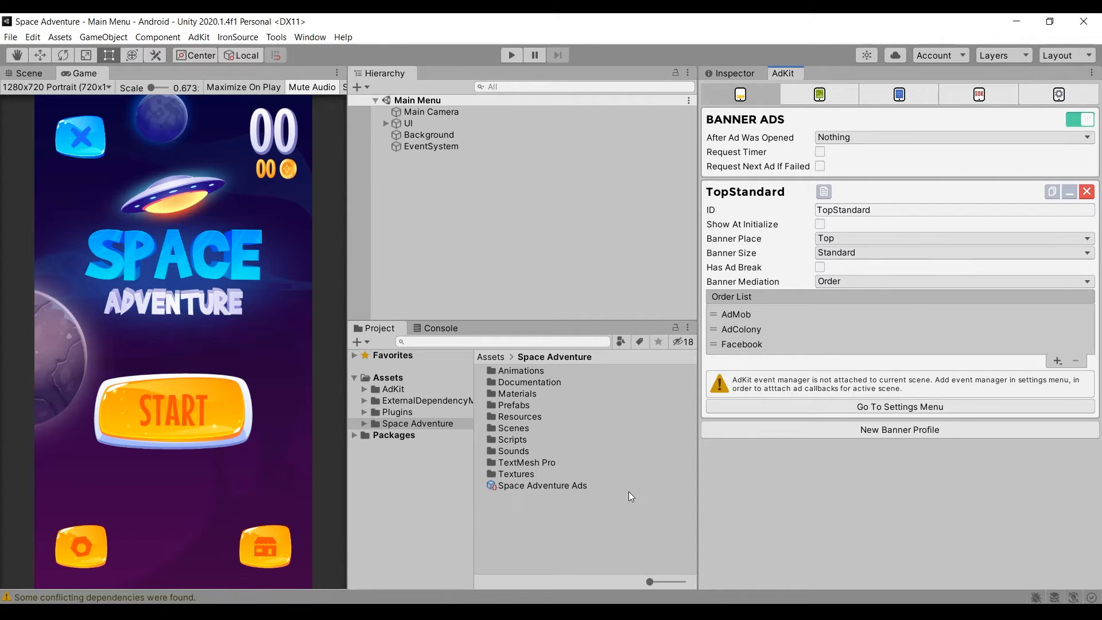
Set the banner profile's ID to Bottom, its banner place to Bottom, and enable Show At Initialize.
left_click(883, 209)
type("Bottom")
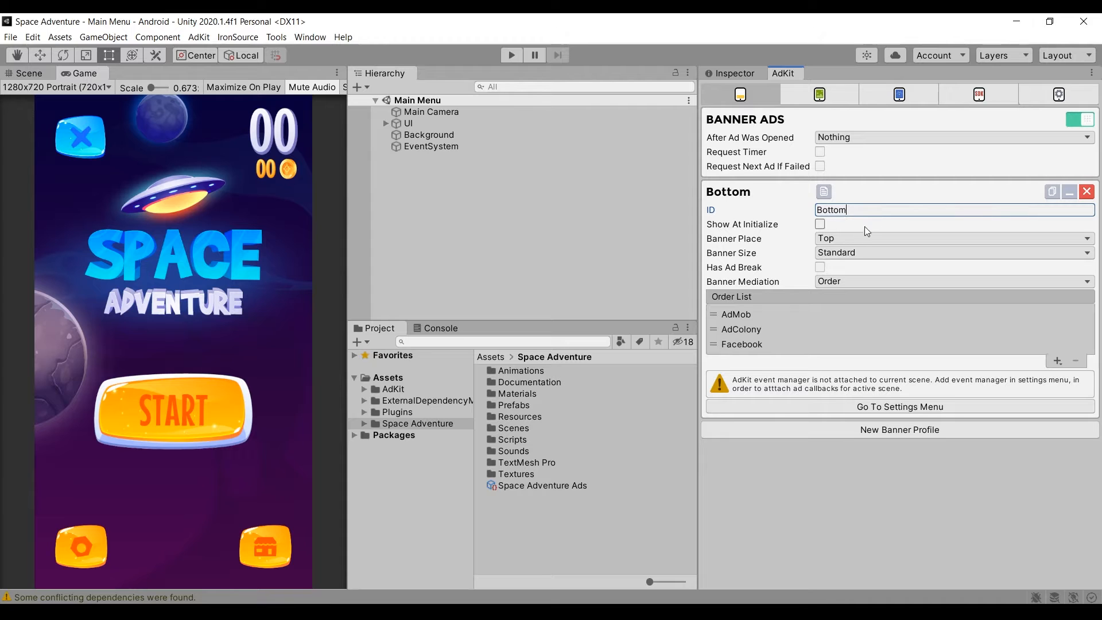
left_click(831, 239)
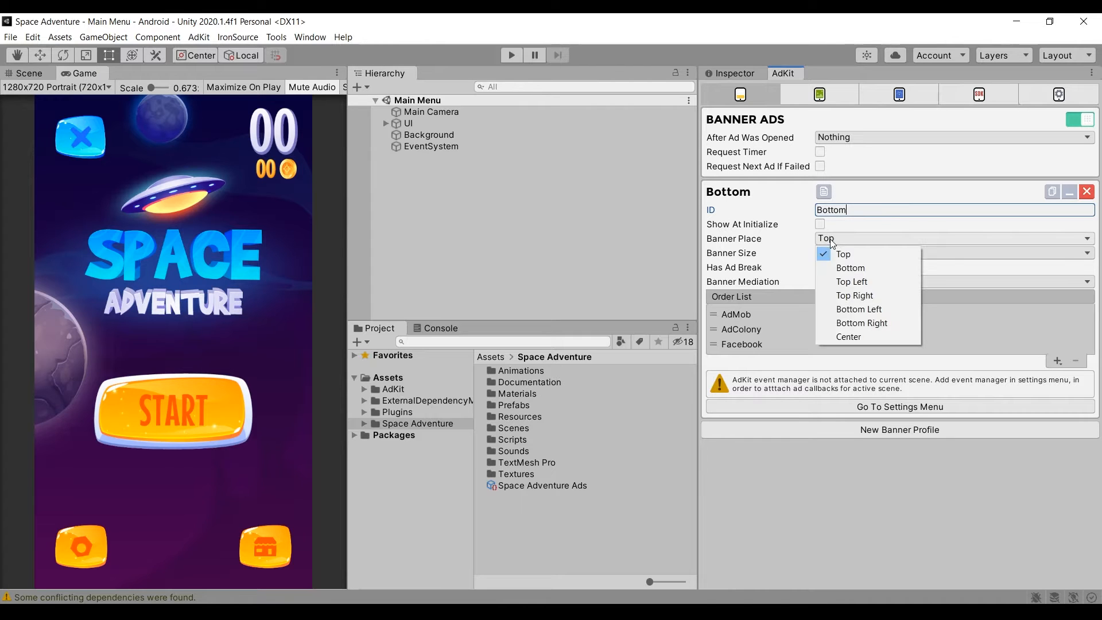
left_click(847, 267)
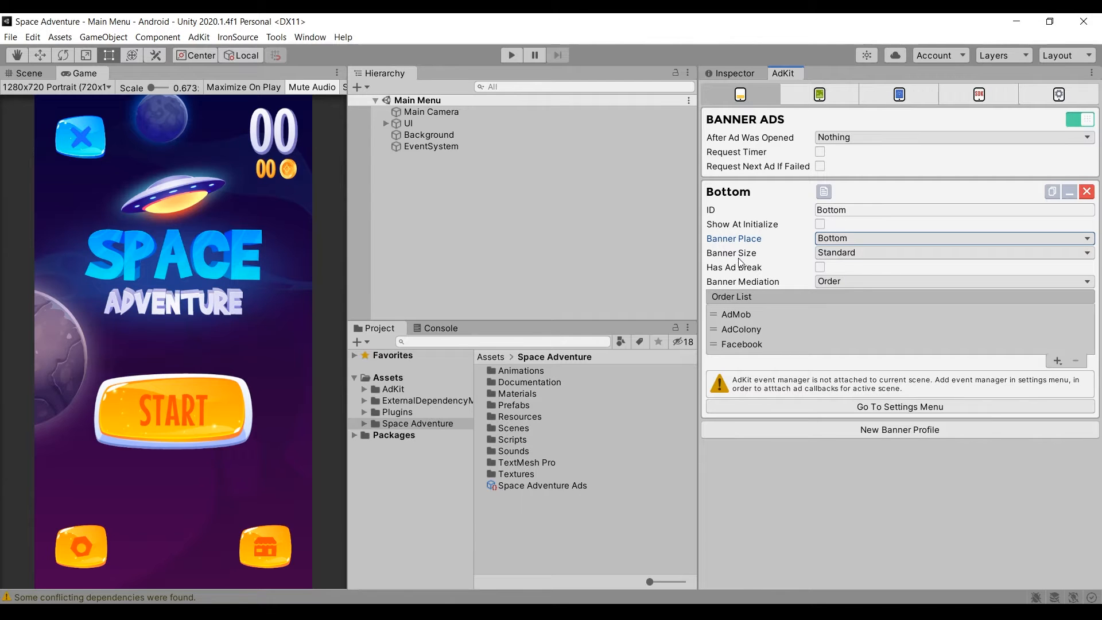
left_click(821, 224)
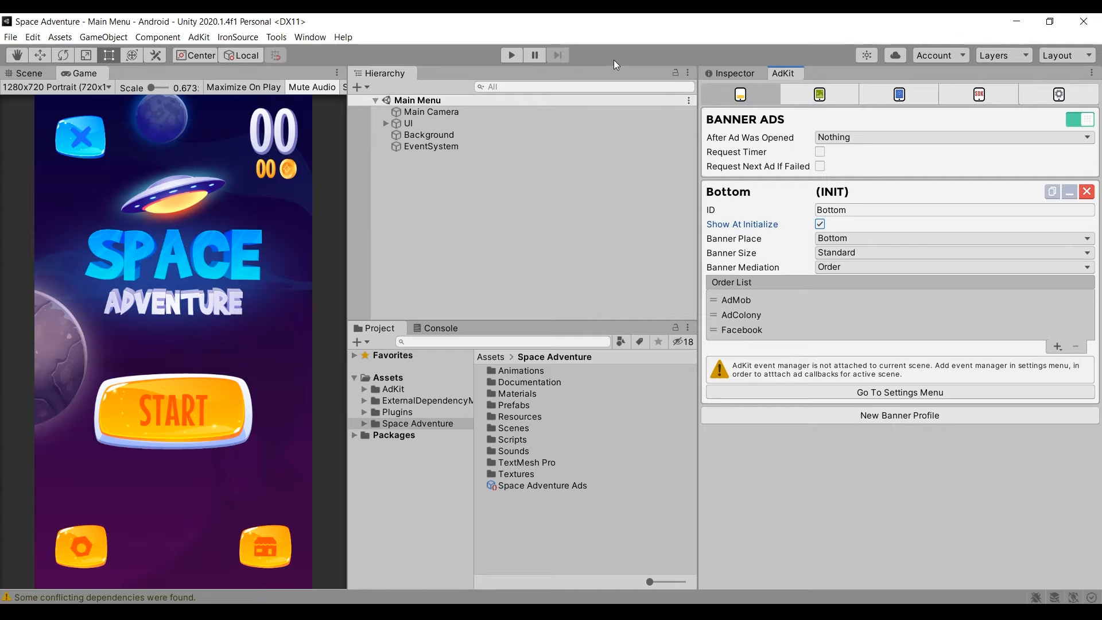
Run the game in play mode, examine the console log entries about the banner, and exit play mode.
left_click(518, 55)
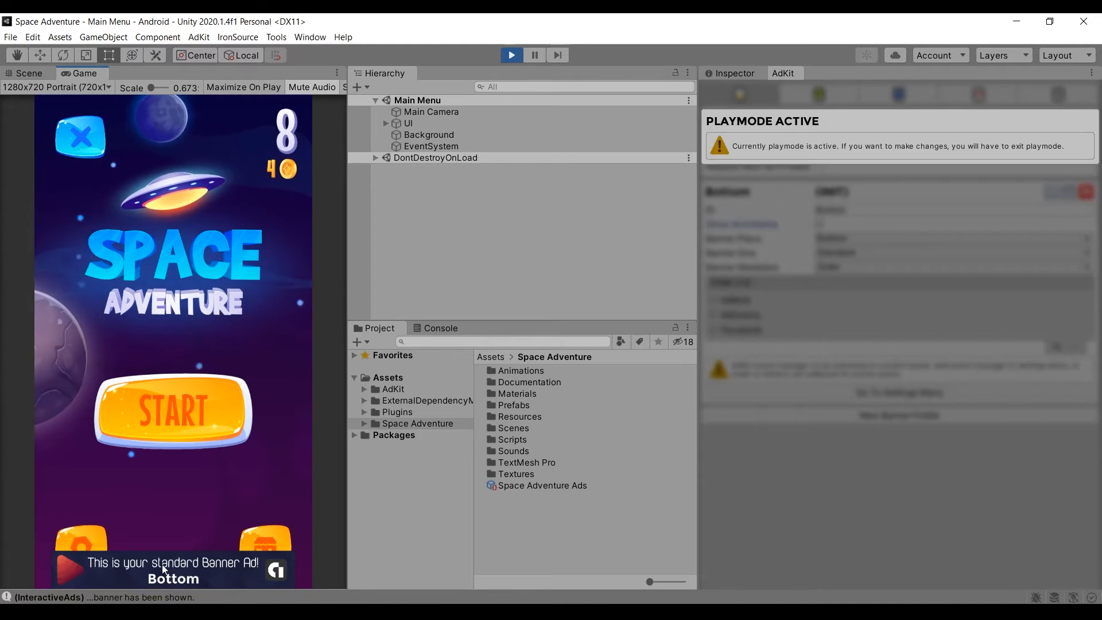
left_click(436, 328)
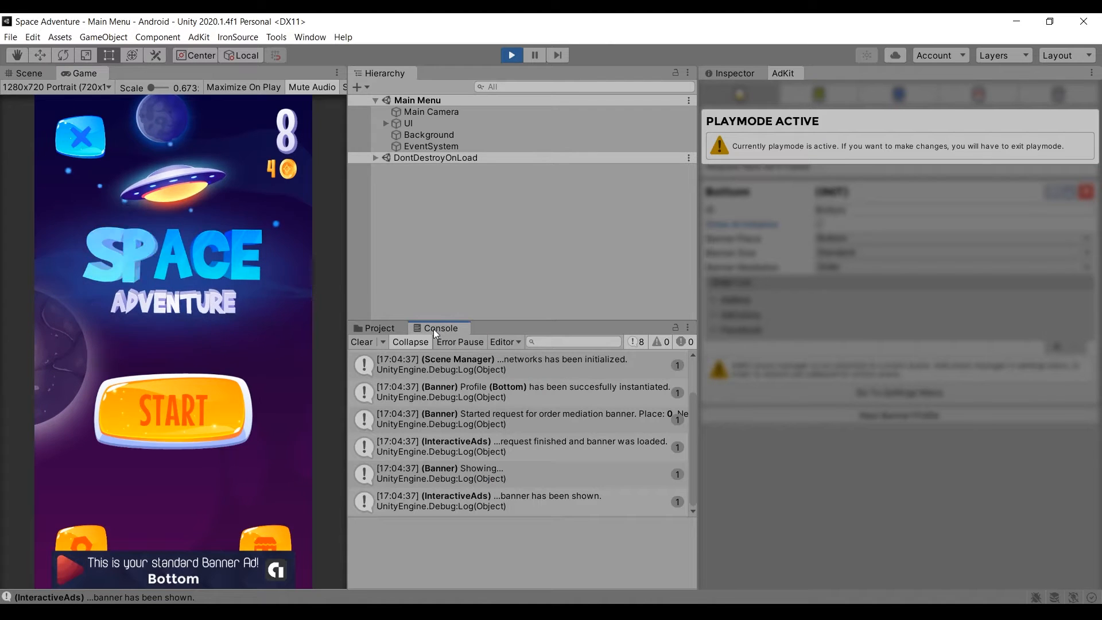
left_click(543, 391)
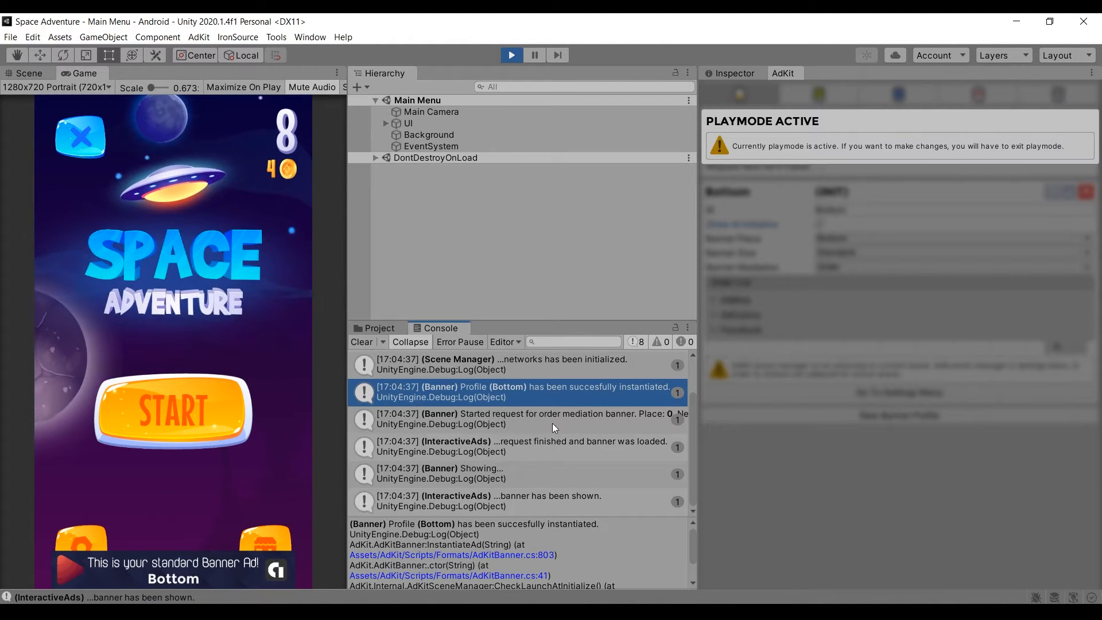
left_click(551, 415)
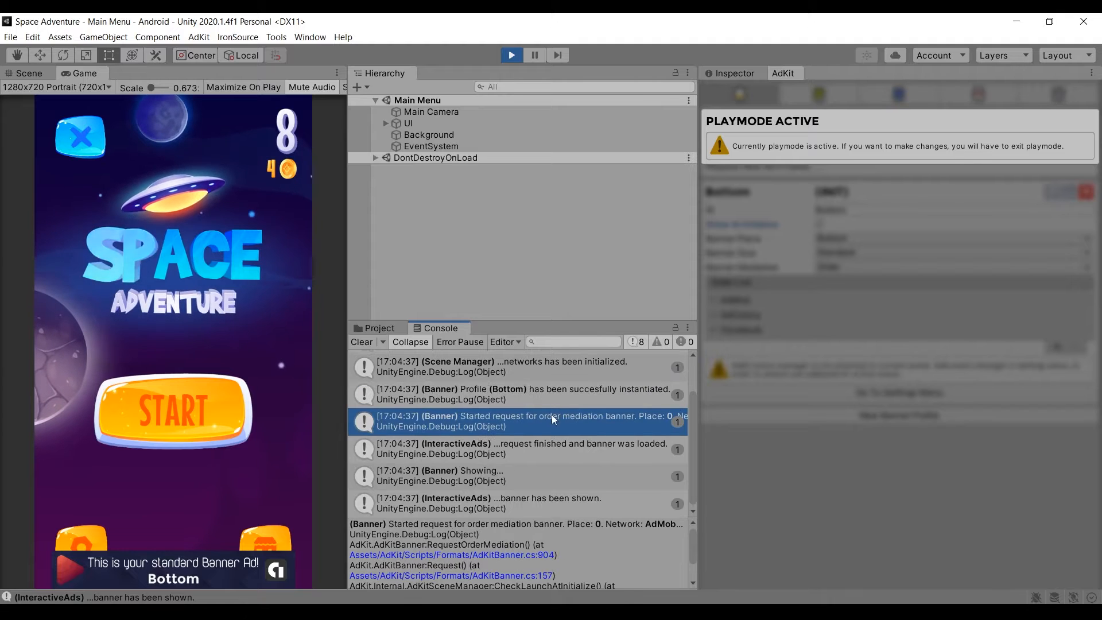
left_click(542, 443)
left_click(515, 476)
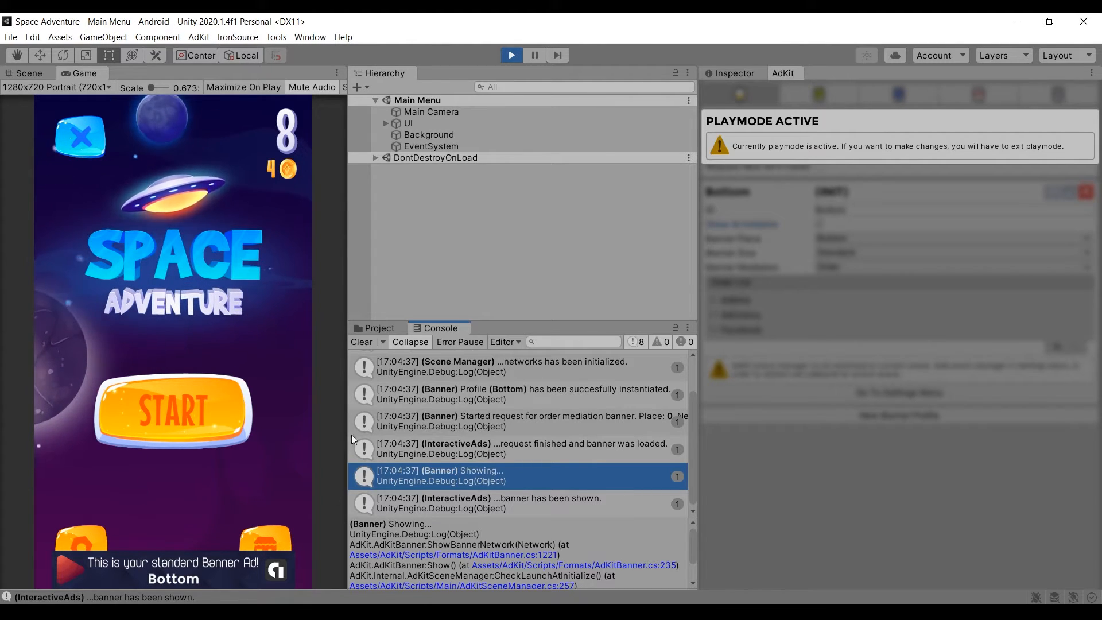
left_click(511, 55)
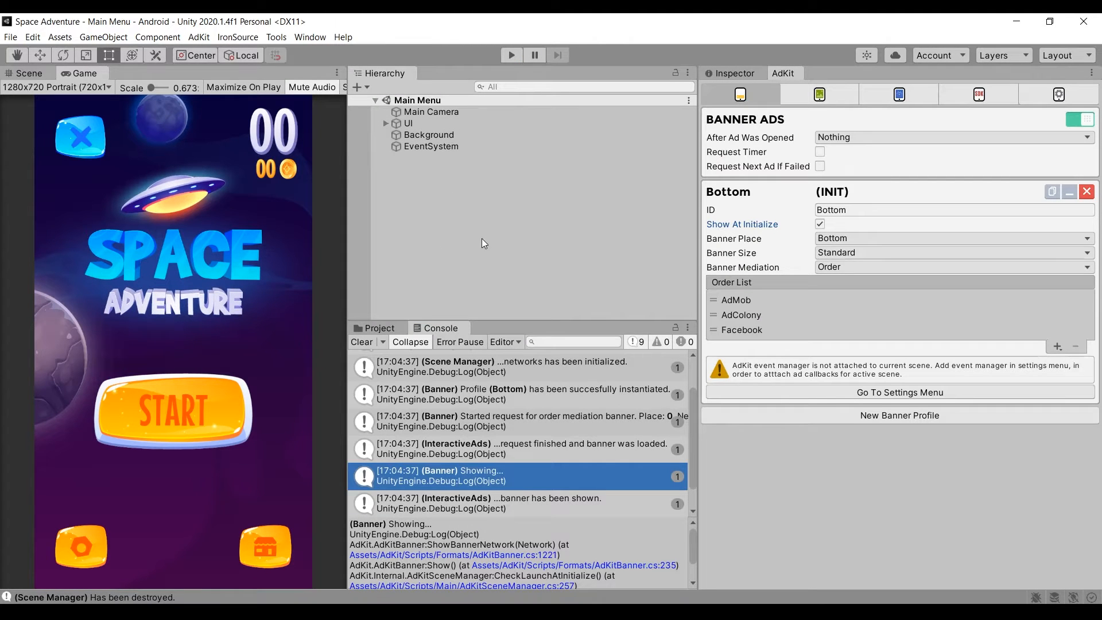
Create an empty child object named Bottom Buttons under the UI's Main Menu > Menu object.
left_click(384, 123)
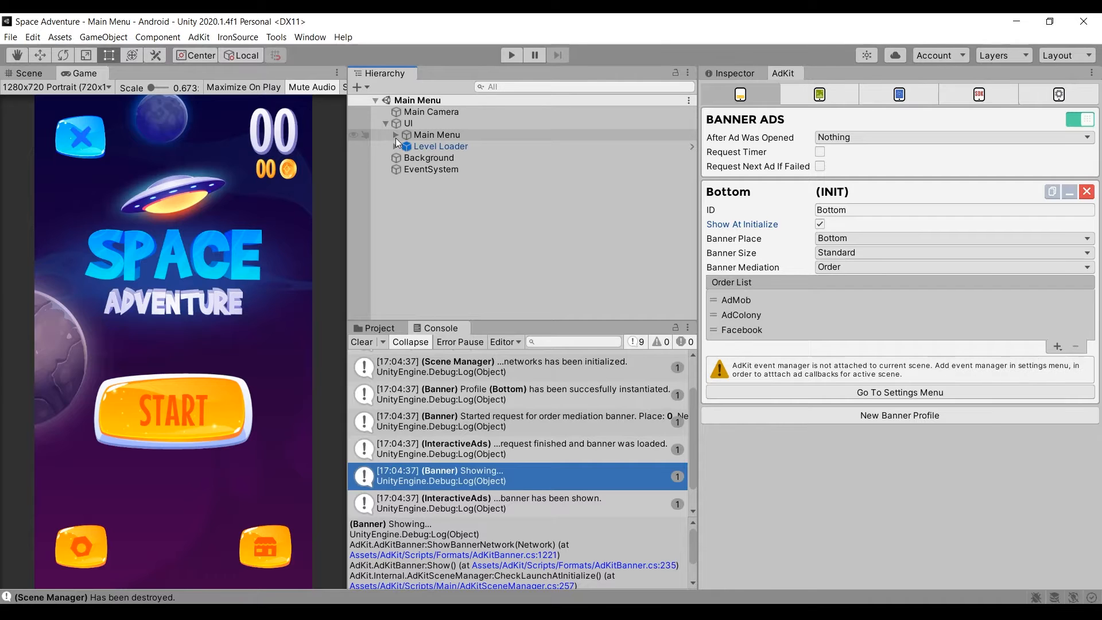
left_click(395, 135)
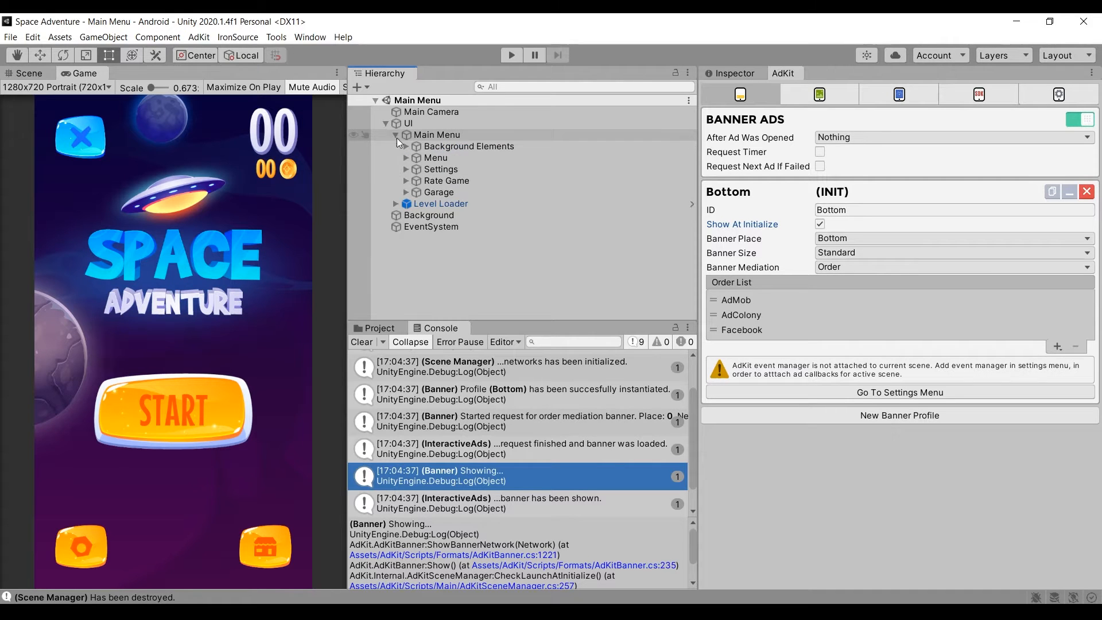
left_click(405, 157)
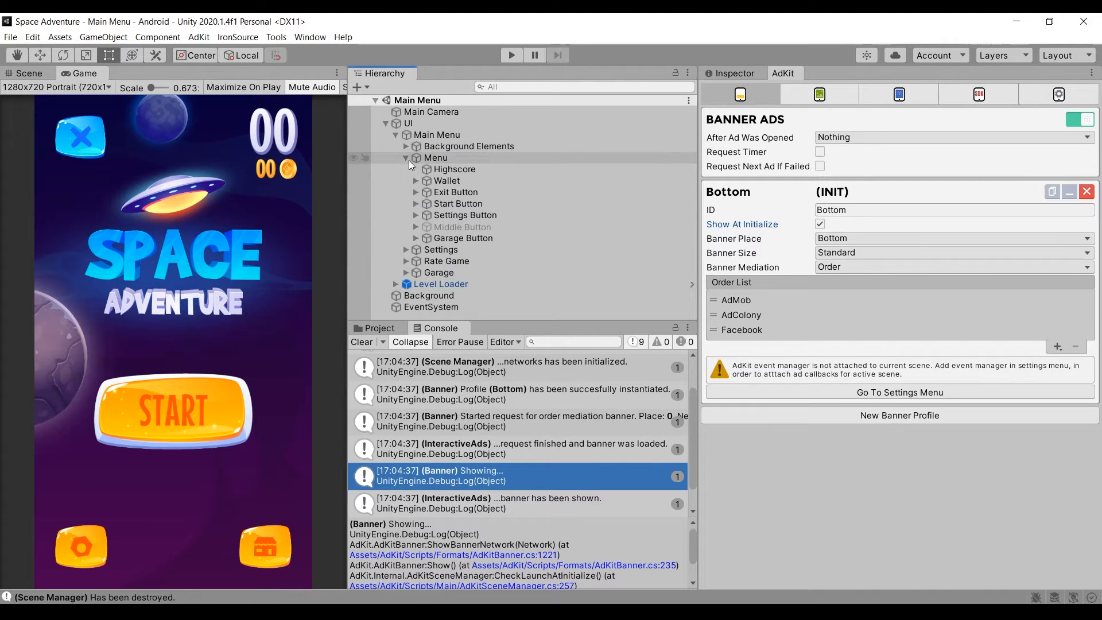
left_click(456, 213)
left_click(452, 234)
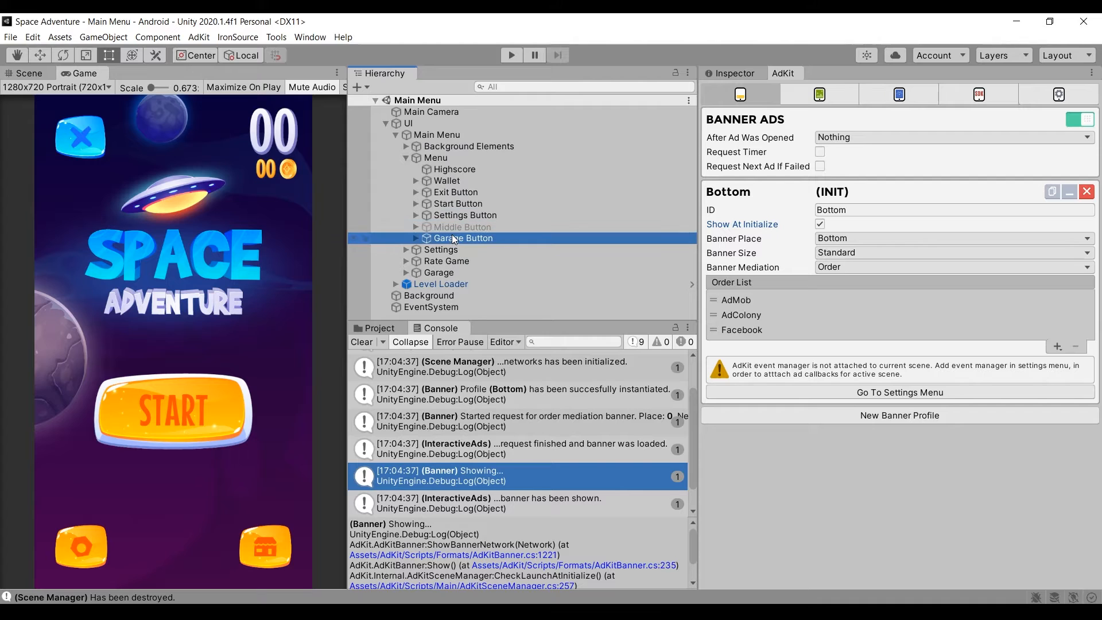
left_click(456, 227)
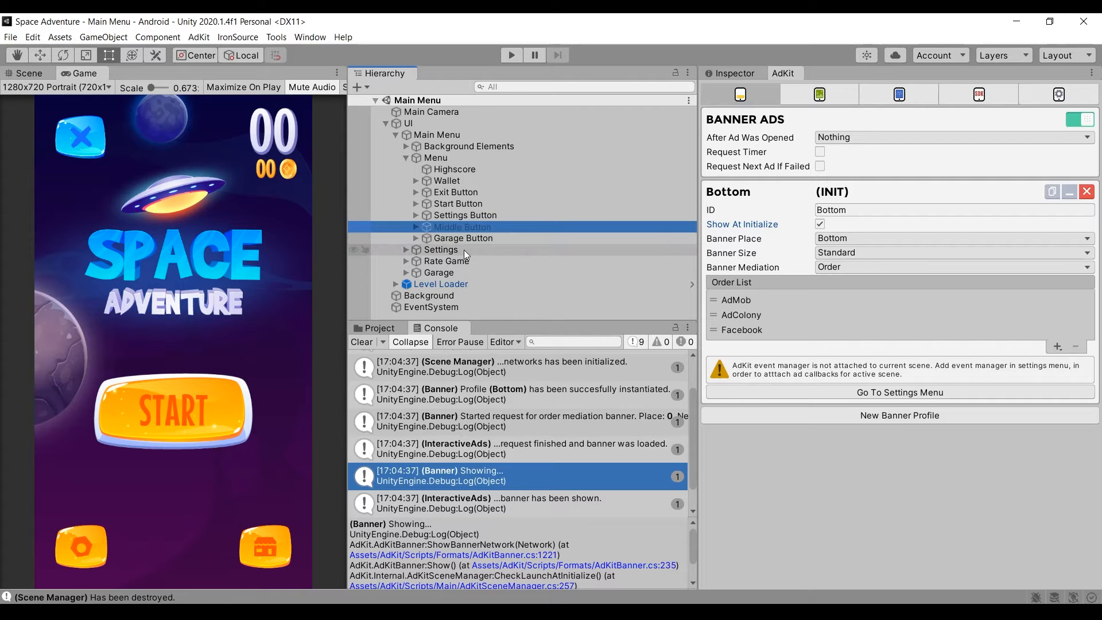
left_click(443, 157)
right_click(443, 156)
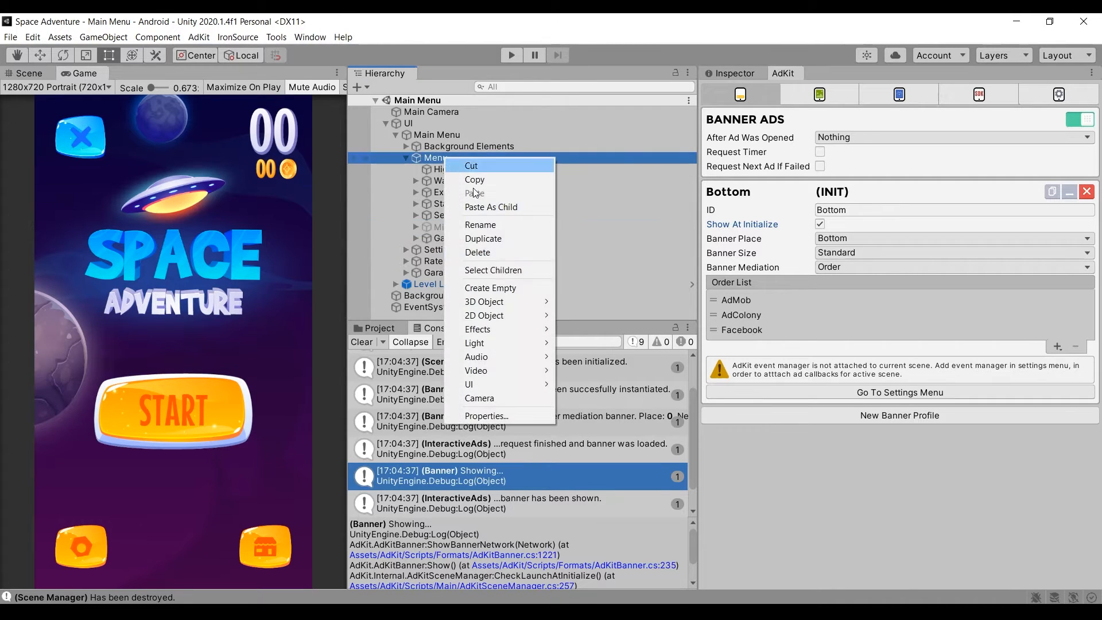
left_click(498, 285)
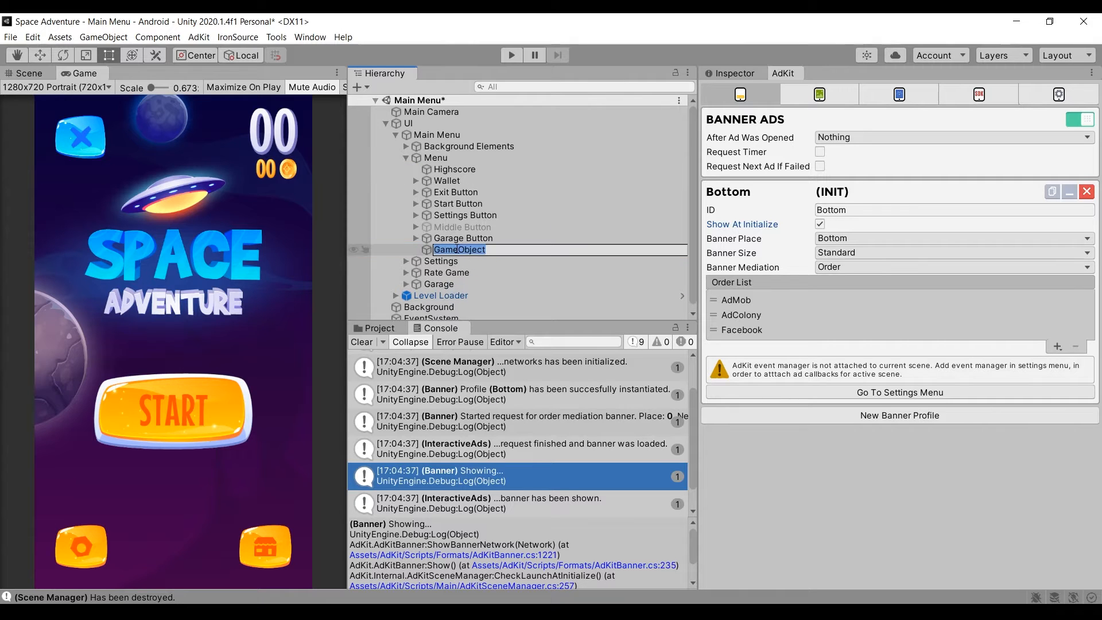
type("Bottom Buttons")
key("Return")
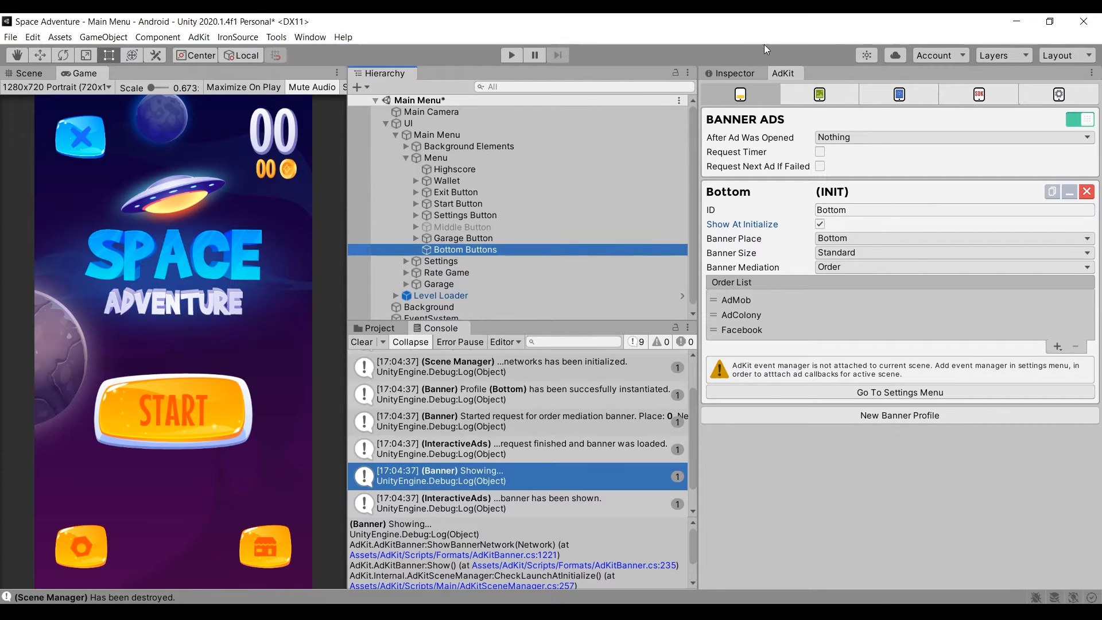
Anchor the Bottom Buttons object to stretch in both directions so it fills its parent with zero offsets.
left_click(721, 76)
left_click(734, 169)
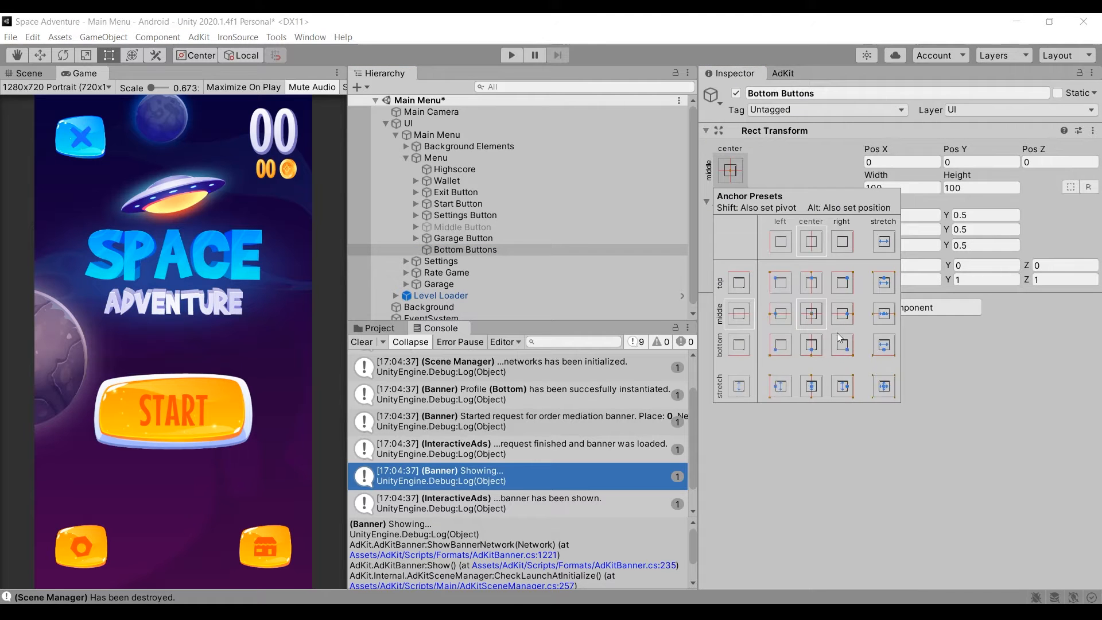
left_click(876, 380, "alt")
key("t")
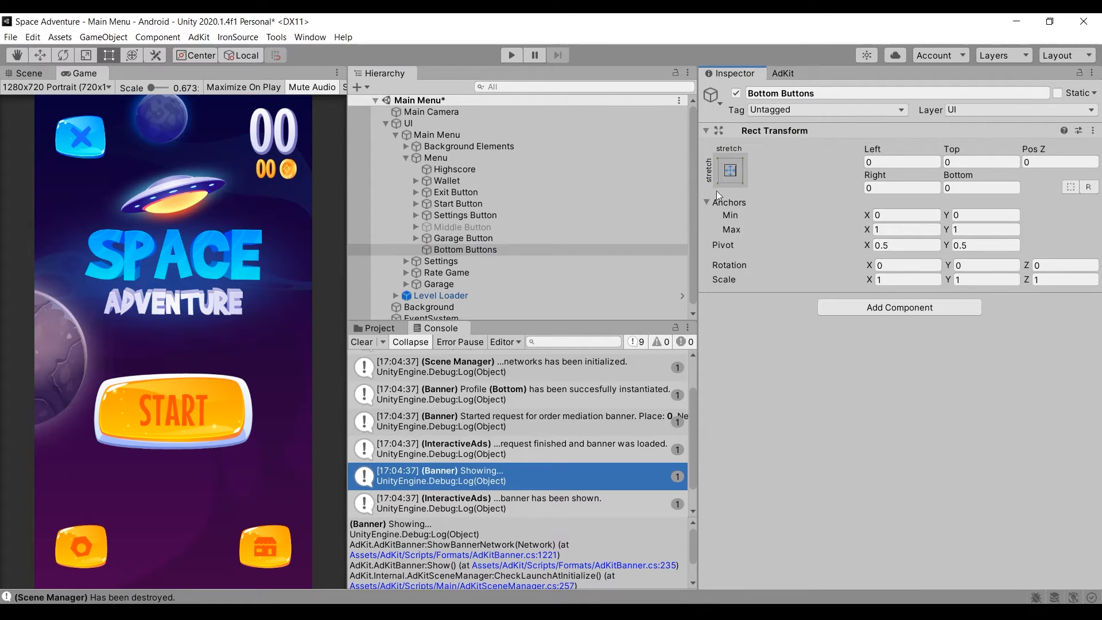
Move the Settings Button, Middle Button and Garage Button objects into Bottom Buttons.
left_click(466, 215)
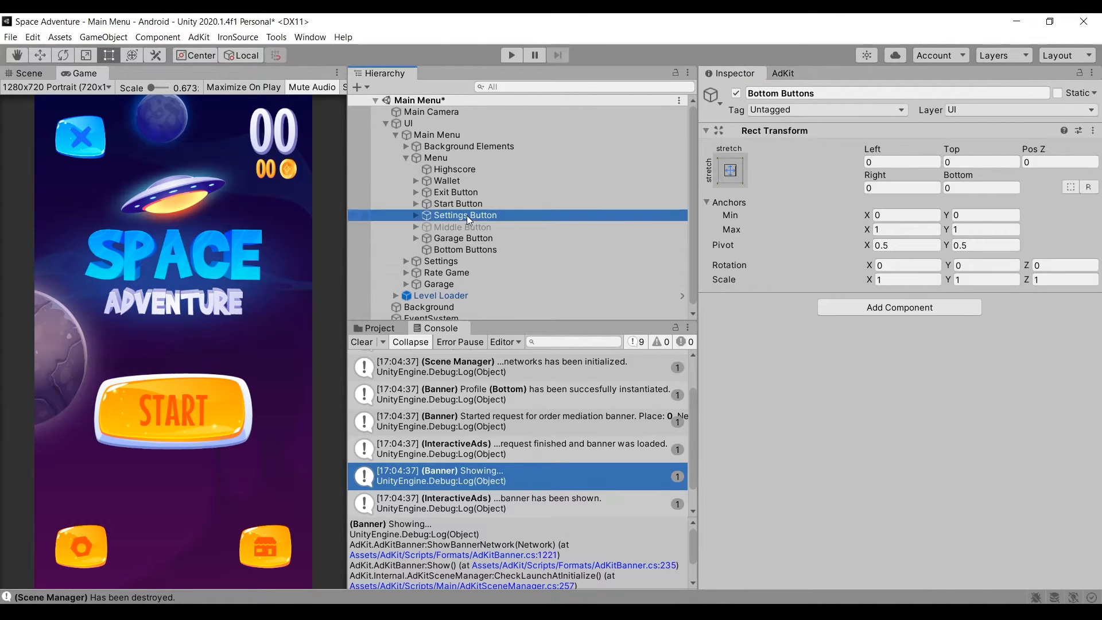
left_click(470, 236, "shift")
left_click_drag(476, 234, 457, 250)
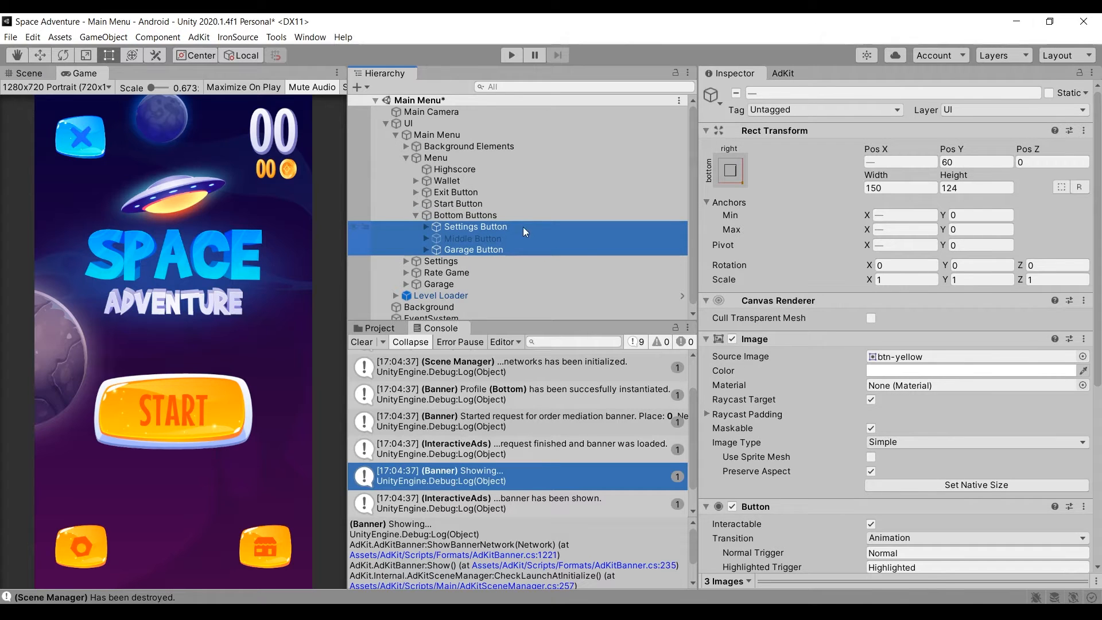
Open the Animation window with Bottom Buttons selected and dock it beneath the game view and console.
left_click(512, 217)
left_click(310, 37)
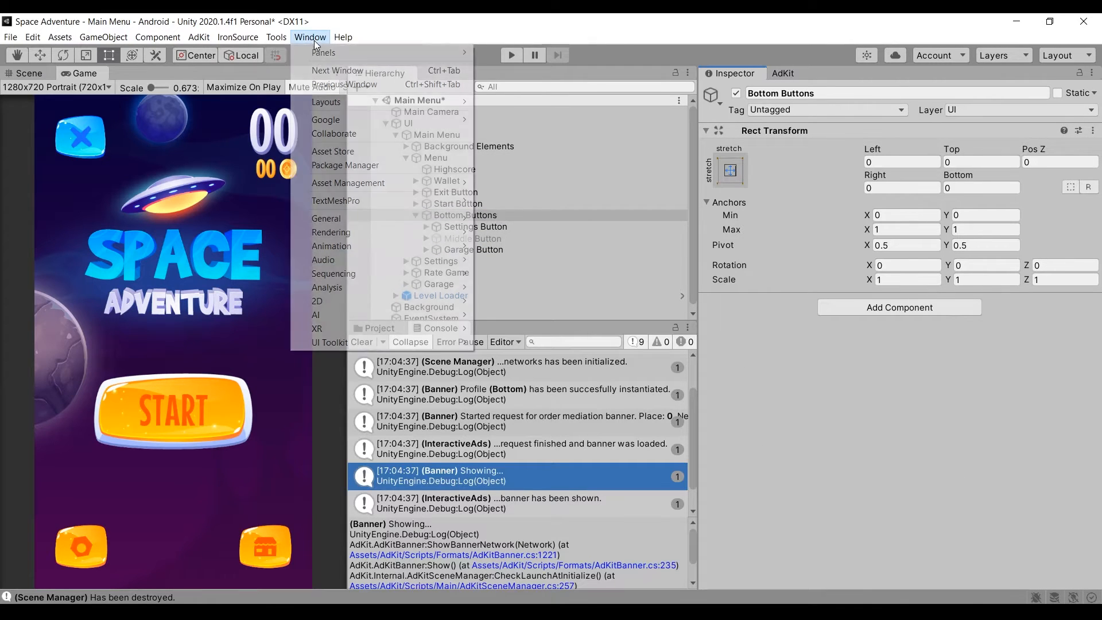
mouse_move(374, 247)
left_click(495, 248)
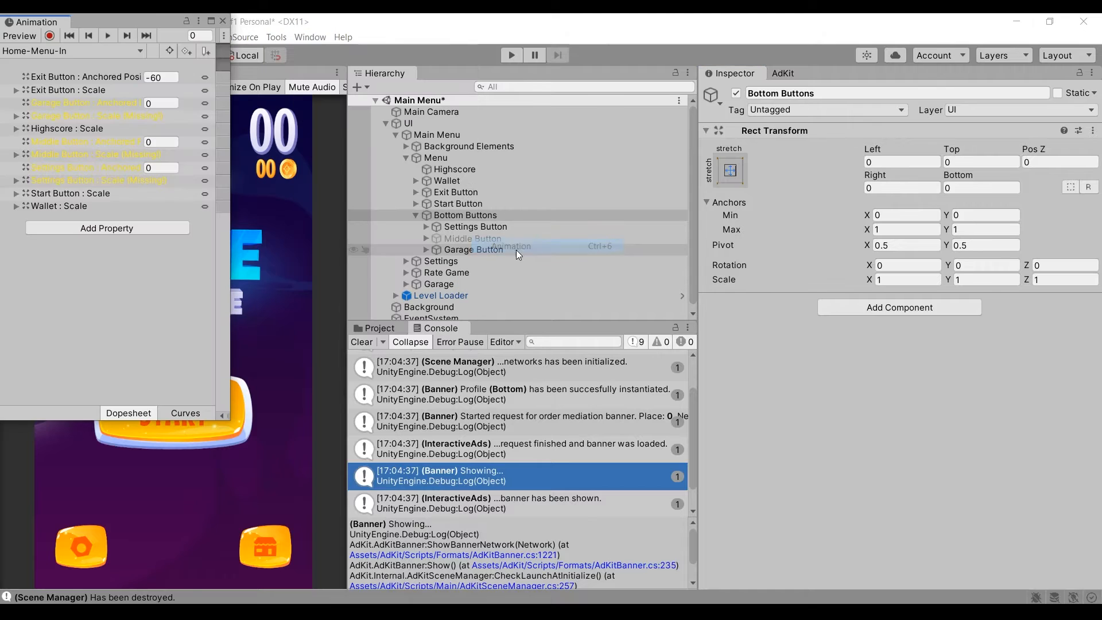
left_click_drag(46, 24, 340, 545)
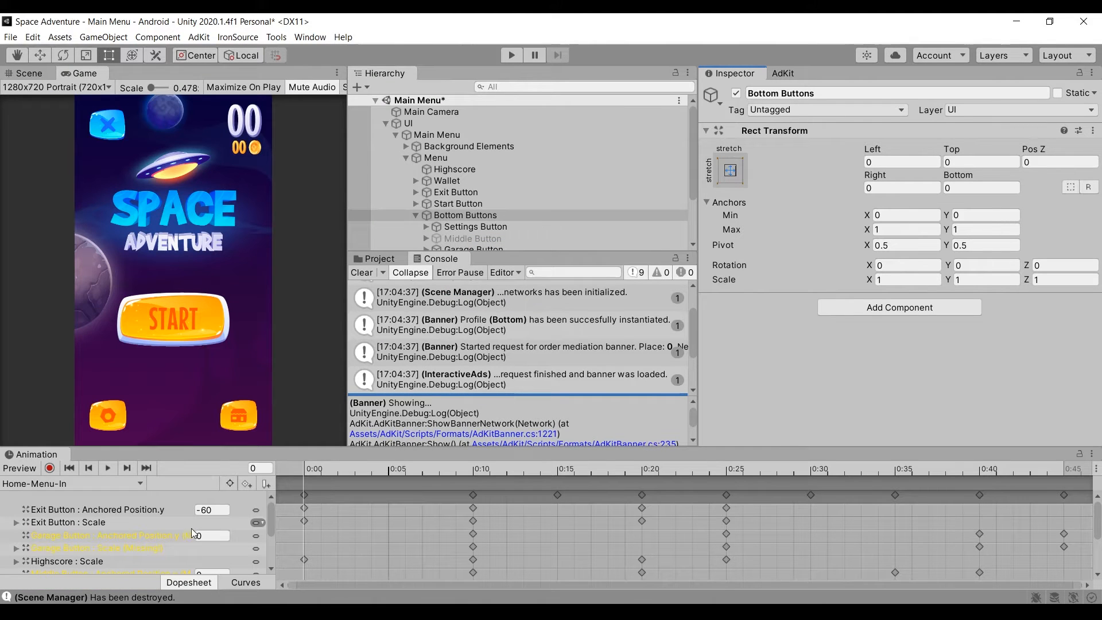
Examine the missing Garage, Middle and Settings Button properties in the Home-Menu-In clip and preview the clip at its start.
left_click(126, 549)
scroll(125, 552, "down", 1)
left_click(100, 532)
left_click(93, 547)
left_click(90, 559)
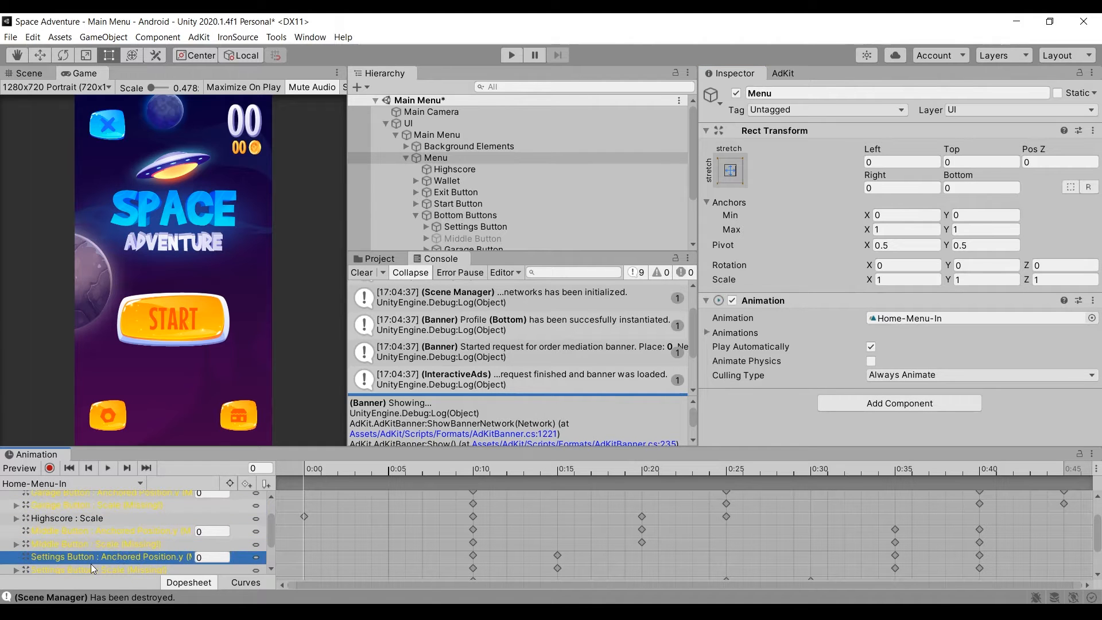
left_click(89, 569)
scroll(94, 546, "up", 2)
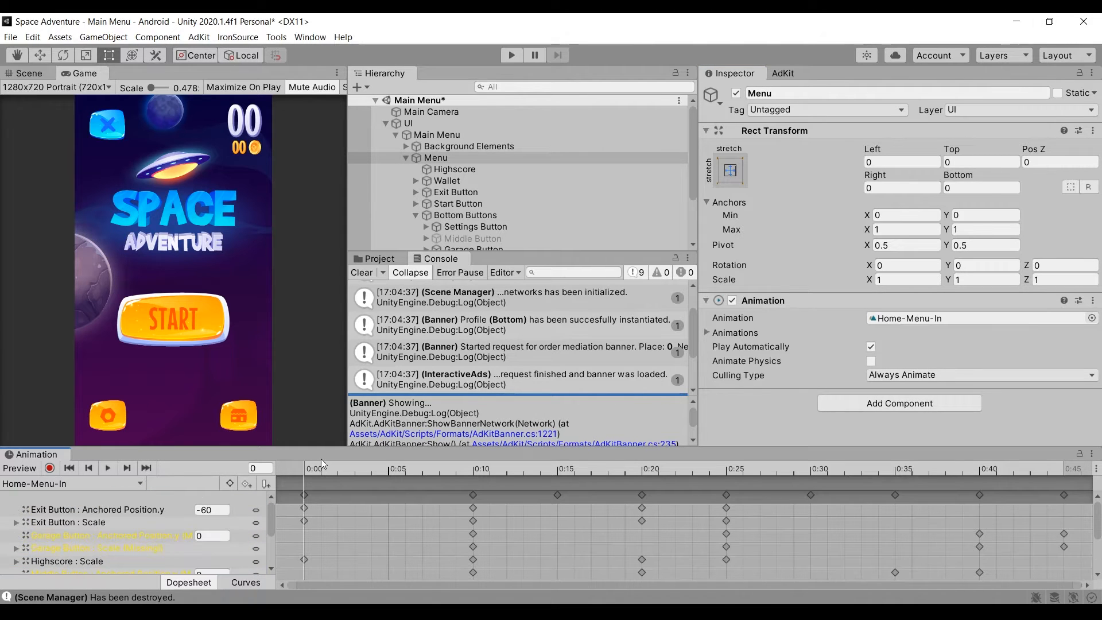
left_click(349, 470)
left_click_drag(348, 470, 280, 527)
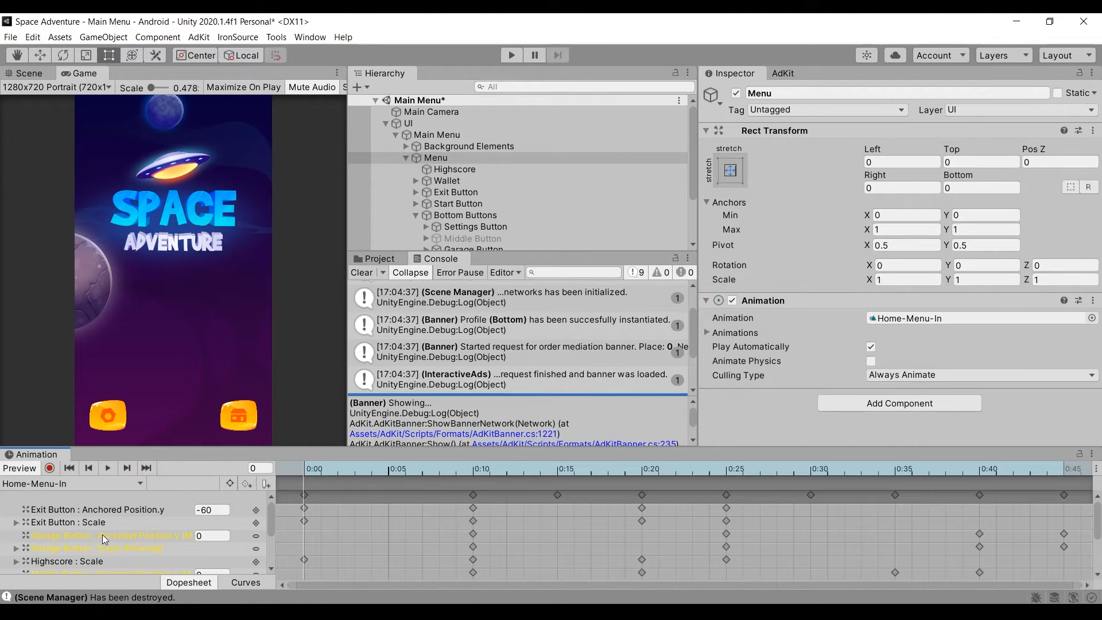
left_click(77, 535)
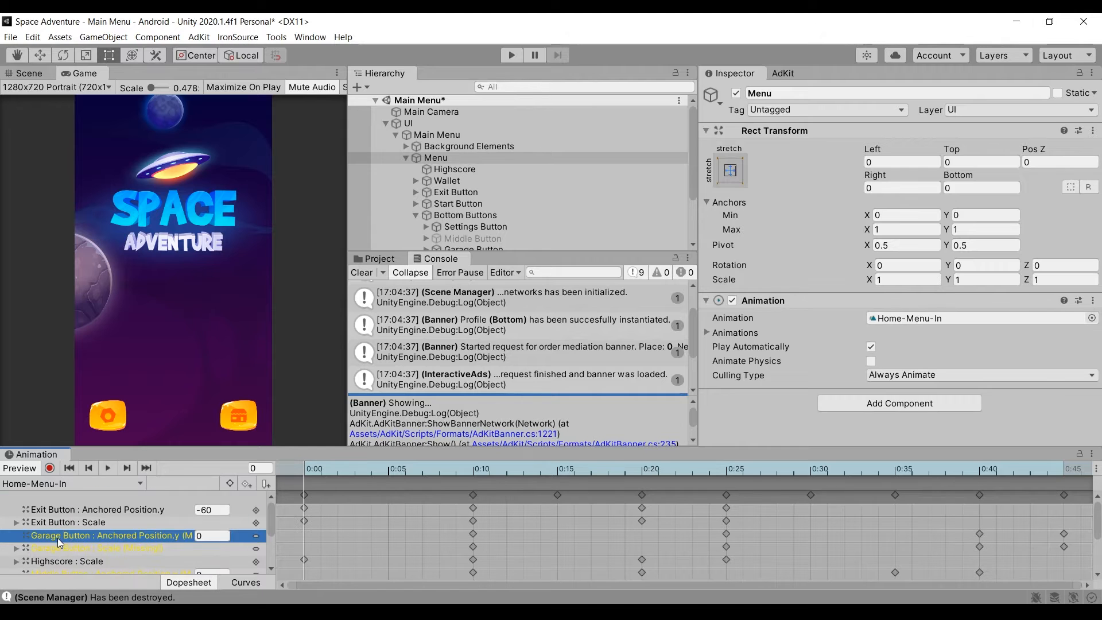
scroll(53, 537, "down", 1)
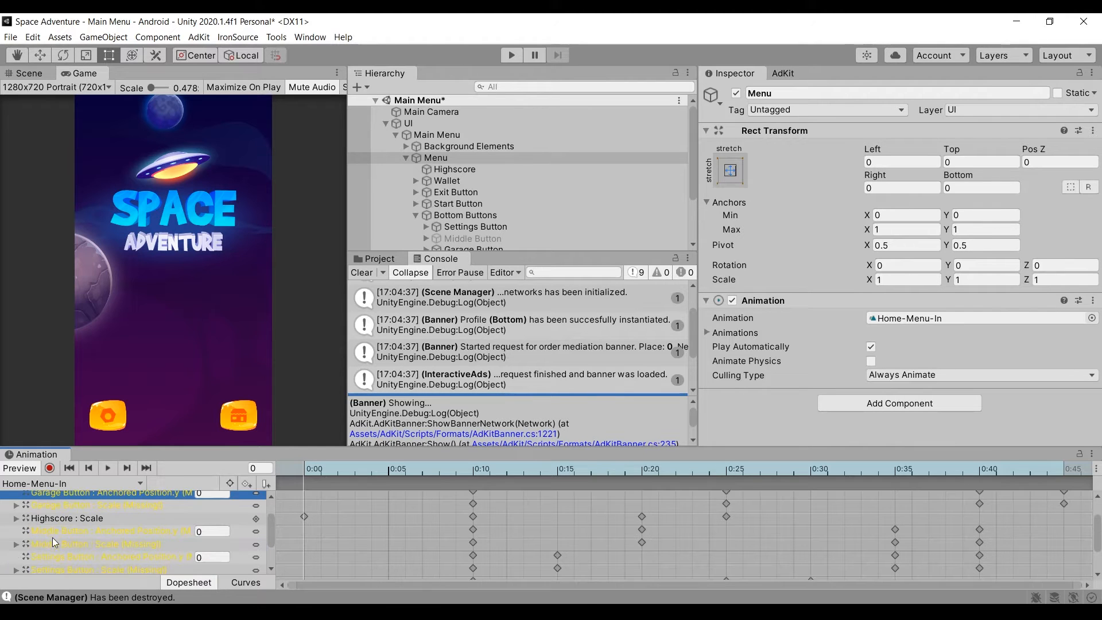
left_click(53, 535)
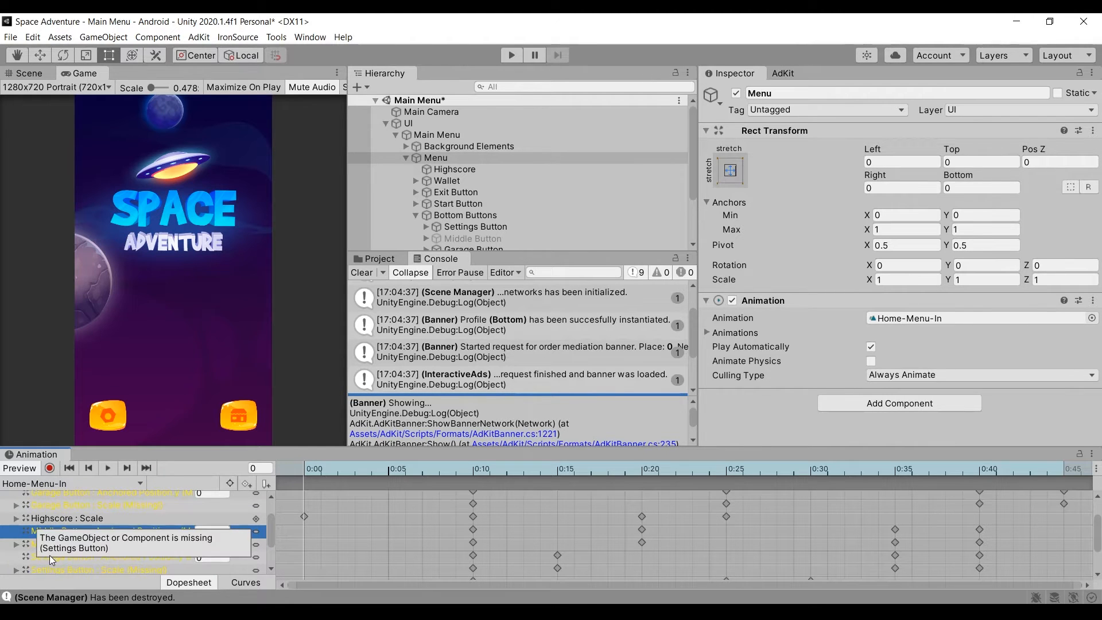
scroll(58, 529, "up", 1)
Change the object path of the Garage Button's Anchored Position.y property to "Bottom Buttons/Garage Button" in the Home-Menu-In clip.
left_click(36, 535)
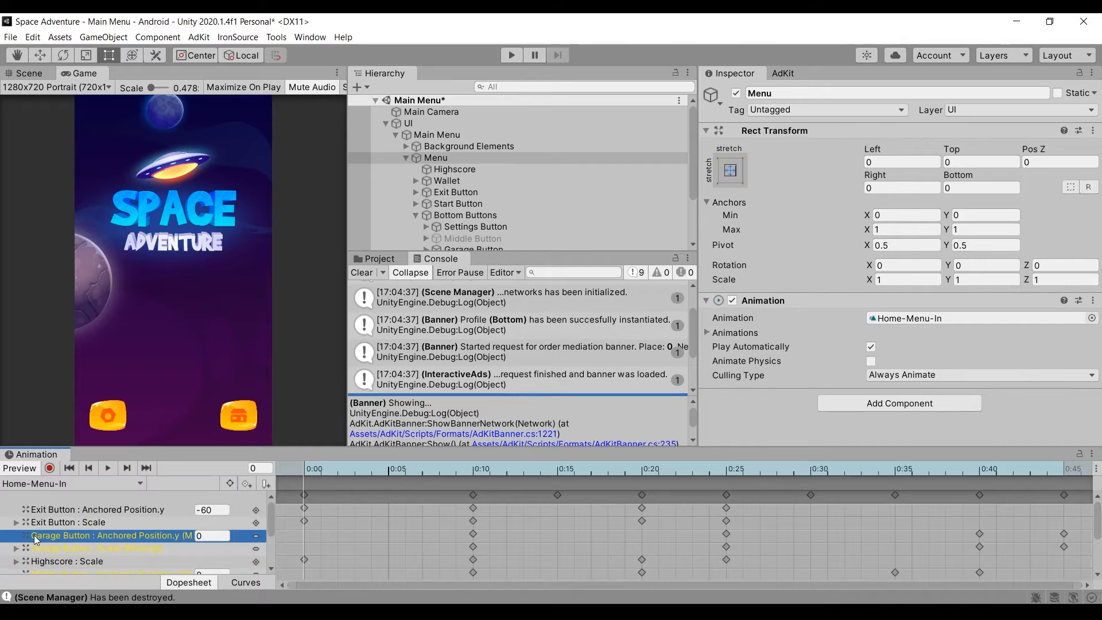
left_click(36, 535)
left_click(36, 537)
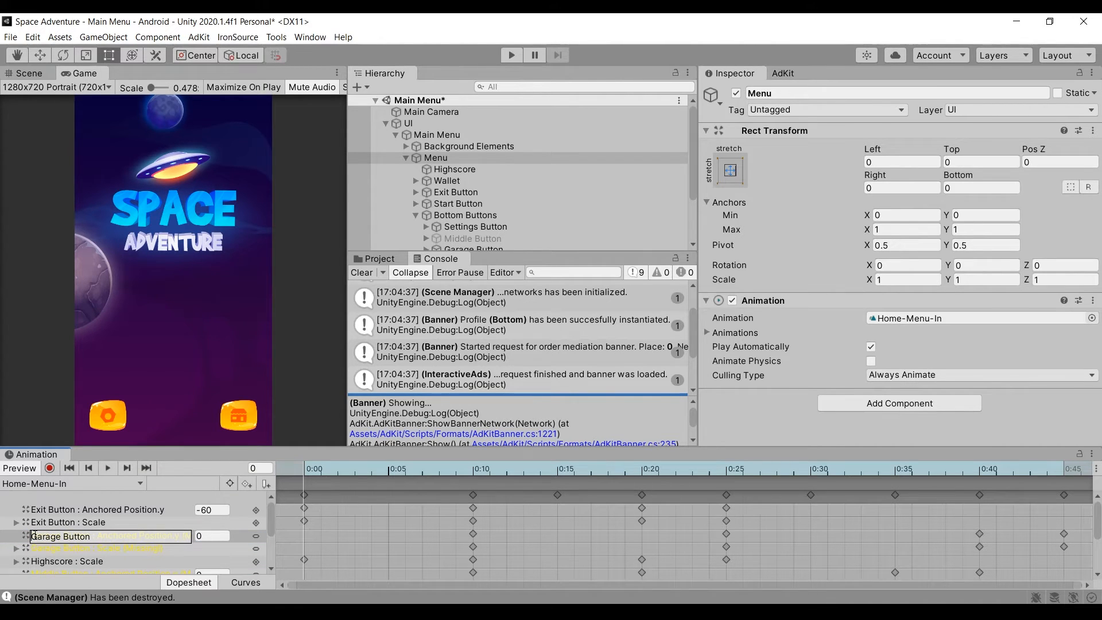
type("Bottom Buttons")
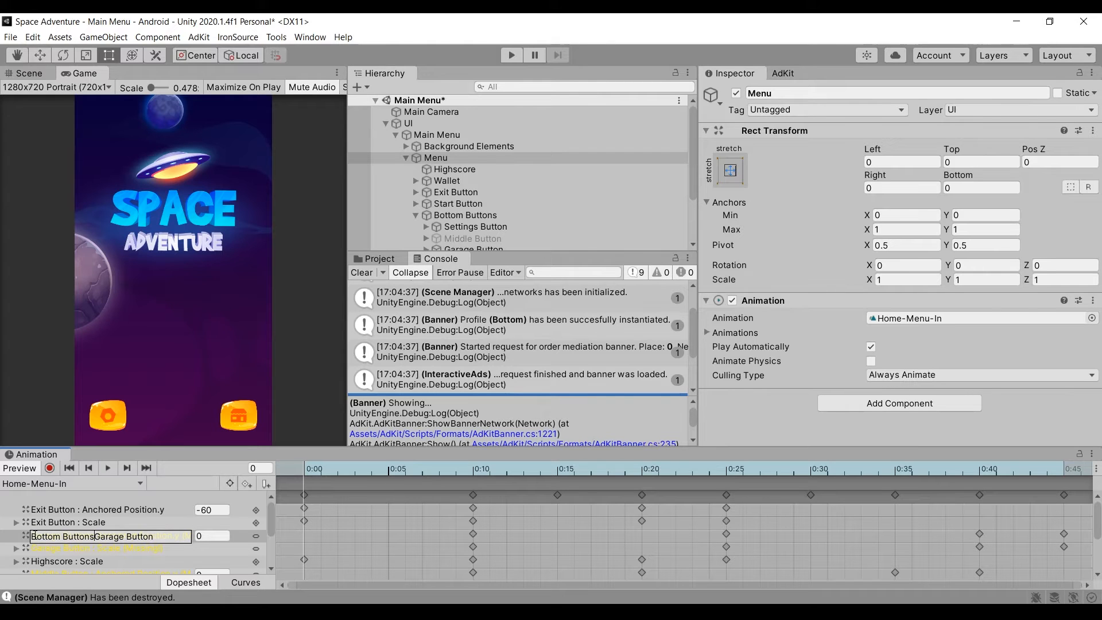
type("/")
left_click_drag(99, 537, 25, 537)
key("ctrl+c")
key("BackSpace")
key("Return")
Add the copied "Bottom Buttons/" prefix to the object path of the Garage Button's Scale property.
double_click(98, 547)
key("Home")
key("ctrl+v")
key("Return")
Add the copied "Bottom Buttons/" prefix to the object paths of the Middle Button and Settings Button properties in the Home-Menu-In clip.
scroll(78, 536, "down", 2)
left_click(78, 535)
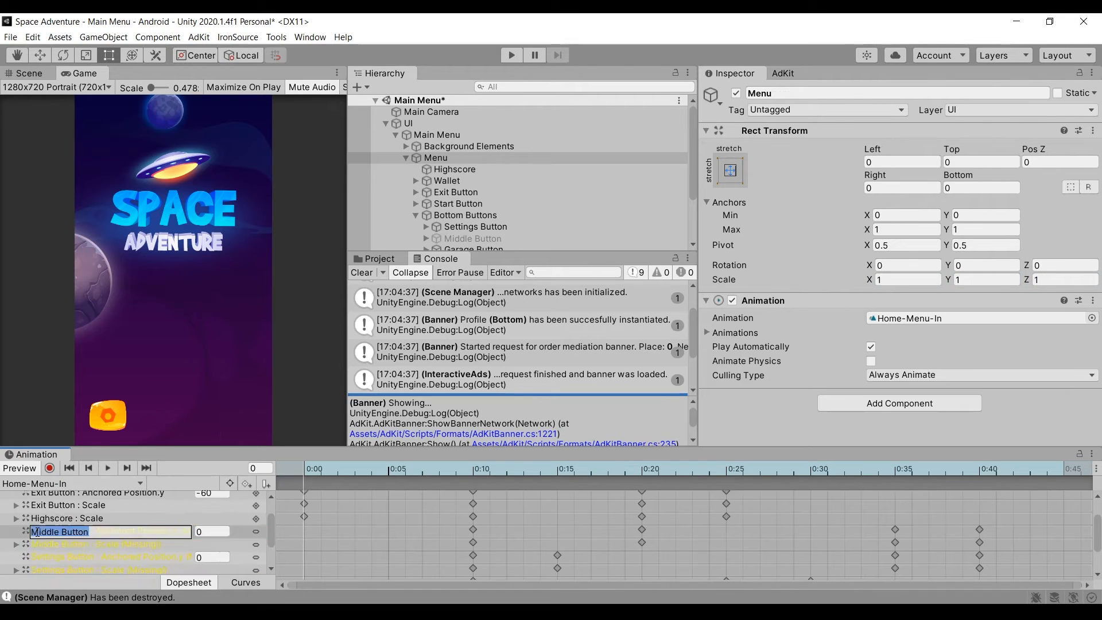
key("ctrl+v")
scroll(75, 533, "up", 5)
scroll(309, 487, "down", 5)
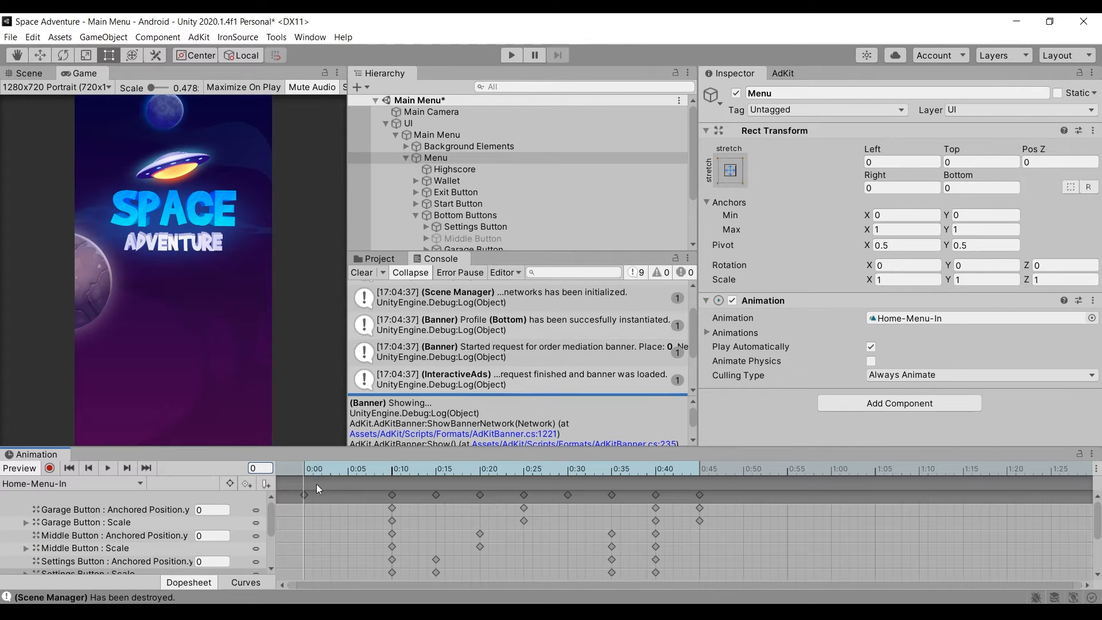
Preview the Home-Menu-In clip up to frame 39, dock the Animation window beside the Game view and return to the Game view.
left_click_drag(308, 467, 646, 488)
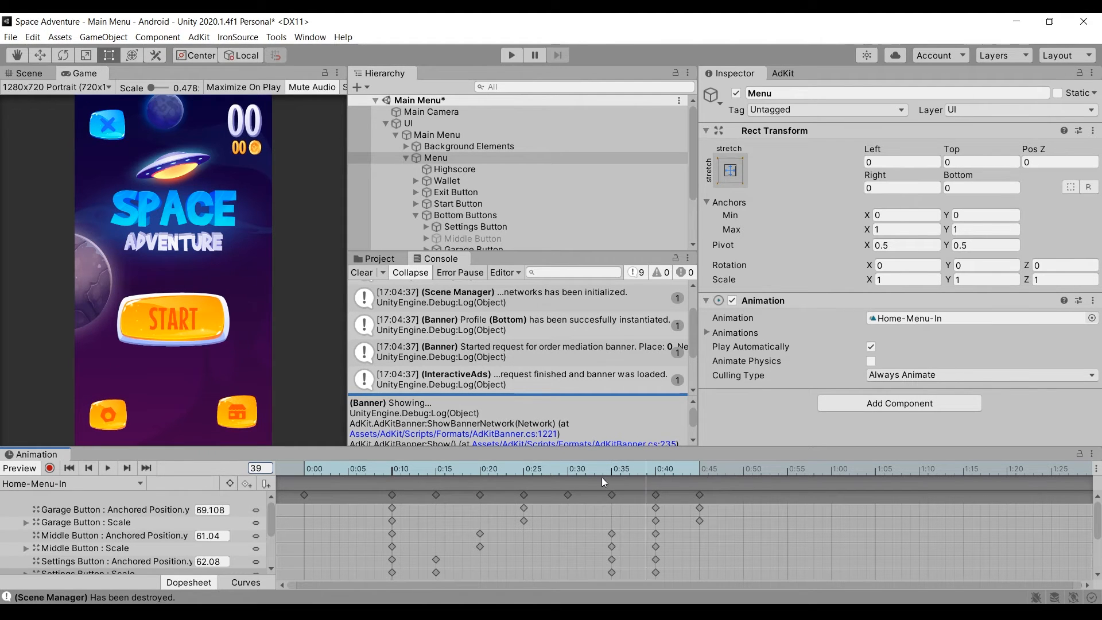
left_click_drag(39, 454, 188, 68)
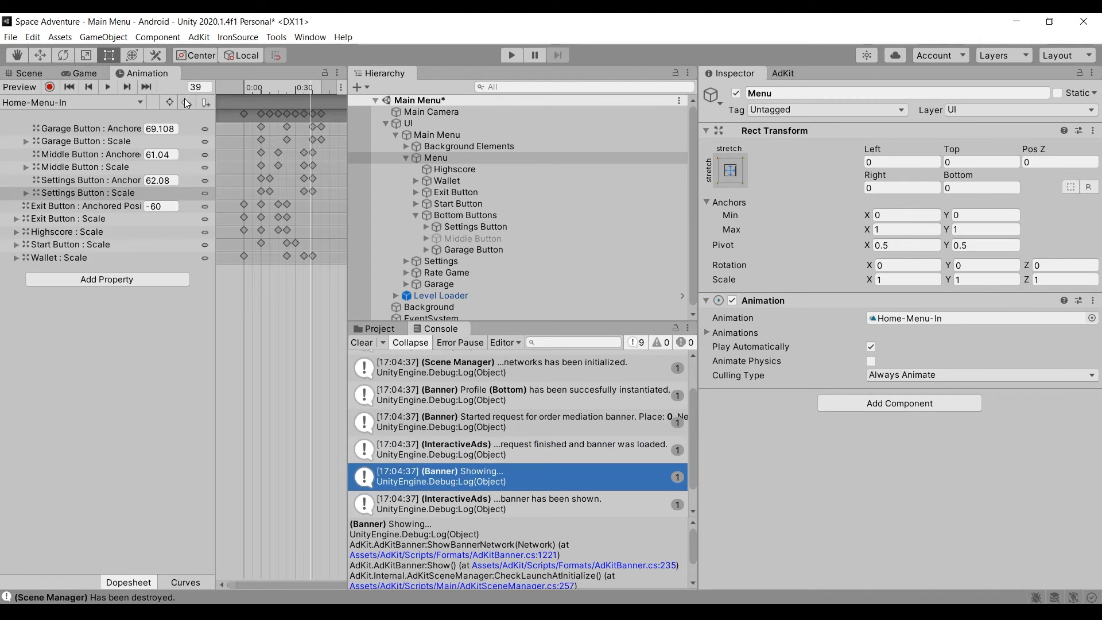
left_click(74, 69)
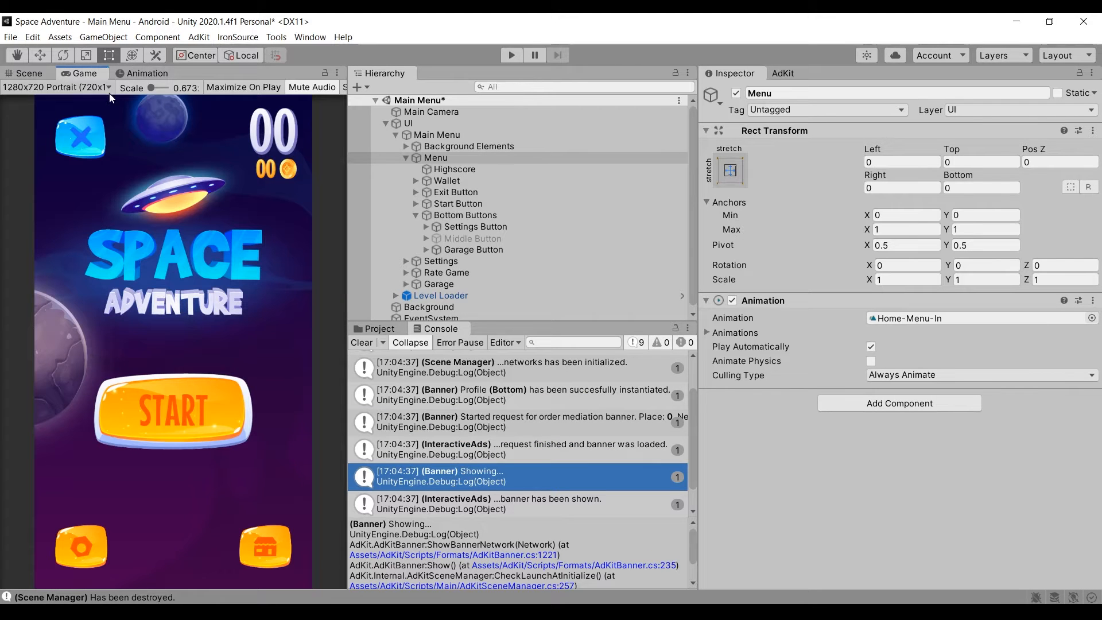
Set the Bottom offset in the Bottom Buttons object's Rect Transform to 90.
left_click(466, 216)
left_click(954, 184)
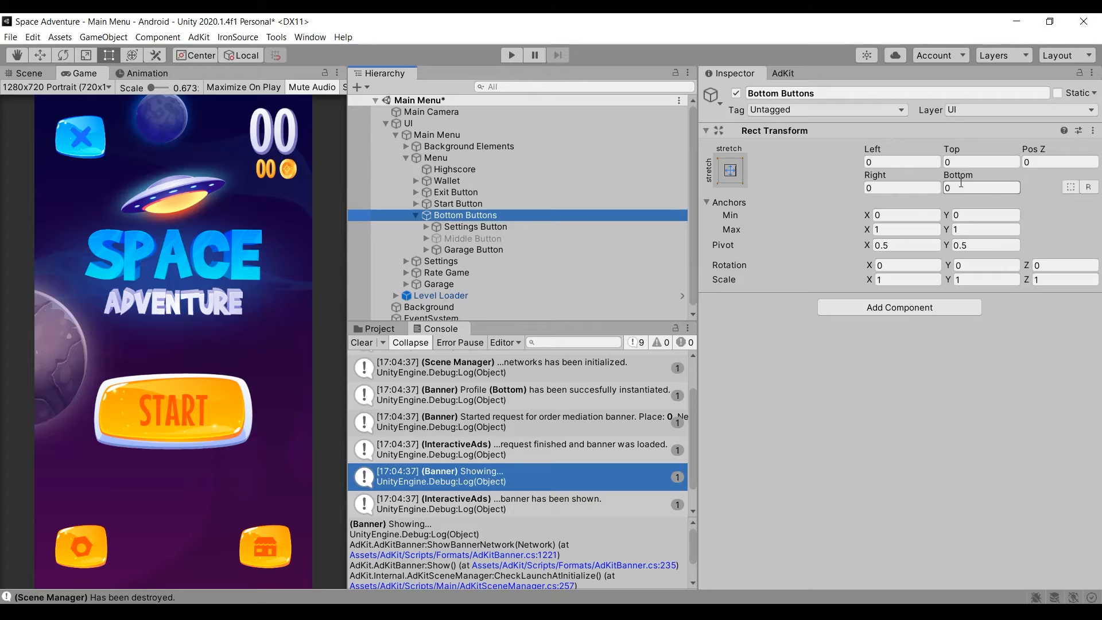
left_click(958, 184)
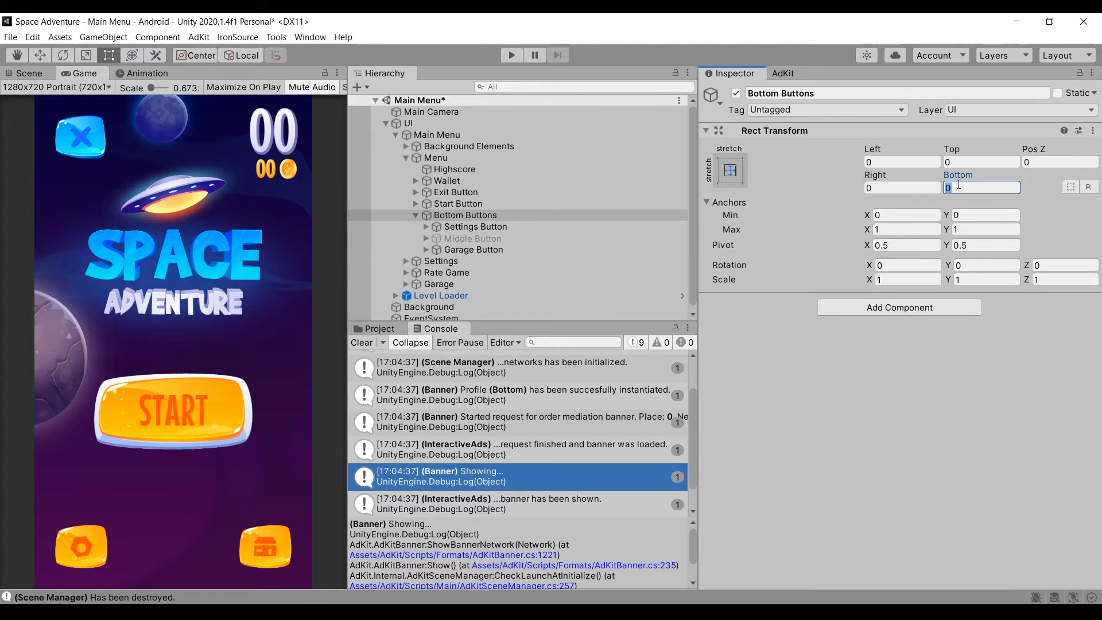
type("90")
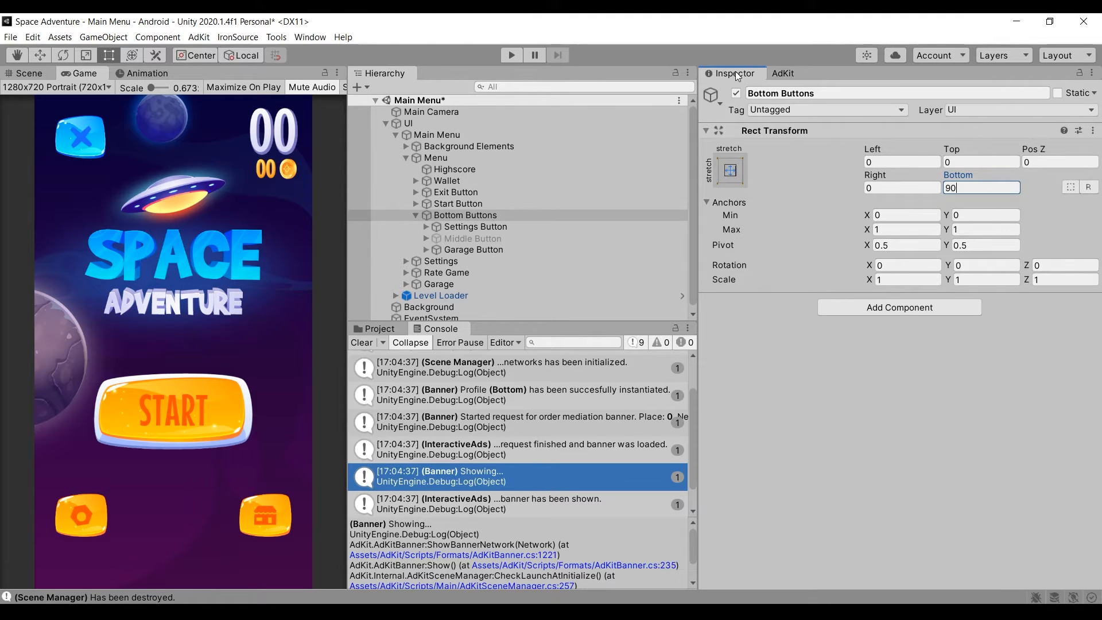
Dock the Inspector in its own column beside AdKit and adjust the column widths so both are visible together.
left_click_drag(749, 77, 709, 229)
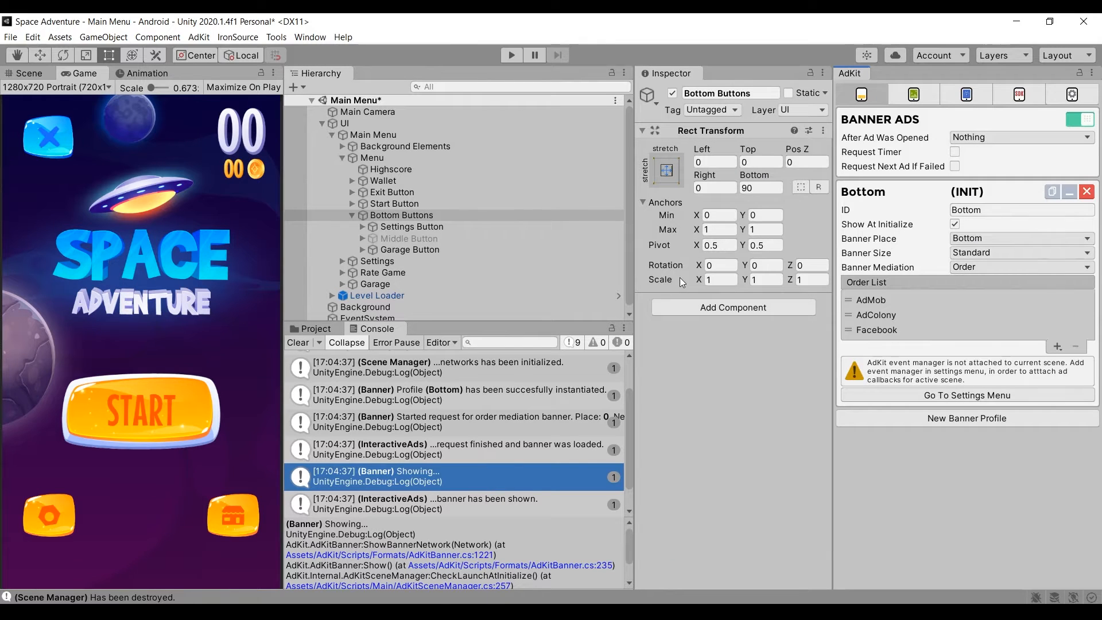
left_click_drag(633, 280, 591, 287)
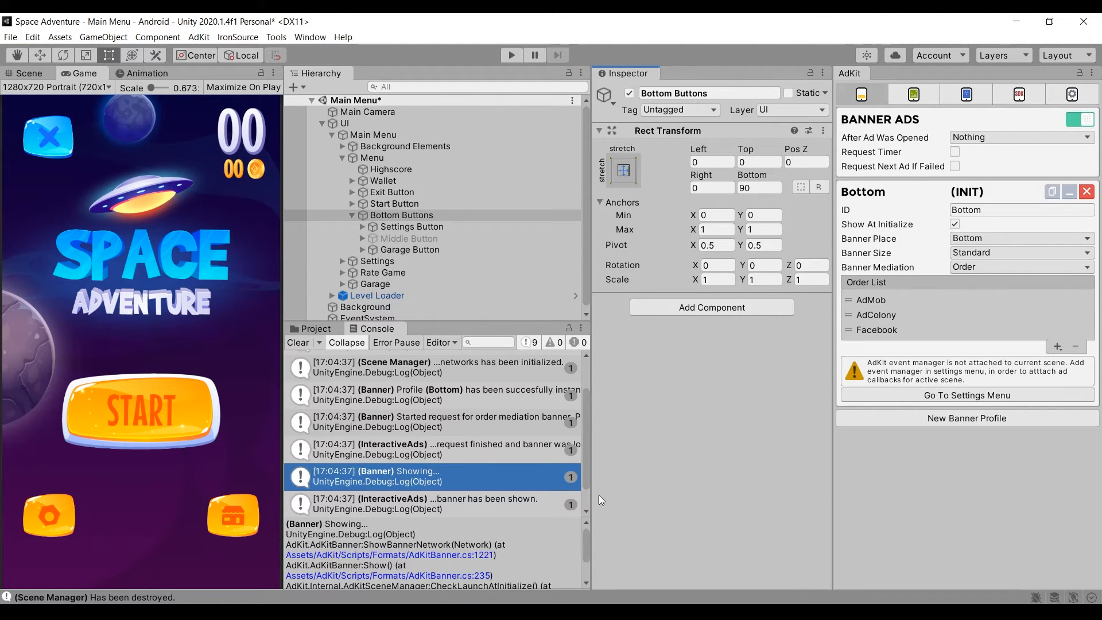
left_click_drag(833, 489, 803, 485)
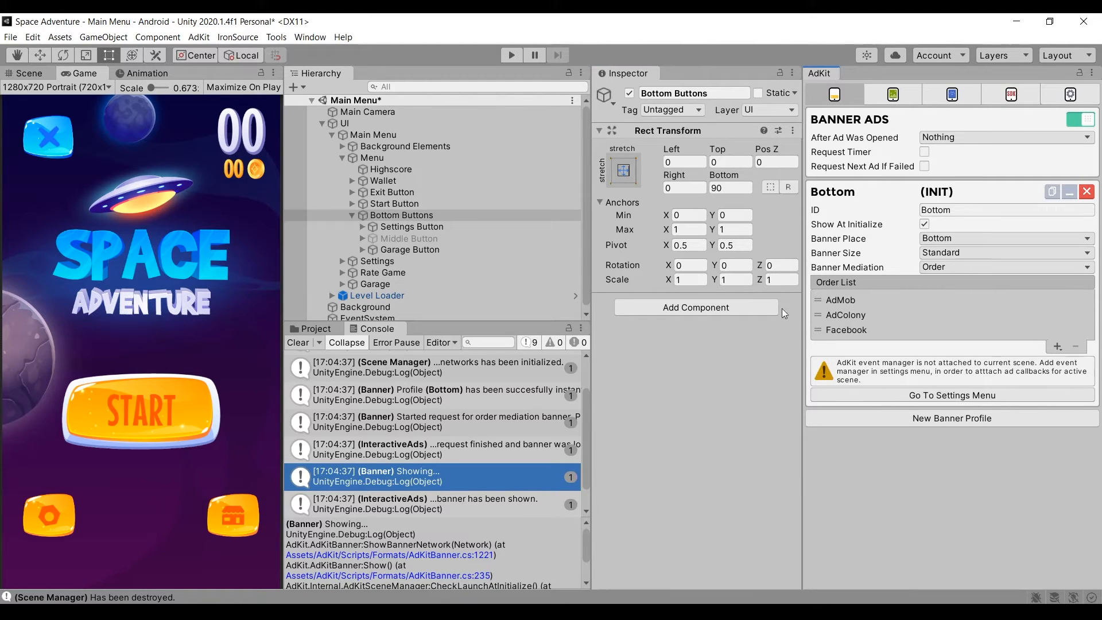
Reset the Bottom offset of the Bottom Buttons object to 0.
left_click(726, 188)
type("0")
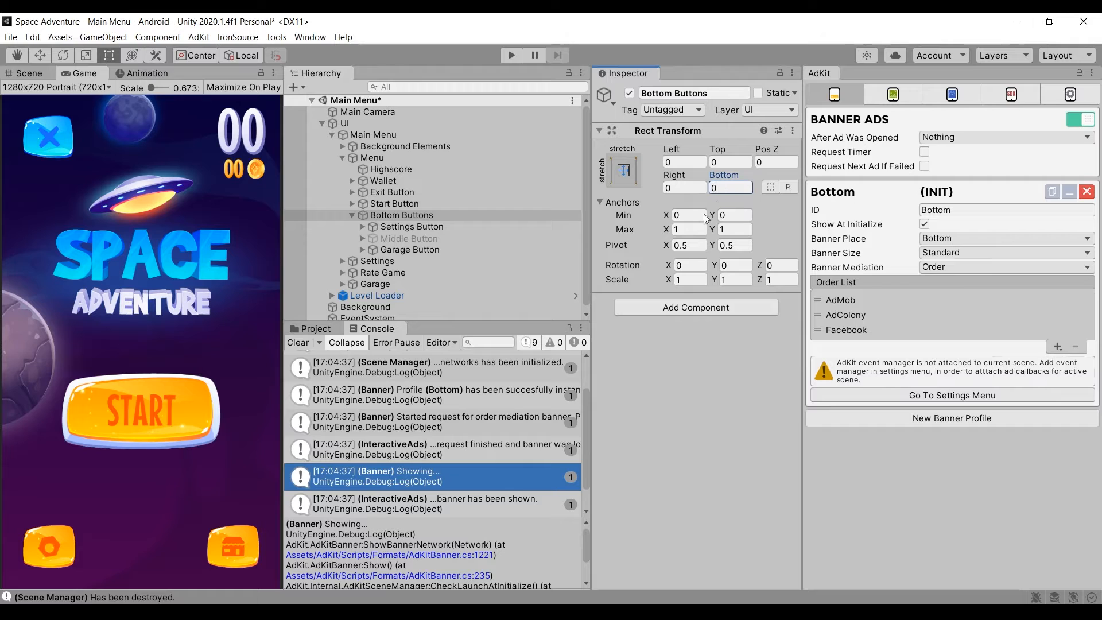
left_click(661, 431)
Create a C# script named BottomButtons in the Scripts folder of the Space Adventure assets.
left_click(322, 330)
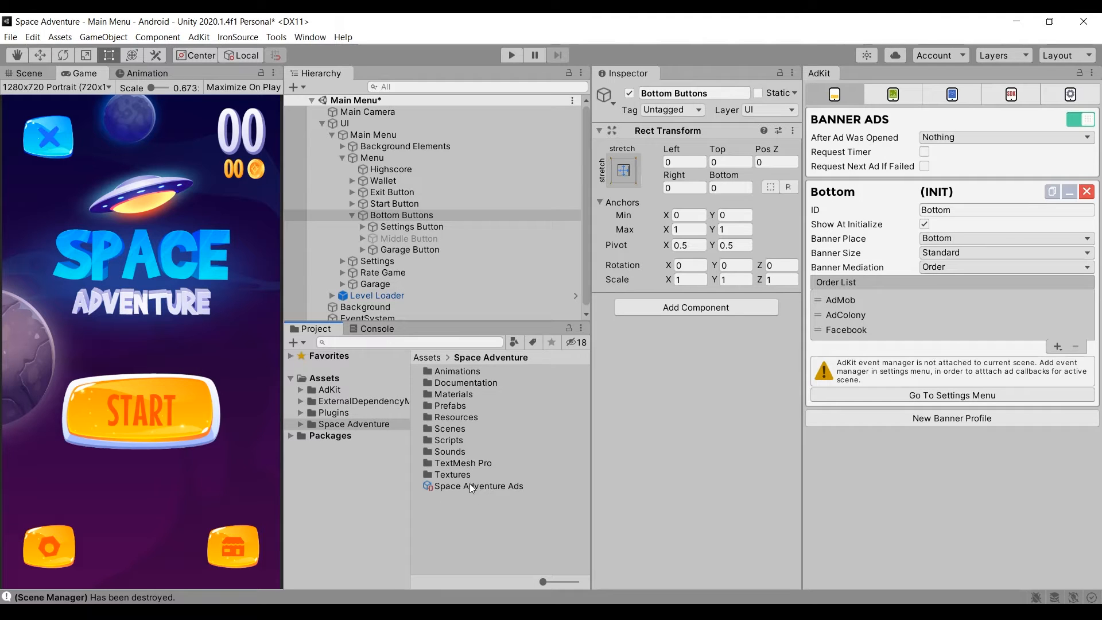
left_click(453, 438)
double_click(439, 440)
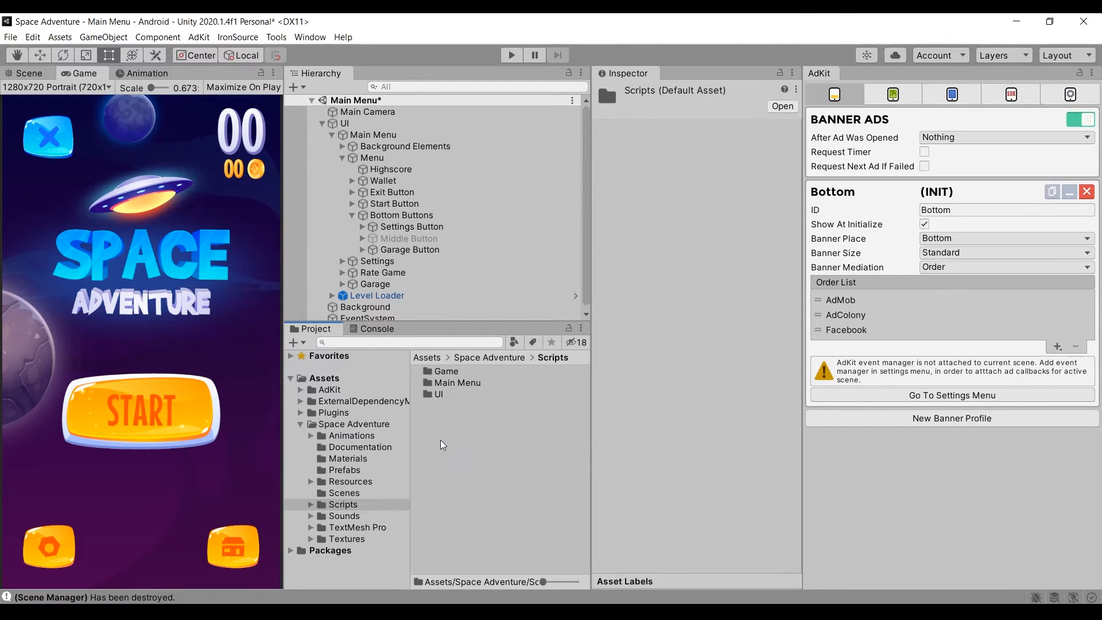
right_click(438, 422)
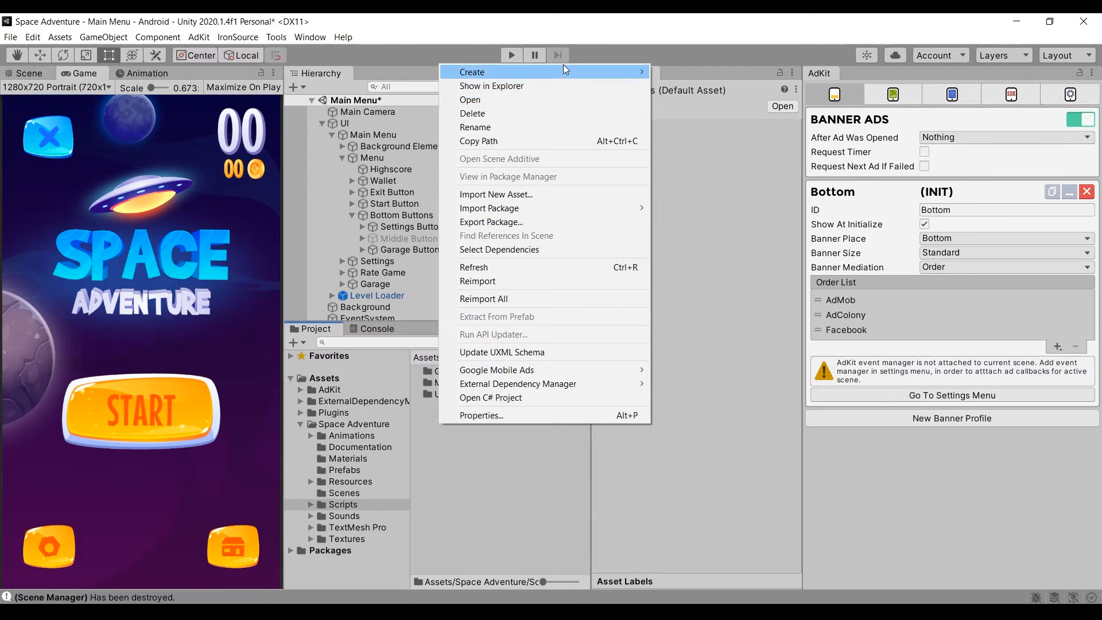
mouse_move(563, 67)
left_click(701, 89)
type("BottomButtons")
key("Return")
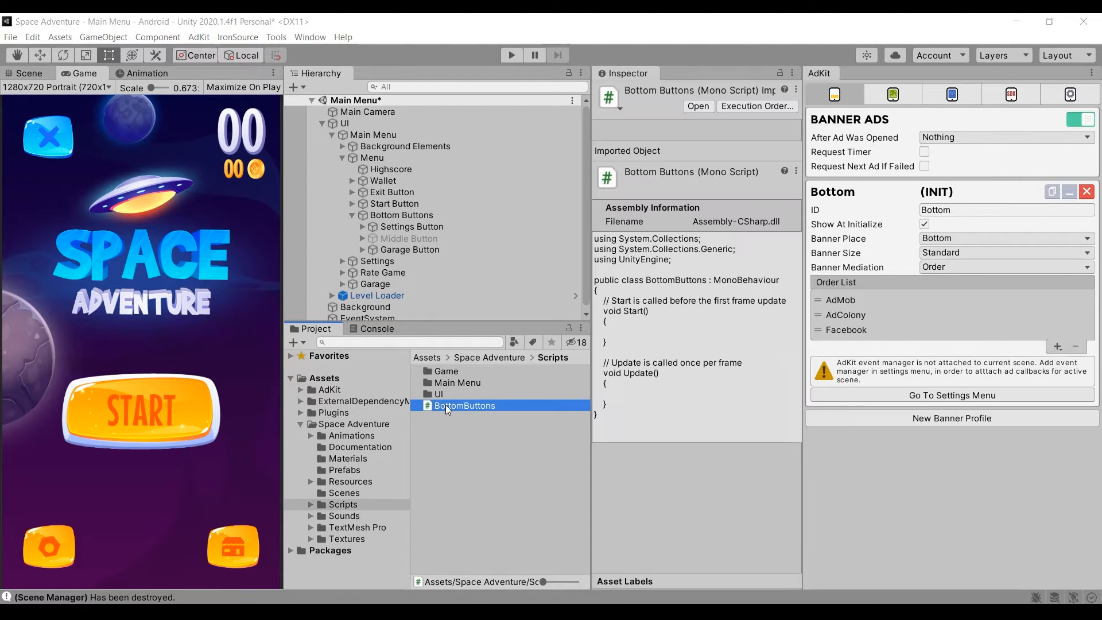
Attach the BottomButtons script to the Bottom Buttons object and open it for editing in Visual Studio Code.
left_click_drag(450, 406, 411, 217)
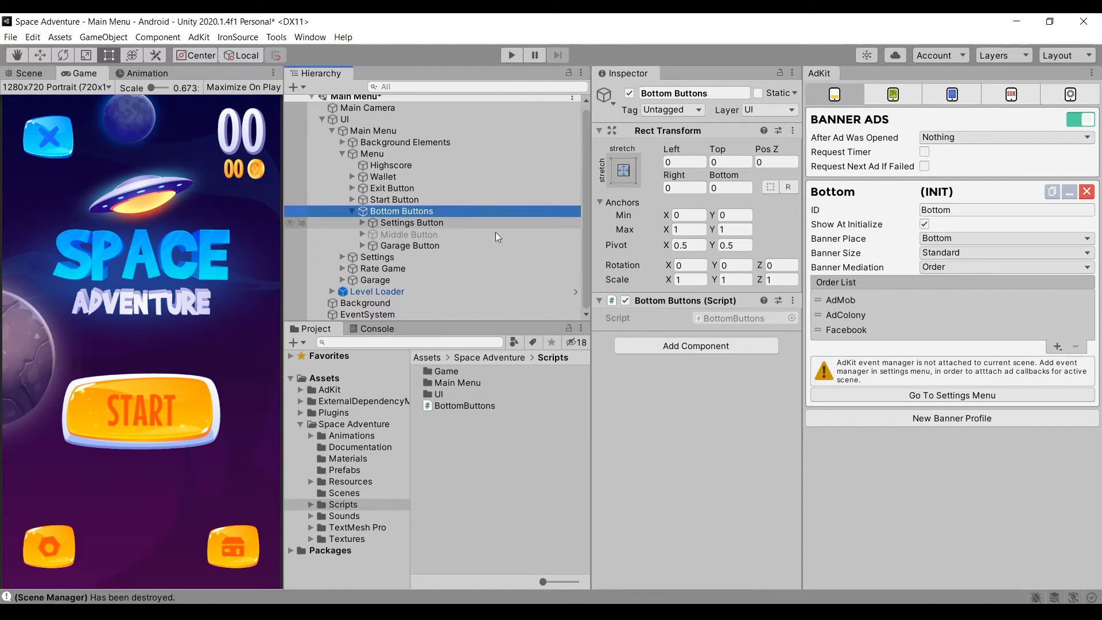
right_click(669, 302)
left_click(705, 447)
Replace the default Start and Update methods with an empty method public void ChangePosition(int amount).
left_click_drag(131, 300, 77, 164)
key("BackSpace")
type("public void Cga")
key("BackSpace")
key("BackSpace")
type("hangePosition(")
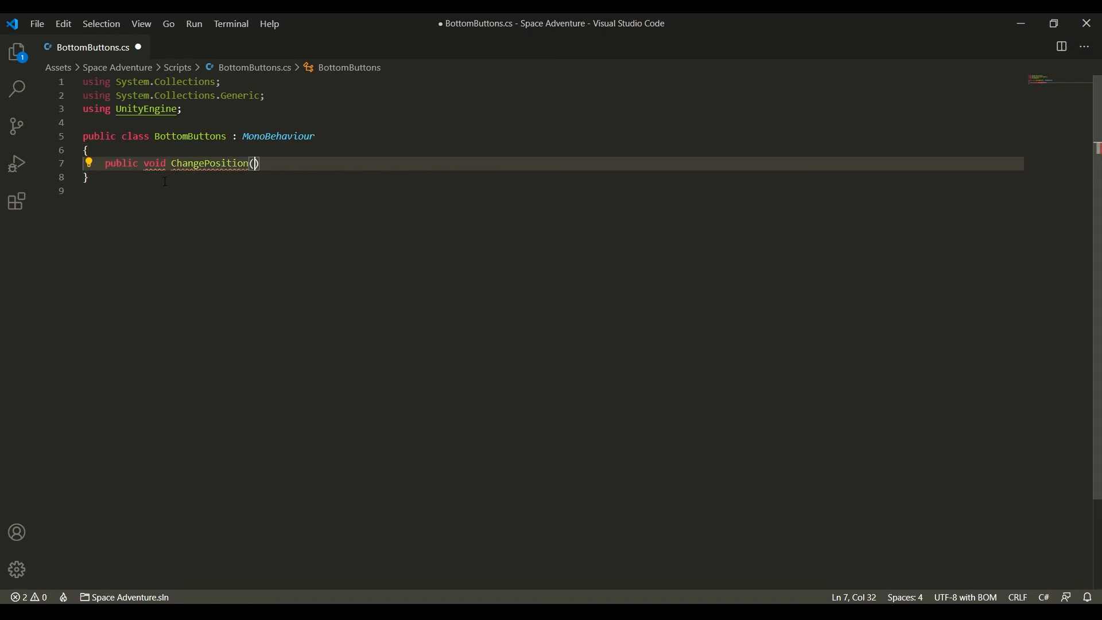
type("int amount)")
key("Return")
type("{")
key("Return")
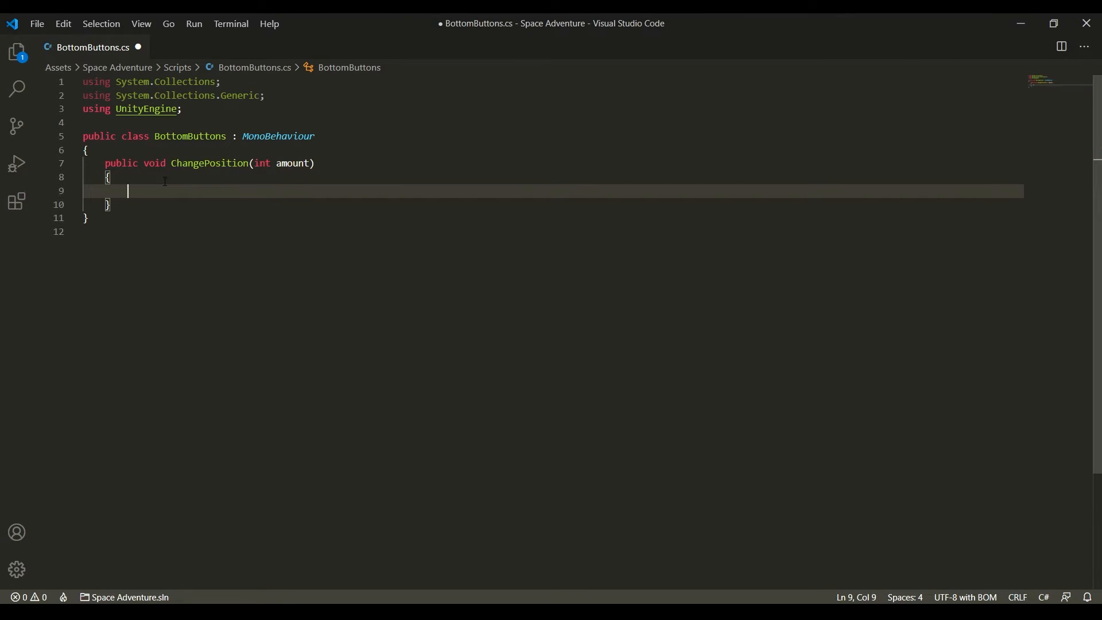
In ChangePosition, store this.GetComponent<RectTransform>() in rectTransform and set its offsetMin to new Vector2(rectTransform.offsetMin.x, amount).
type("RectTransform rectTransform = this.GetComponent<RectTransform>();")
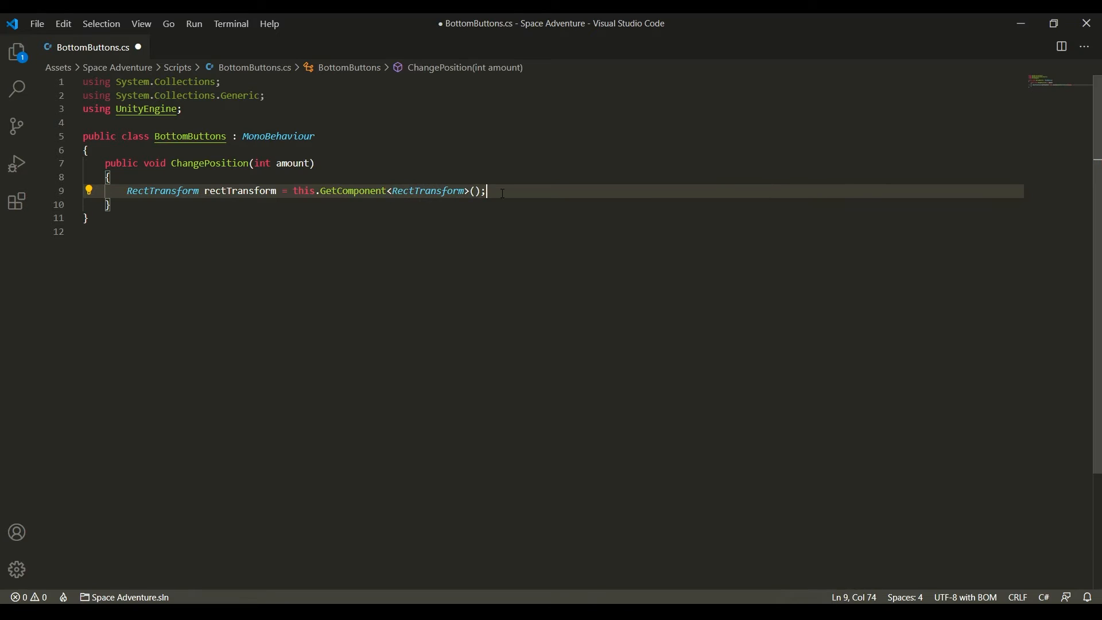
key("Return")
type("rectTransform.of")
key("Tab")
type("=")
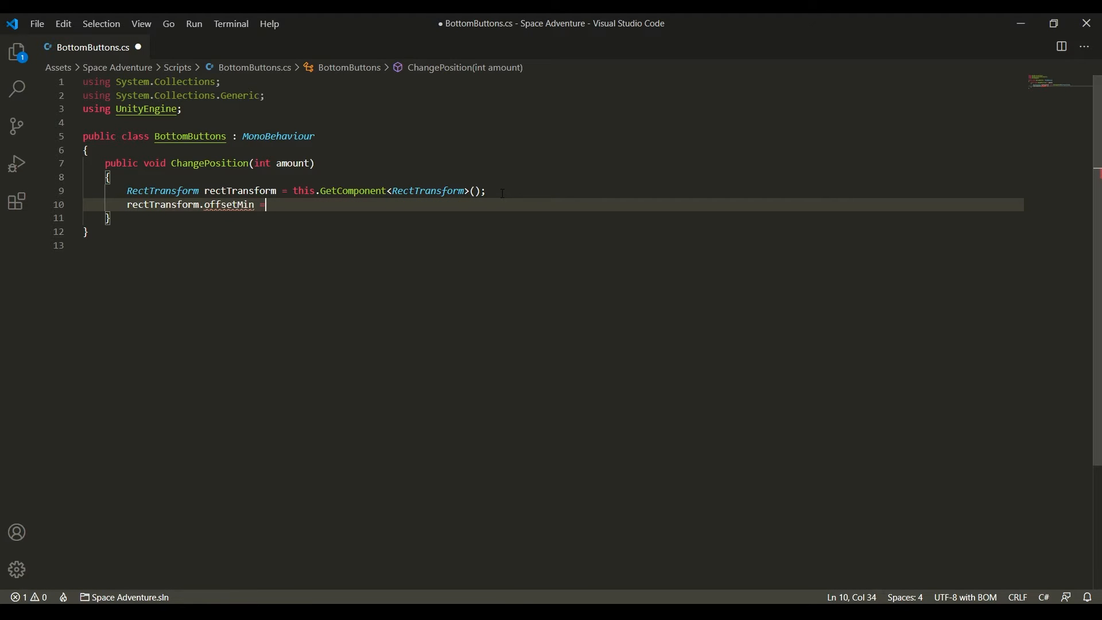
type(" new")
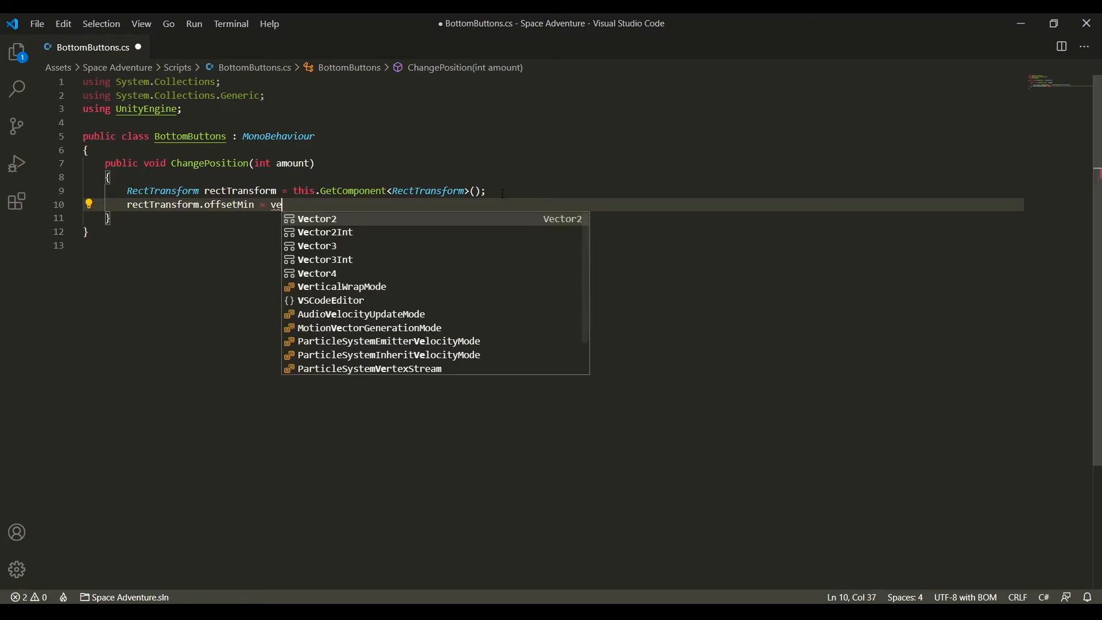
type(" Vec")
key("Tab")
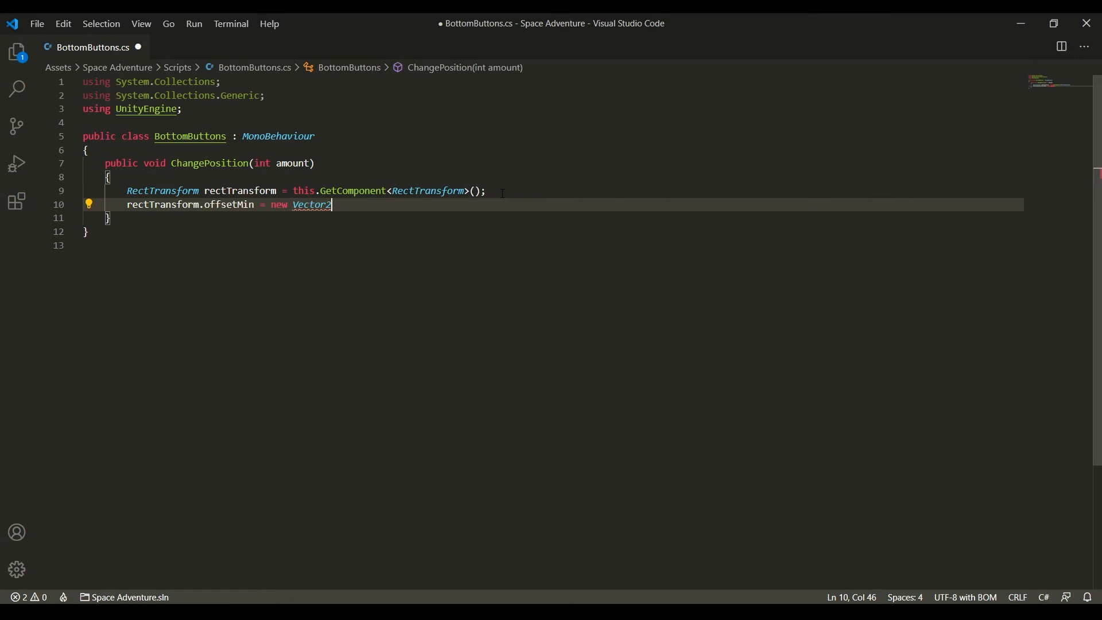
type("(")
type("rectTransform.offsetMin.")
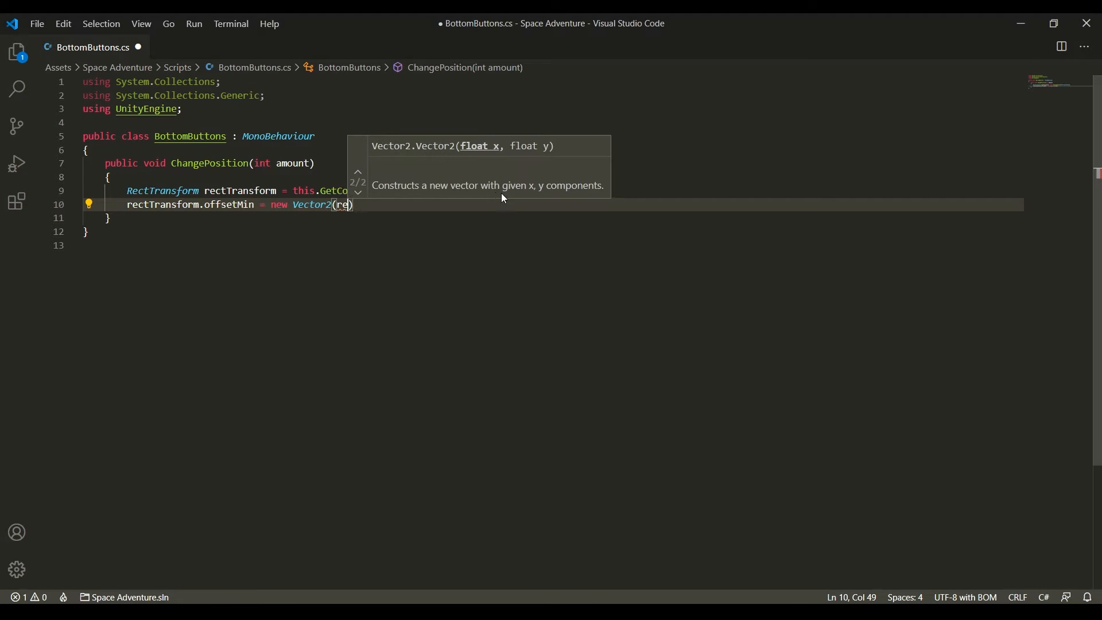
type("x, a")
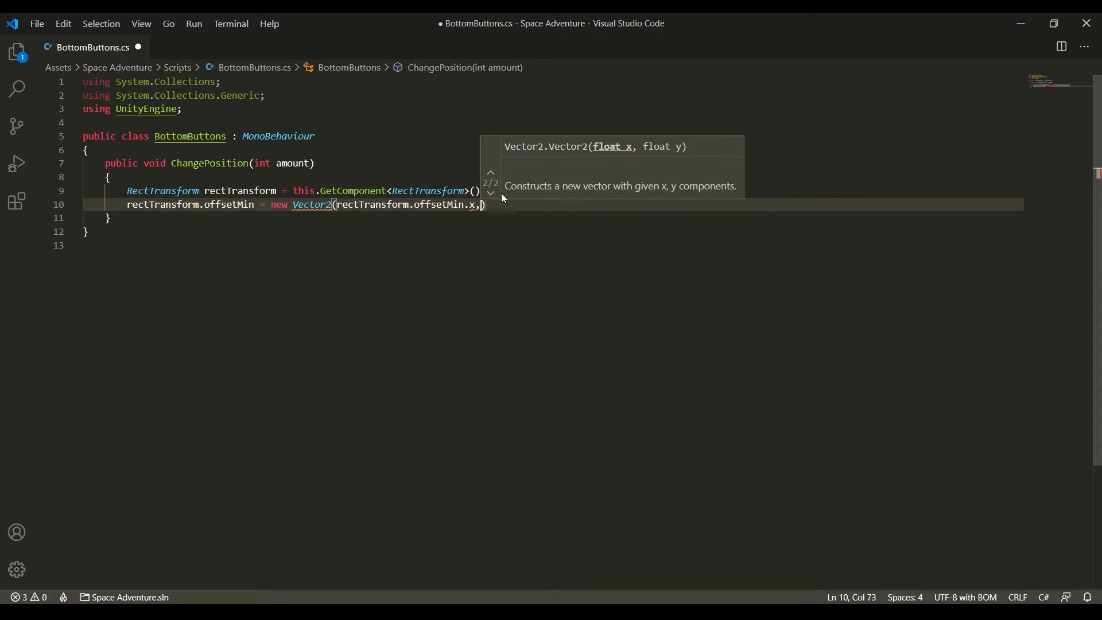
type("mount);")
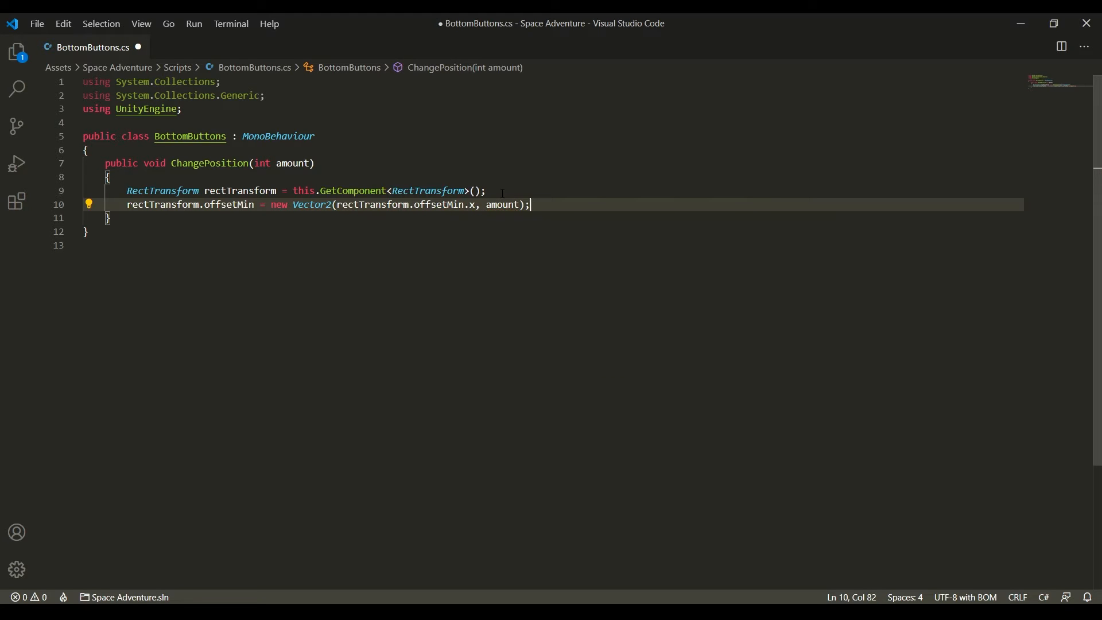
Save the BottomButtons script and switch back to Unity.
left_click(223, 172)
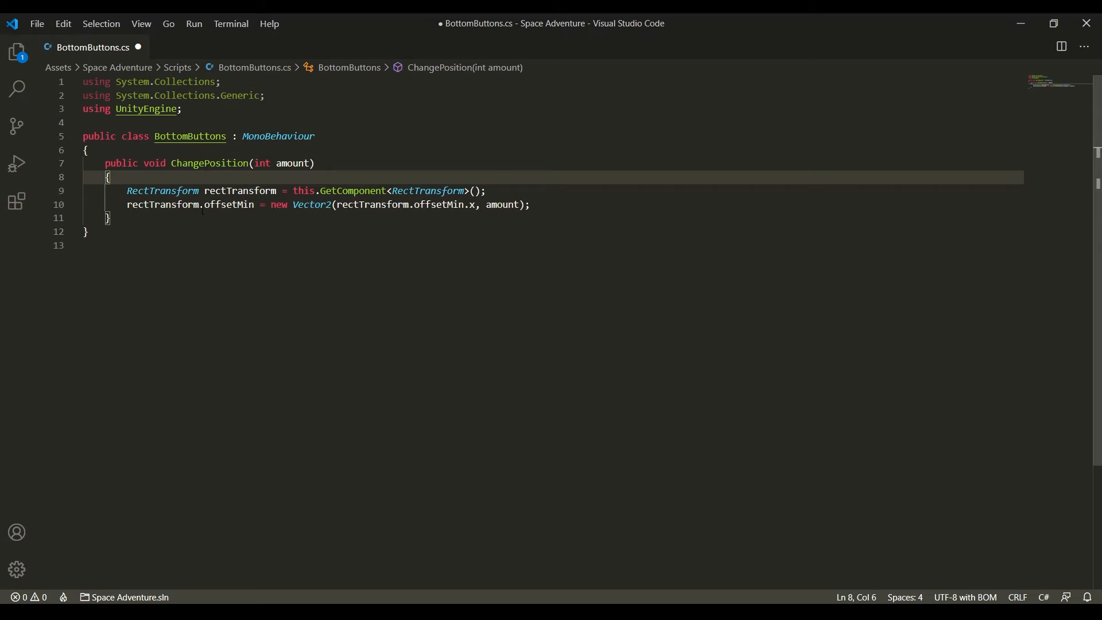
key("ctrl+s")
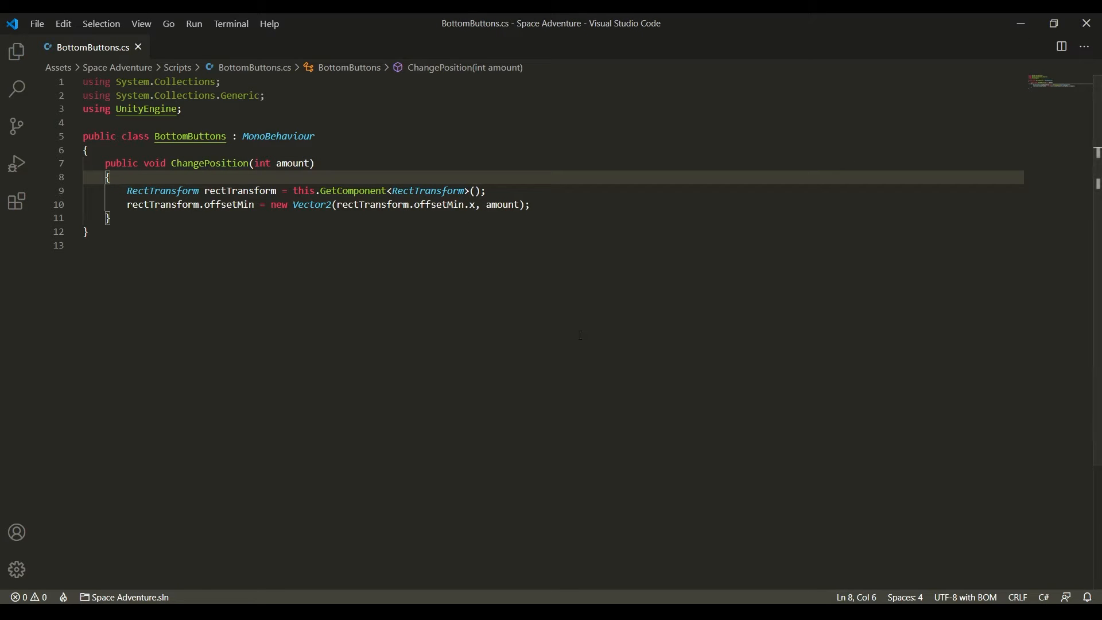
left_click(1022, 26)
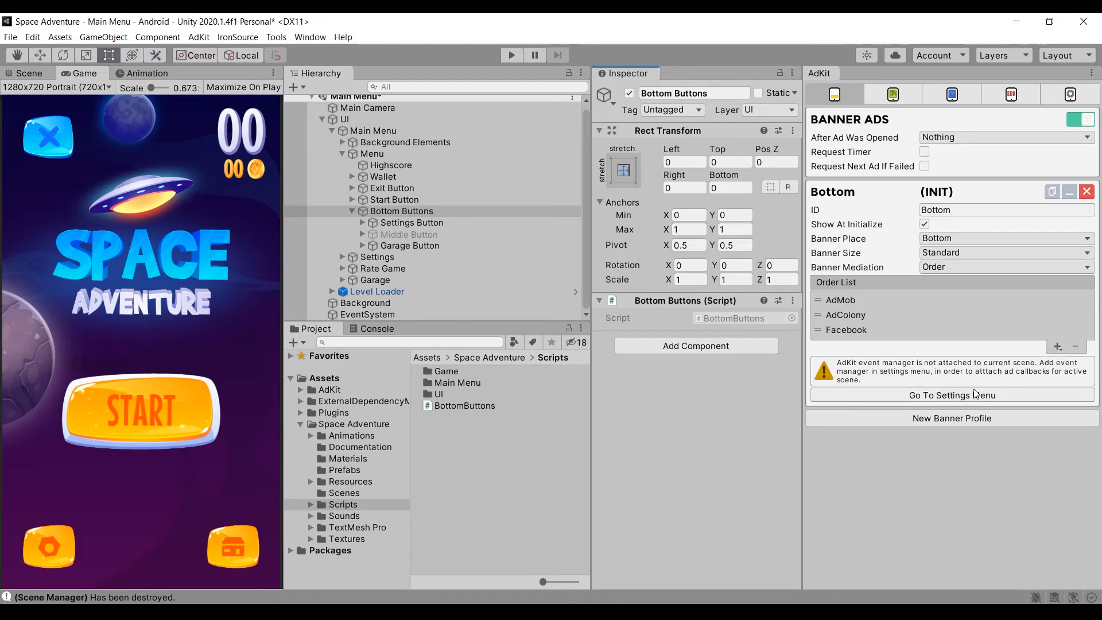
Add the AdKit event manager to the current scene from the AdKit settings.
left_click(945, 394)
scroll(921, 381, "down", 1)
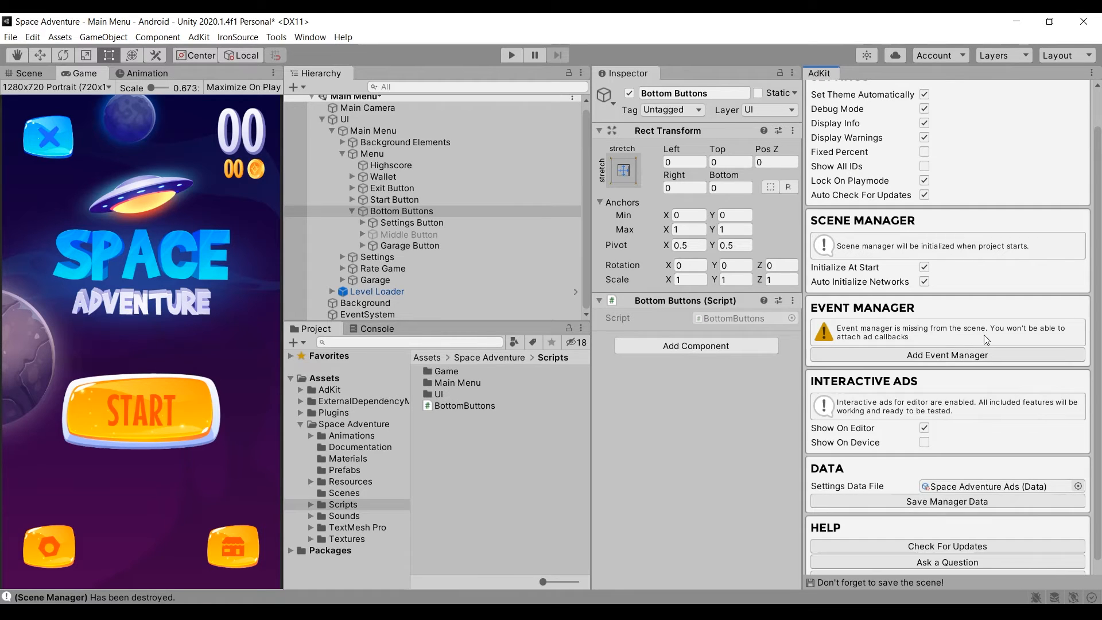
left_click(929, 356)
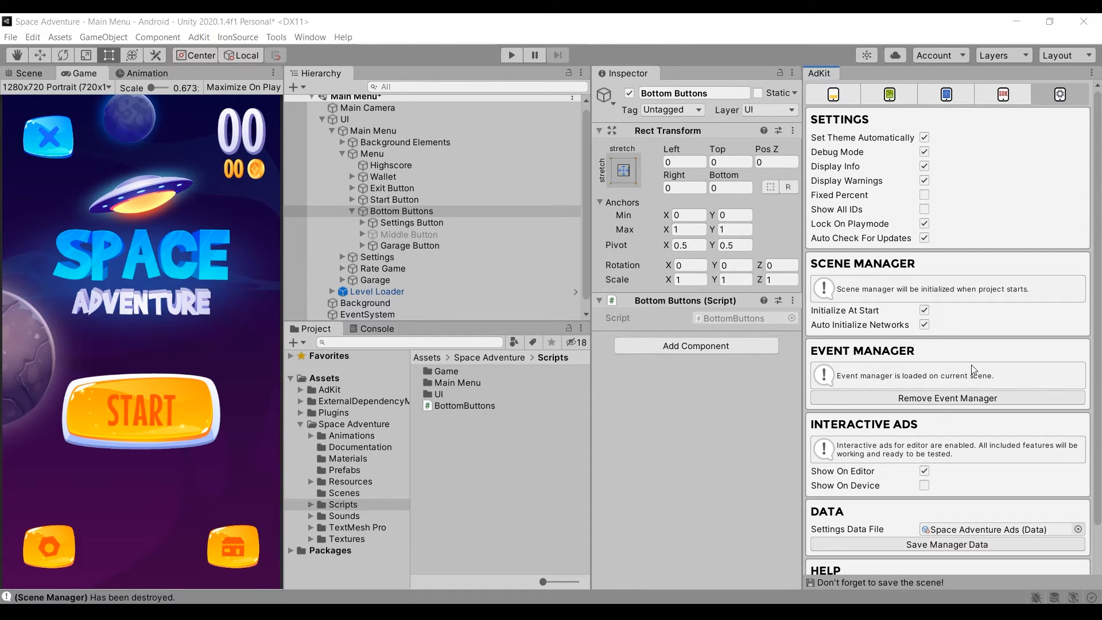
Enable the On Banner Show event for the Bottom banner profile and add an empty callback entry to it.
left_click(835, 95)
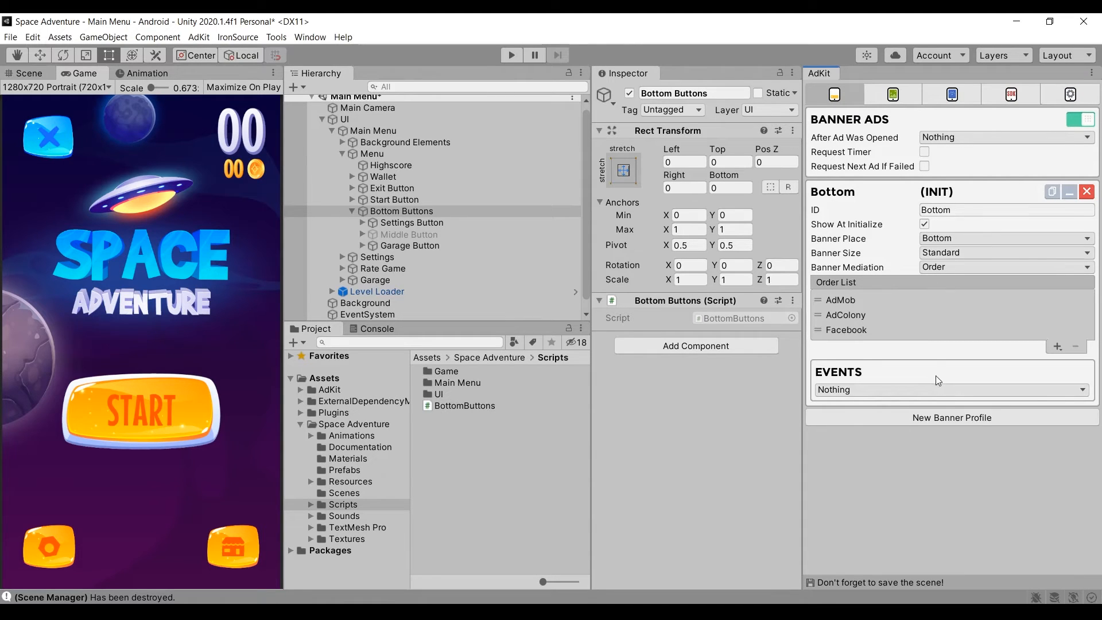
left_click(879, 389)
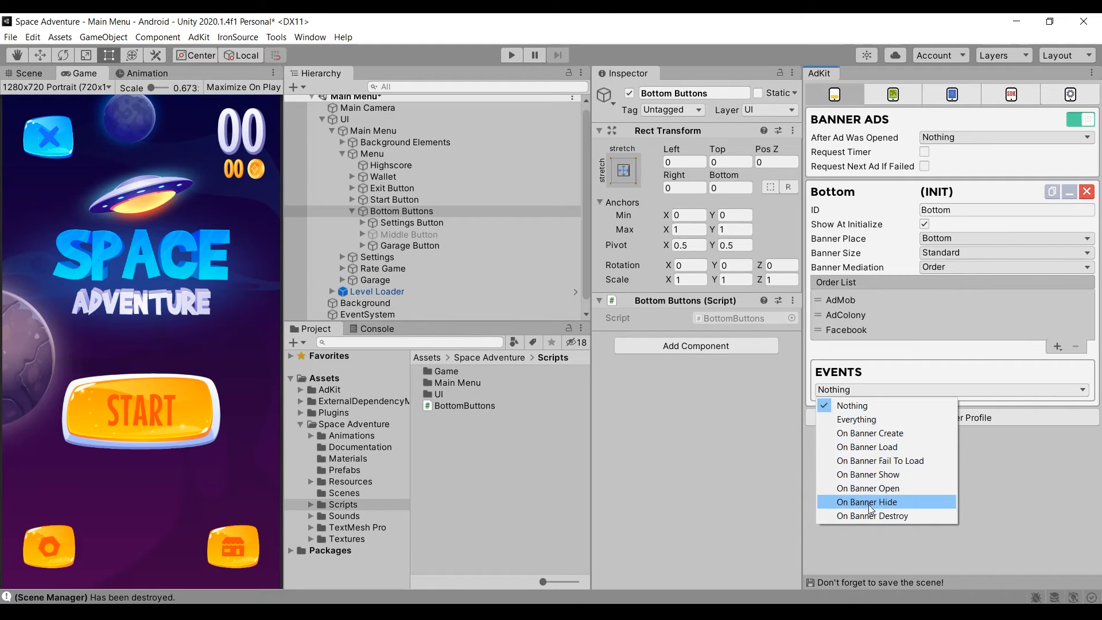
left_click(902, 478)
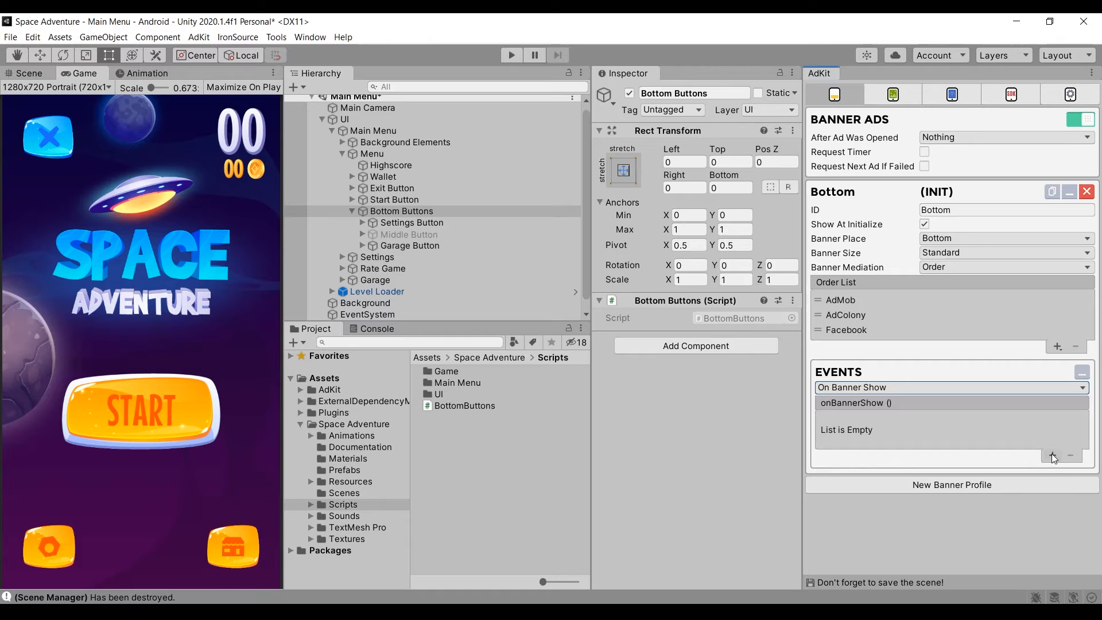
left_click(1051, 453)
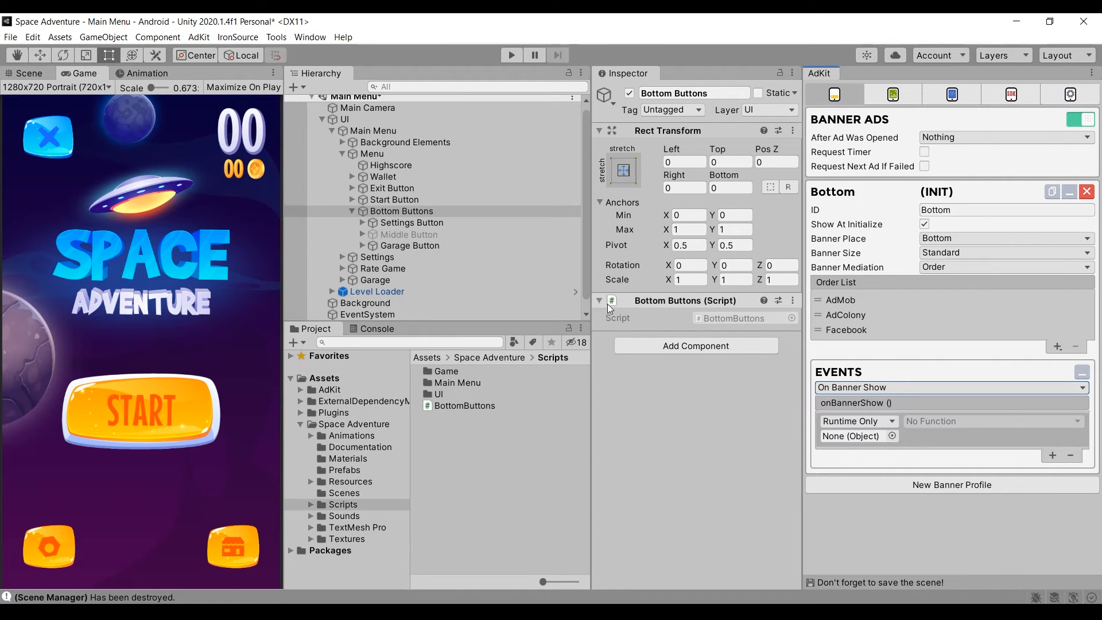
Assign the Bottom Buttons object to the onBannerShow callback and make it call BottomButtons.ChangePosition (int) with 90.
left_click_drag(390, 211, 856, 441)
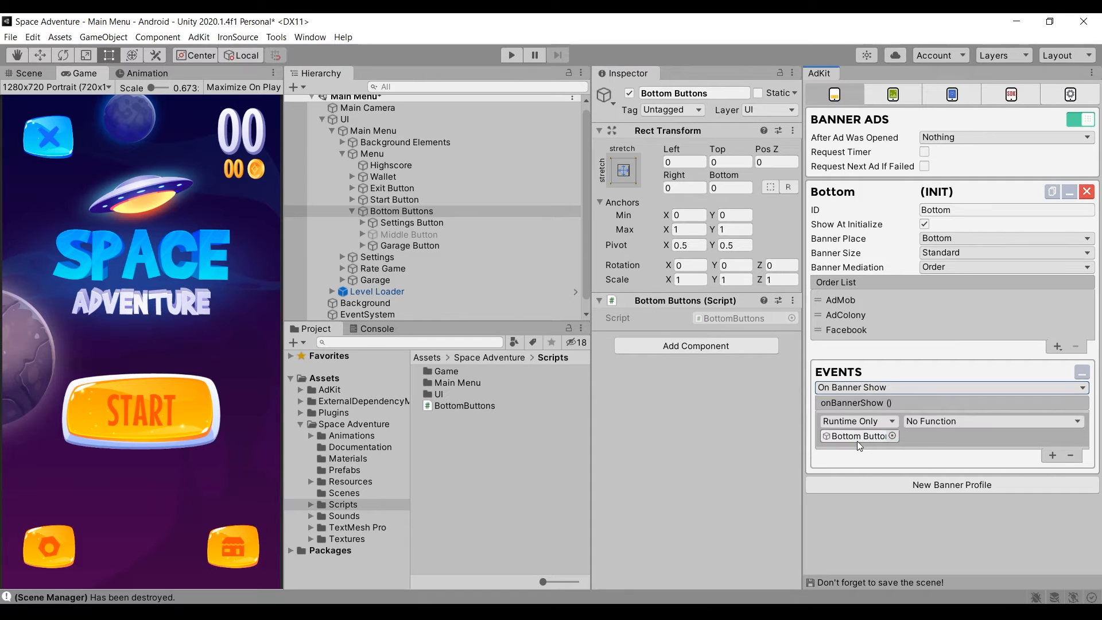
left_click(928, 421)
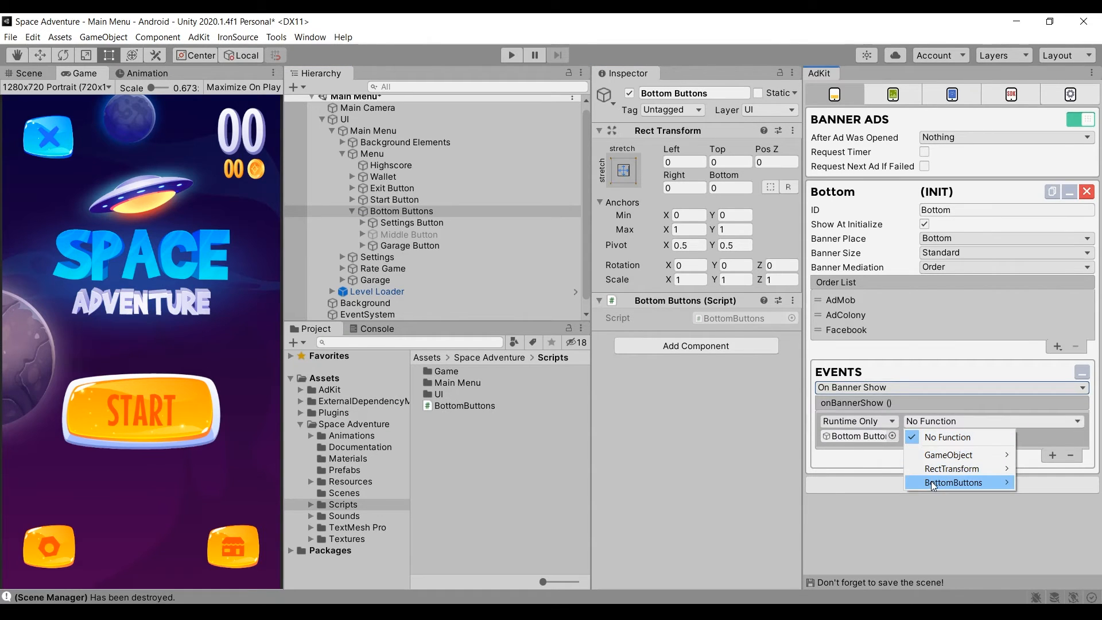
mouse_move(930, 481)
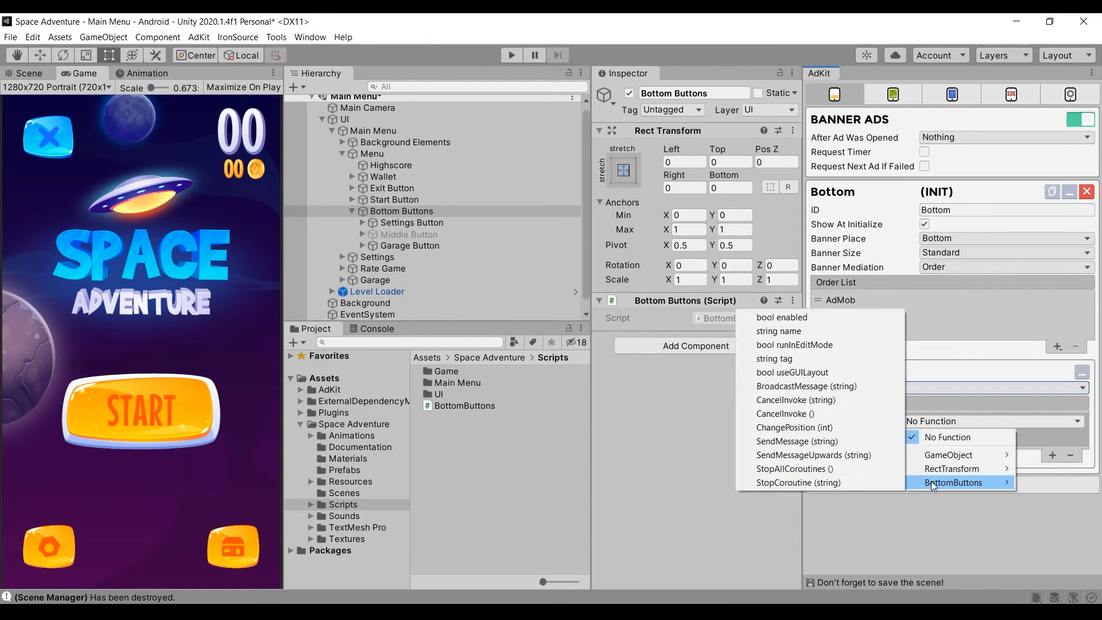
left_click(828, 432)
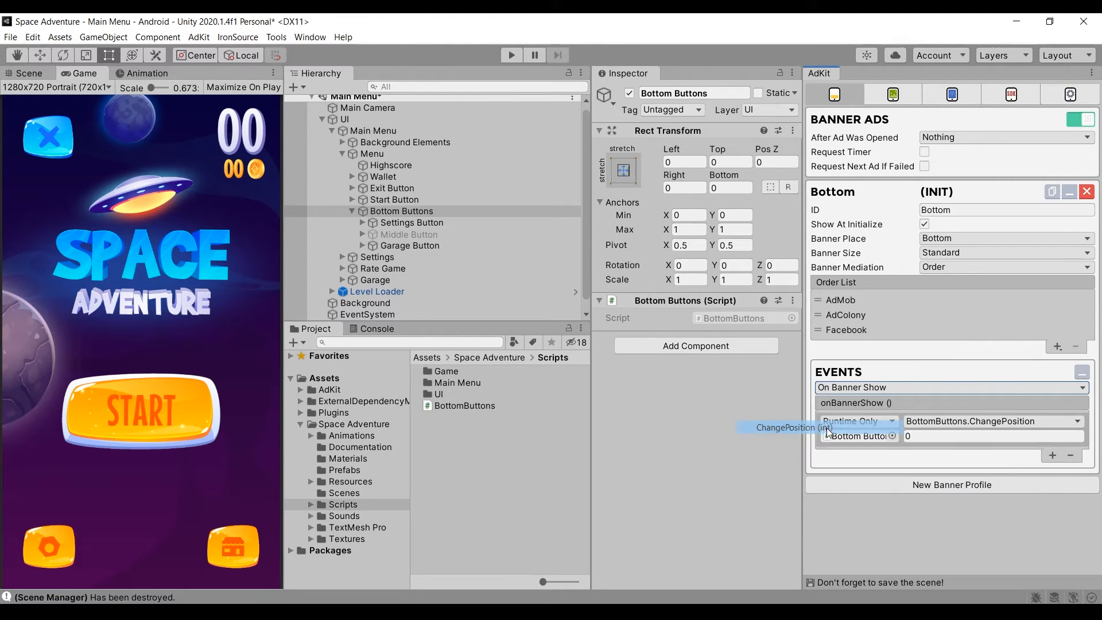
left_click(916, 438)
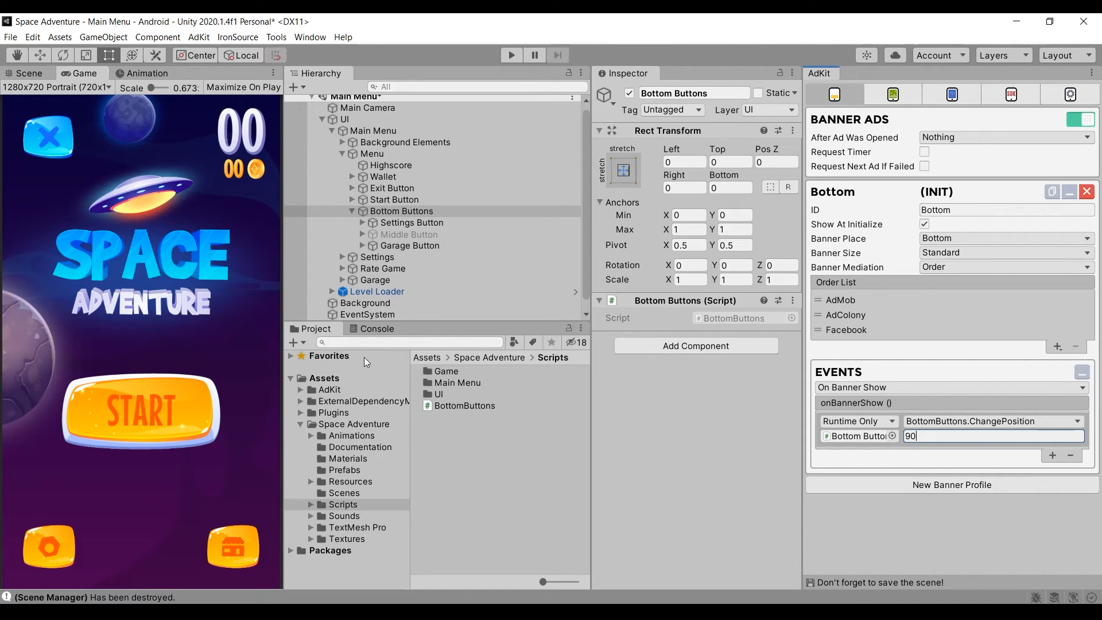
Test the banner in play mode by starting a round and returning to the main menu, and exit play mode.
left_click(511, 51)
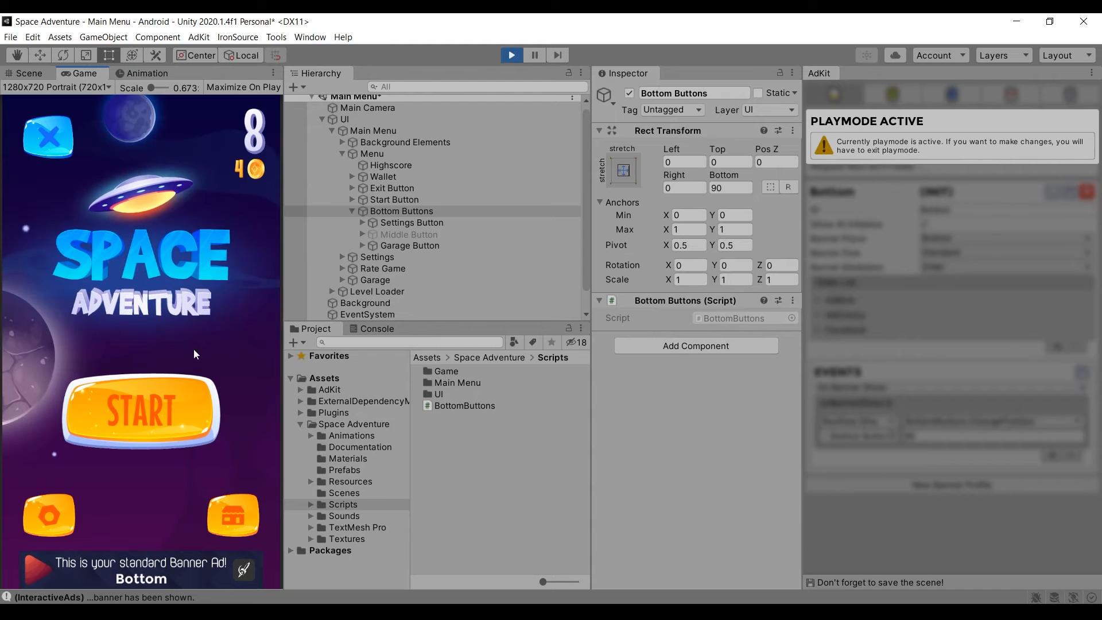
left_click(130, 432)
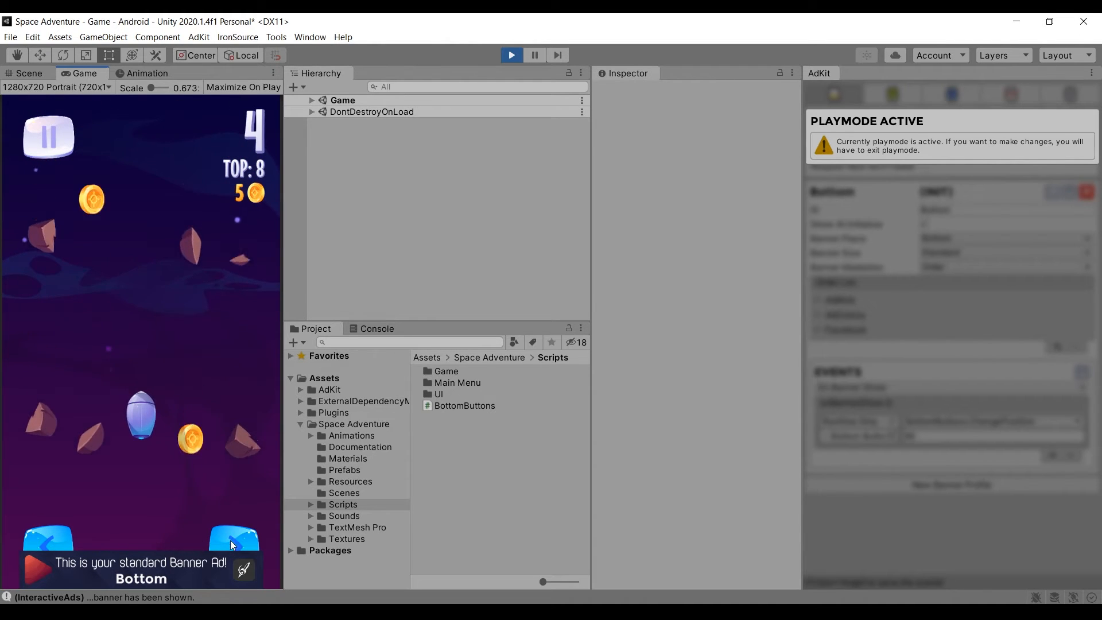
left_click(242, 549)
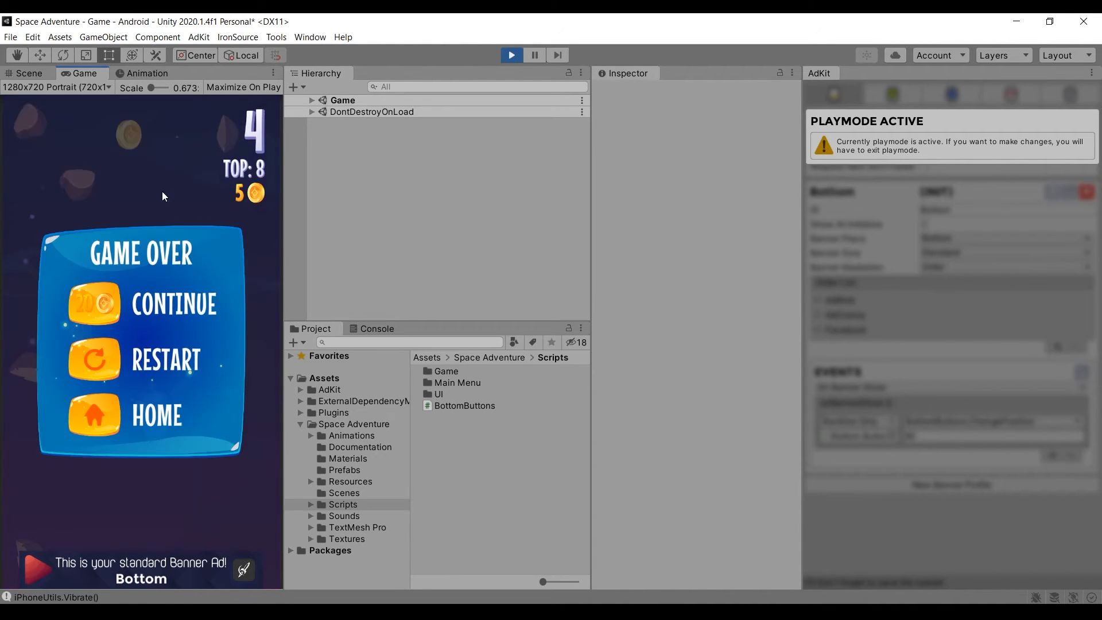
left_click(137, 415)
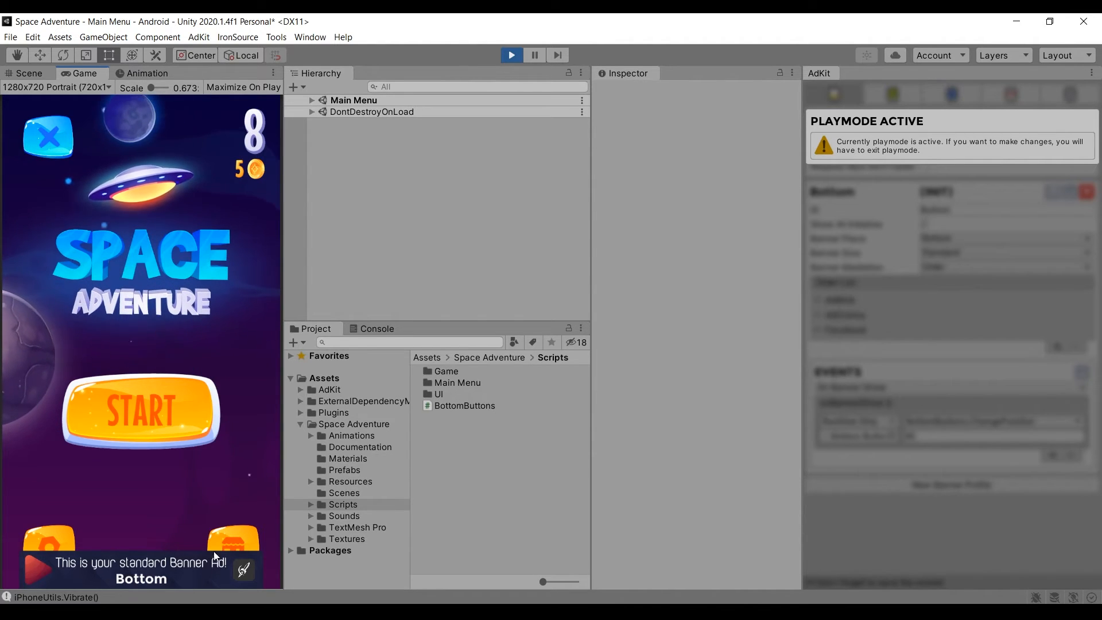
left_click(507, 60)
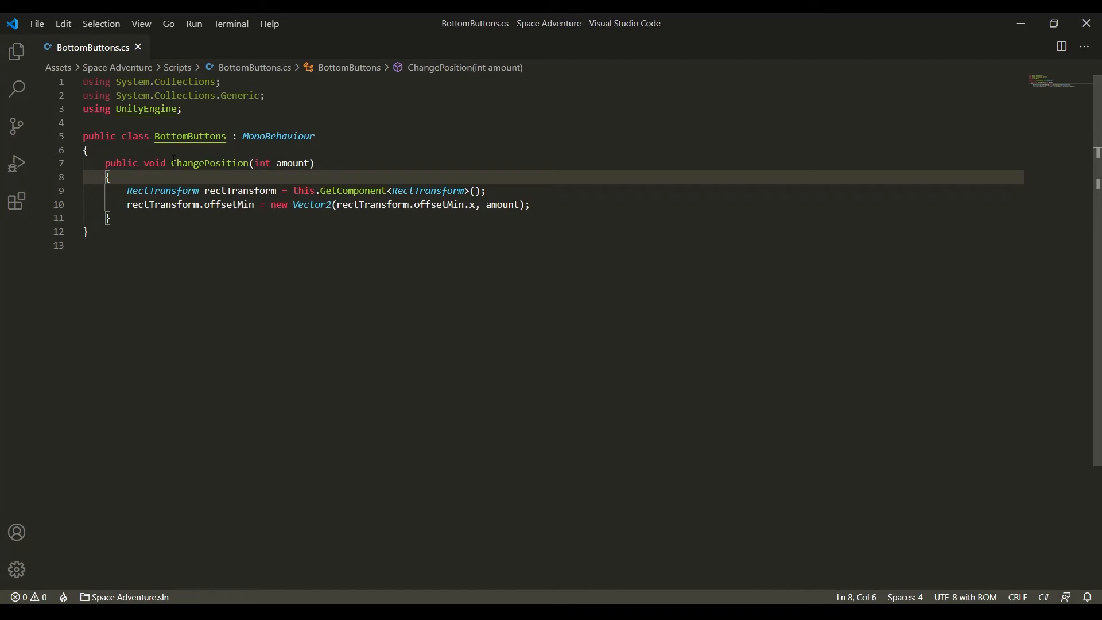
Switch to the BottomButtons script in Visual Studio Code and add an empty void Start() method above ChangePosition.
left_click(144, 163)
left_click(133, 150)
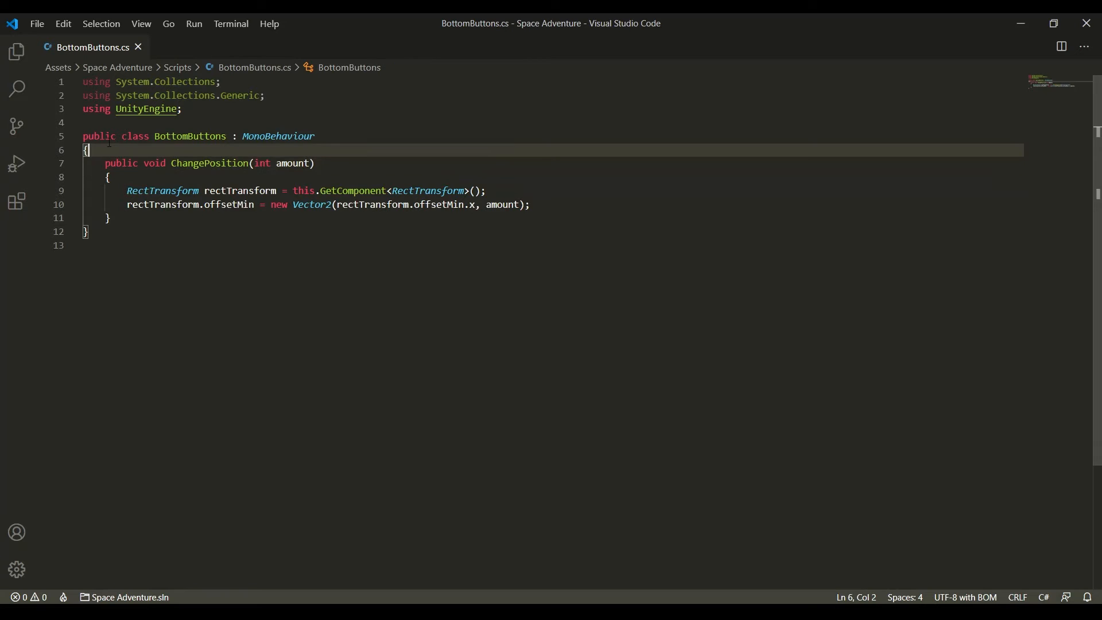
key("Return")
key("Return")
key("Up")
type("void Start()")
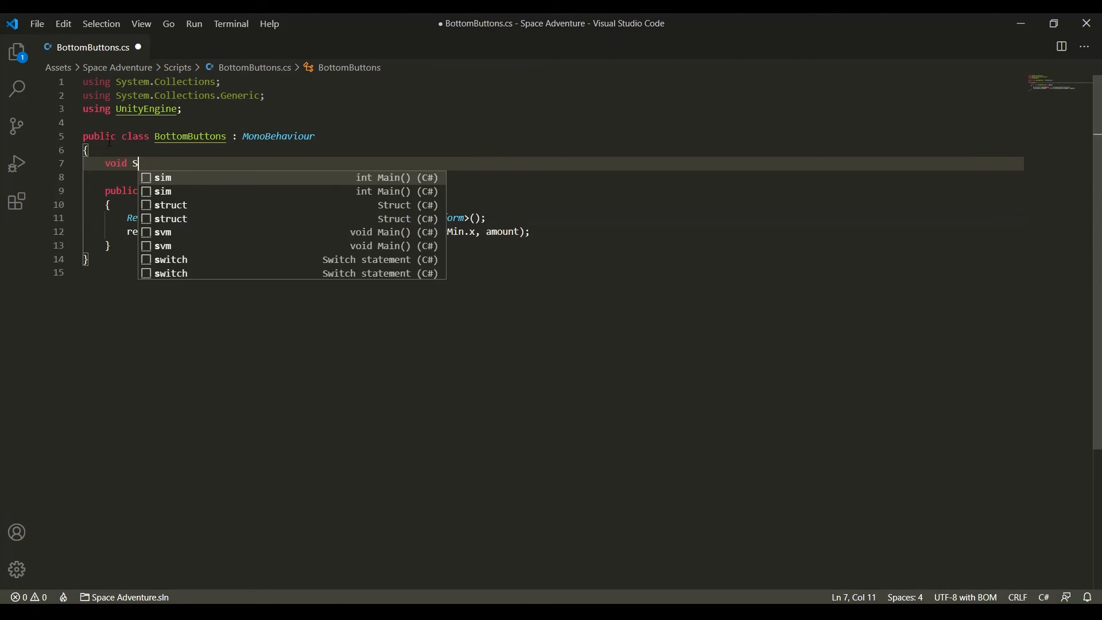
key("Return")
type("{")
key("Return")
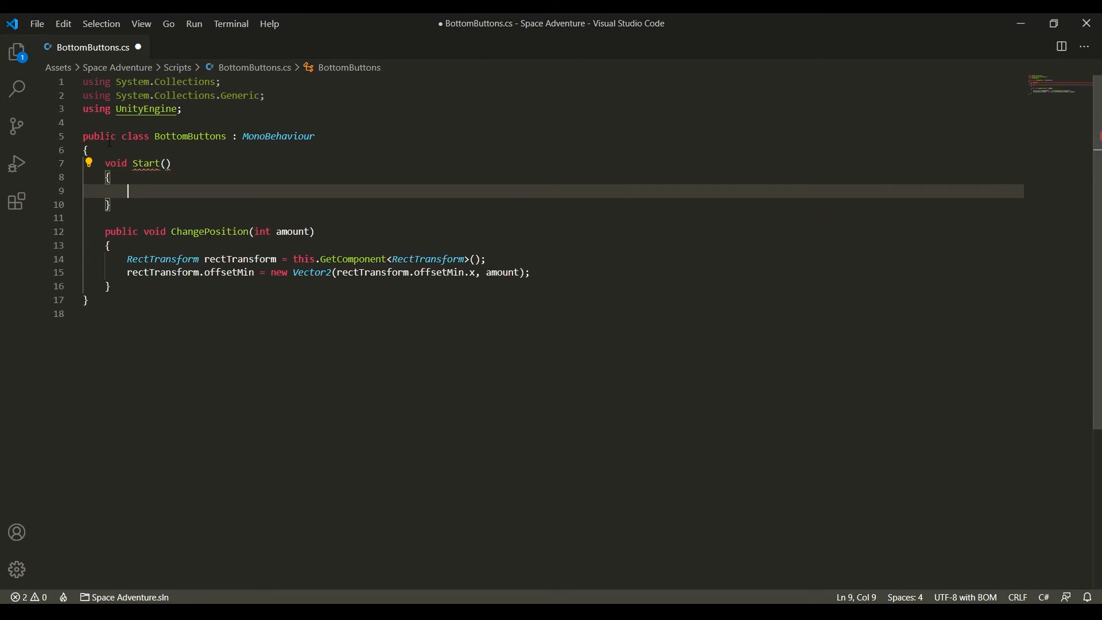
Begin an AdKitBanner declaration inside Start and import the AdKit namespace below the UnityEngine import.
type("AdKitBanner")
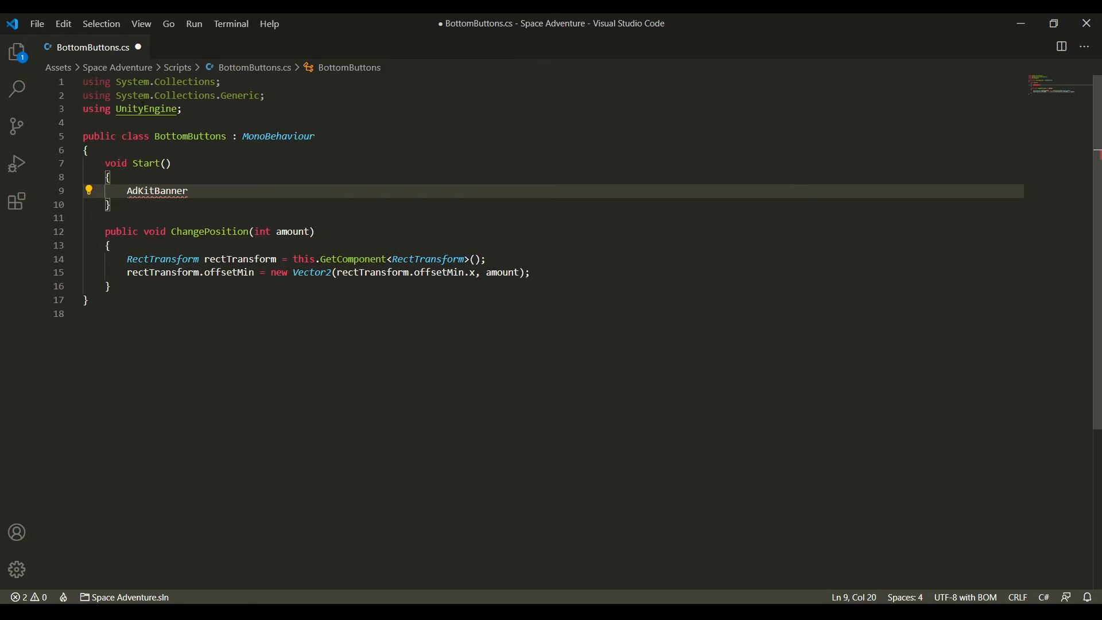
left_click(194, 106)
key("Return")
type("u")
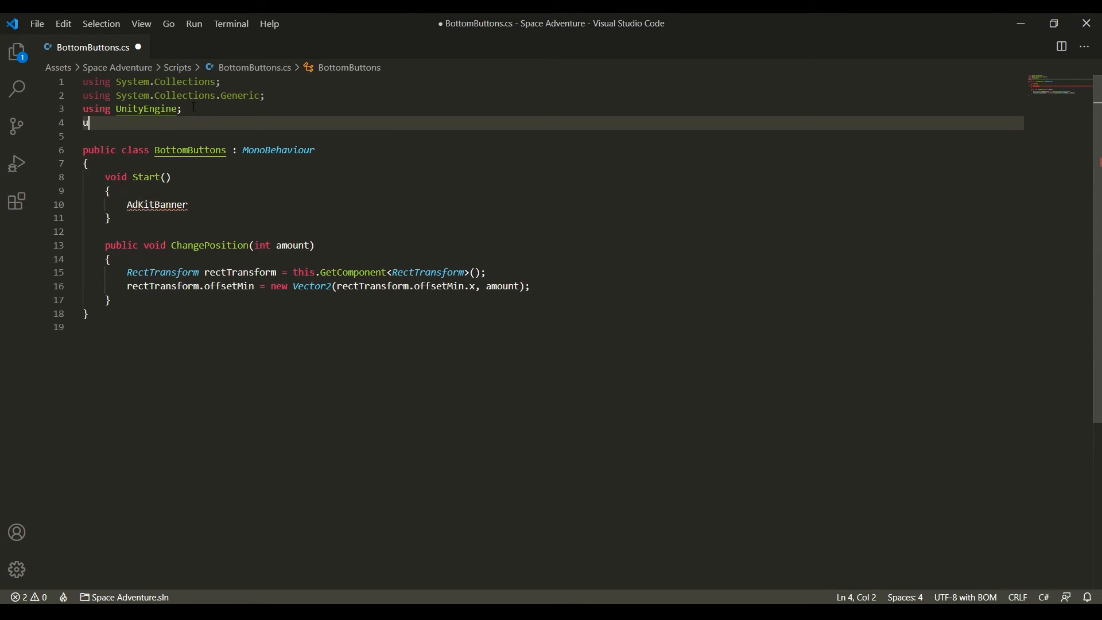
type("sing Ad")
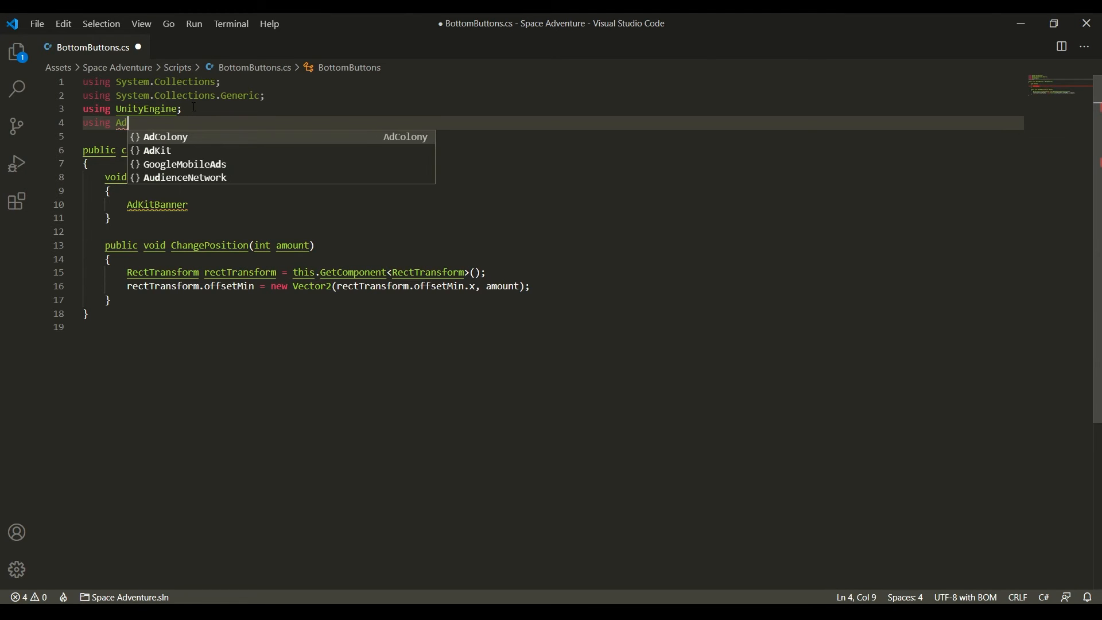
type("Ki")
key("Tab")
type(";")
Name the AdKitBanner variable showAtLaunchBanner and assign AdKitBanner("ID") to it.
left_click(222, 208)
type("showAtLaunch")
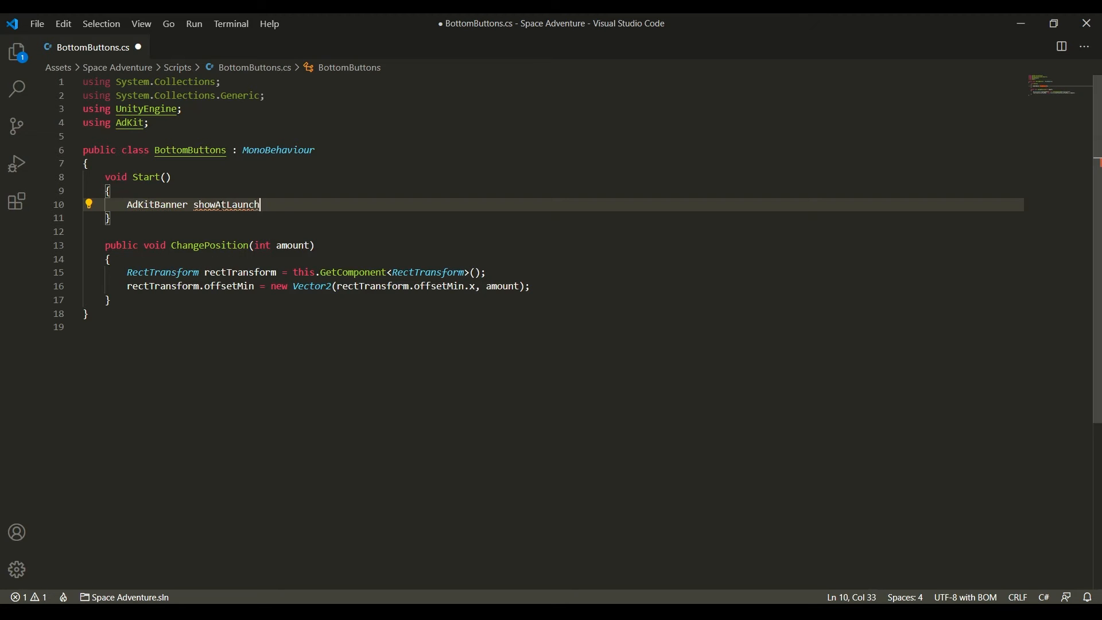
type("Banner = Ad")
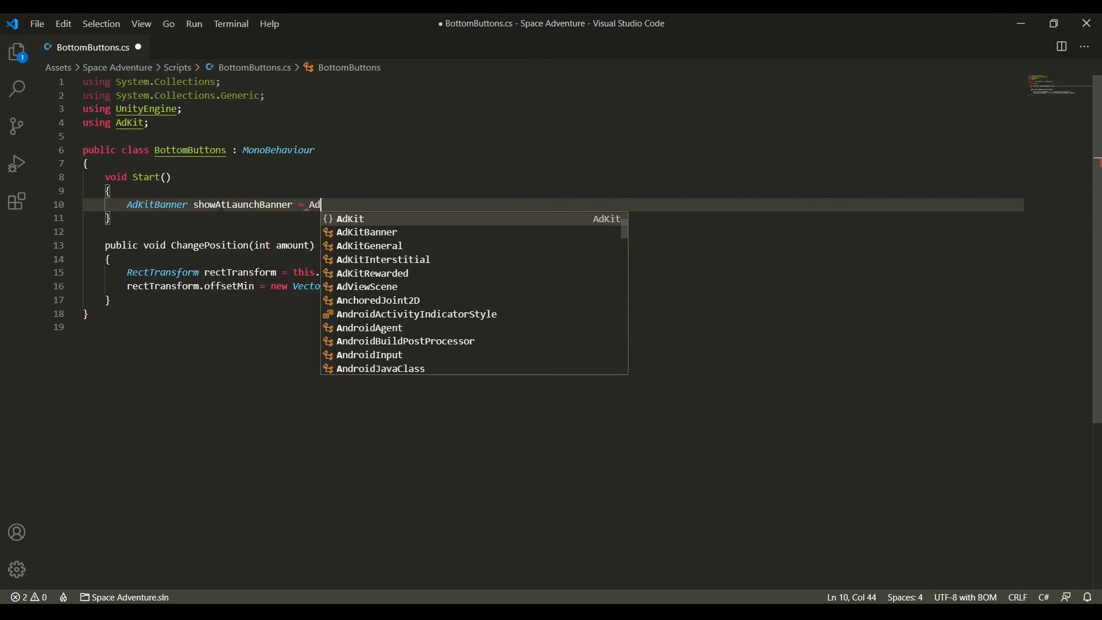
key("Down")
key("Tab")
type("(")
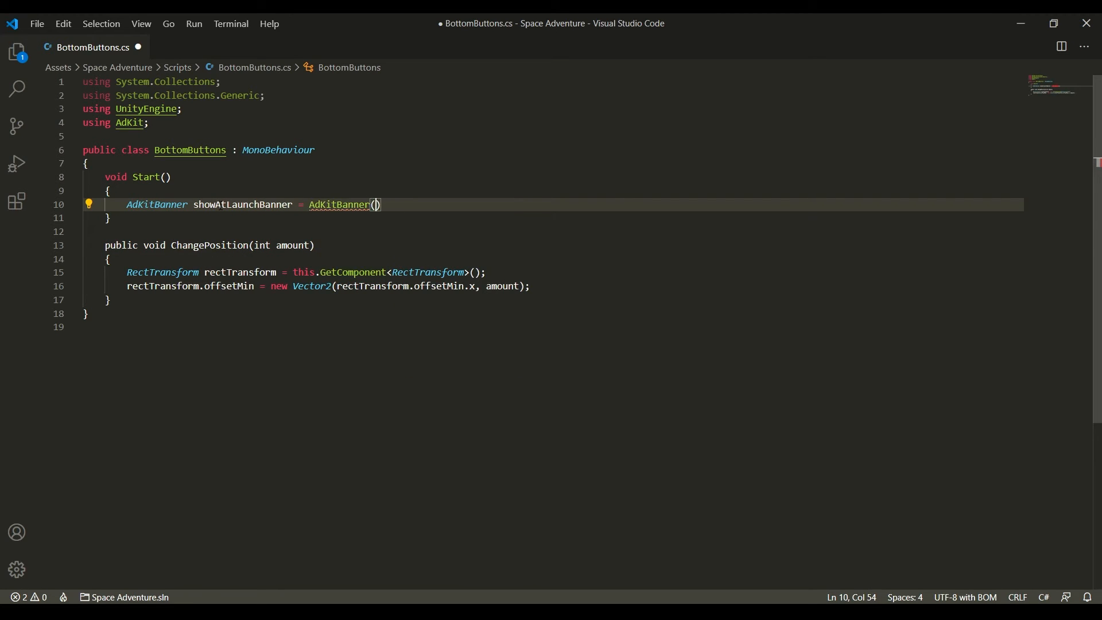
type("\"ID\");")
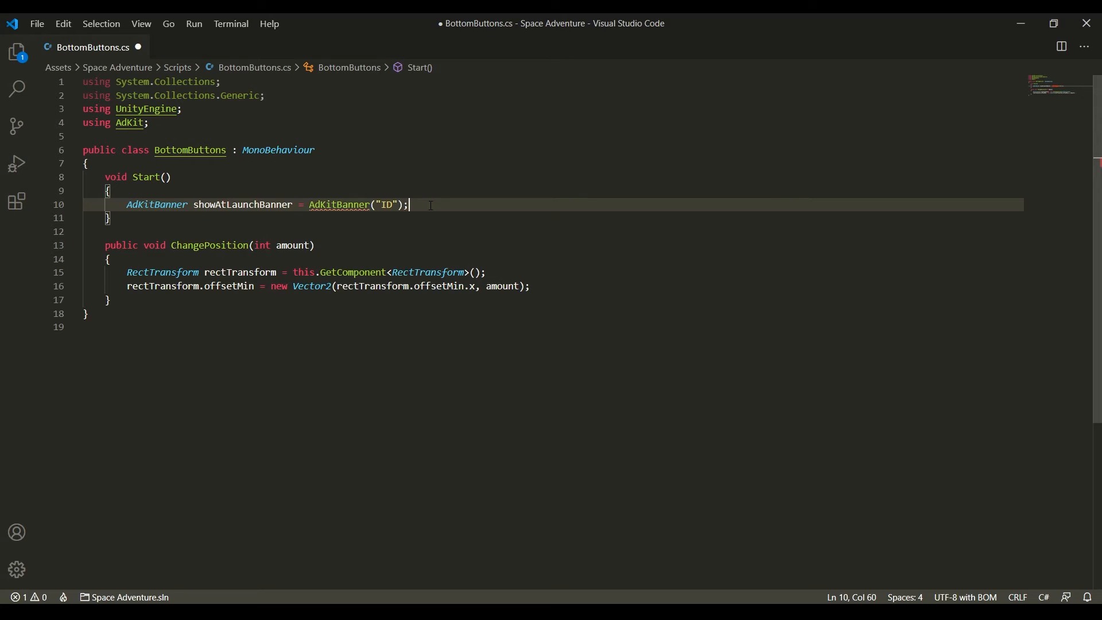
Replace the value assigned to showAtLaunchBanner with AdKitGeneral.GetShowAtInitializeBanner().
key("BackSpace")
key("BackSpace")
key("BackSpace")
key("BackSpace")
key("BackSpace")
key("BackSpace")
key("BackSpace")
key("BackSpace")
key("BackSpace")
key("BackSpace")
key("BackSpace")
key("BackSpace")
key("BackSpace")
key("BackSpace")
key("BackSpace")
key("BackSpace")
key("BackSpace")
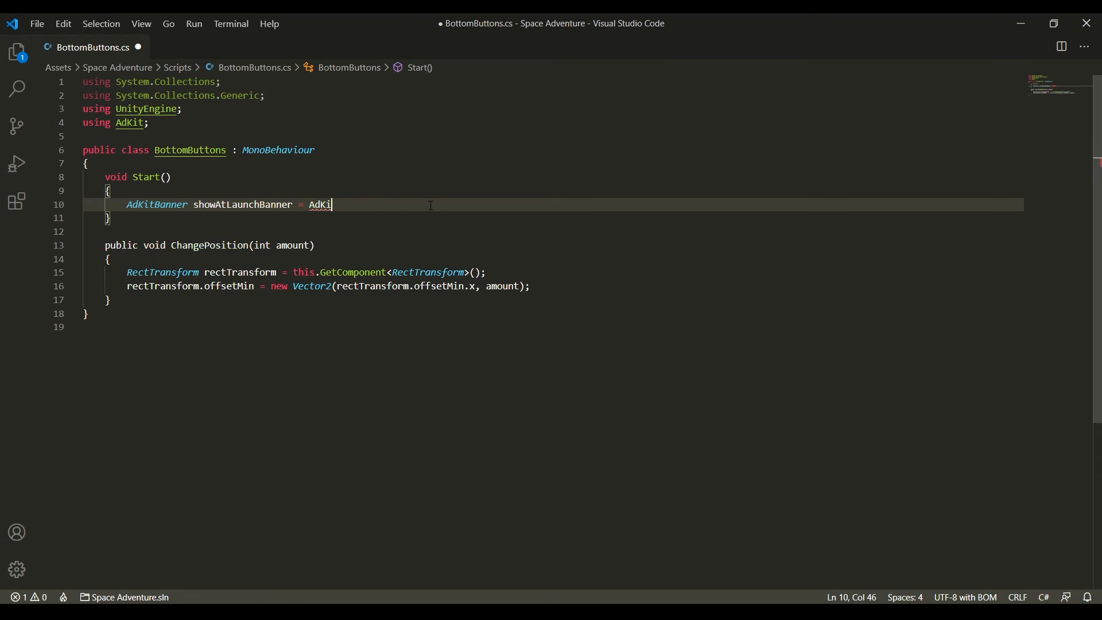
key("BackSpace")
type("AdKitGeneral.get")
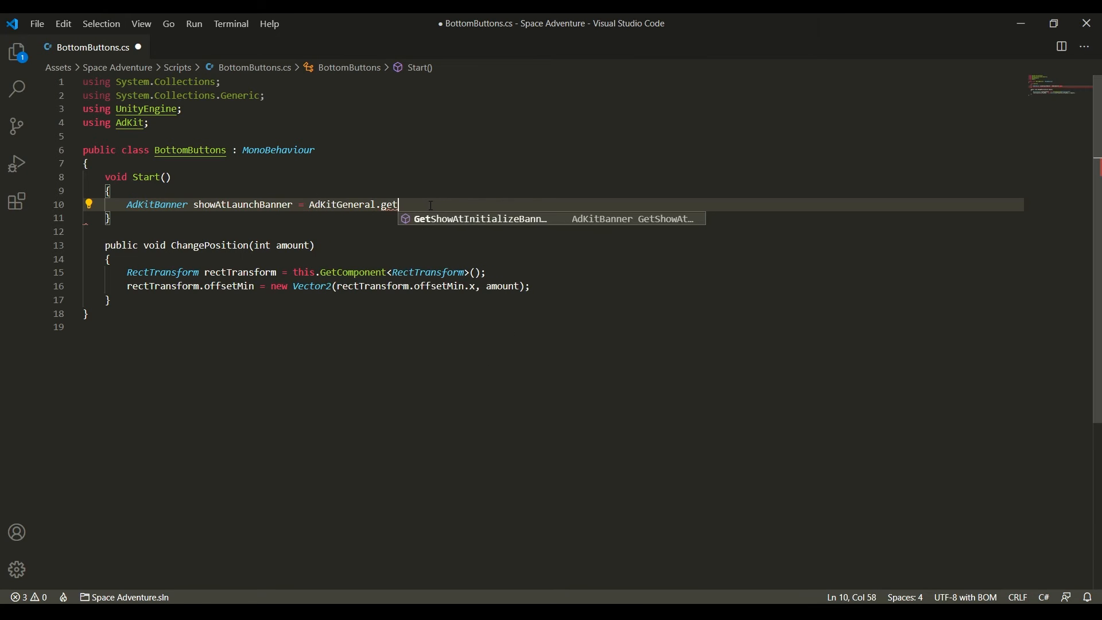
key("Tab")
type("();")
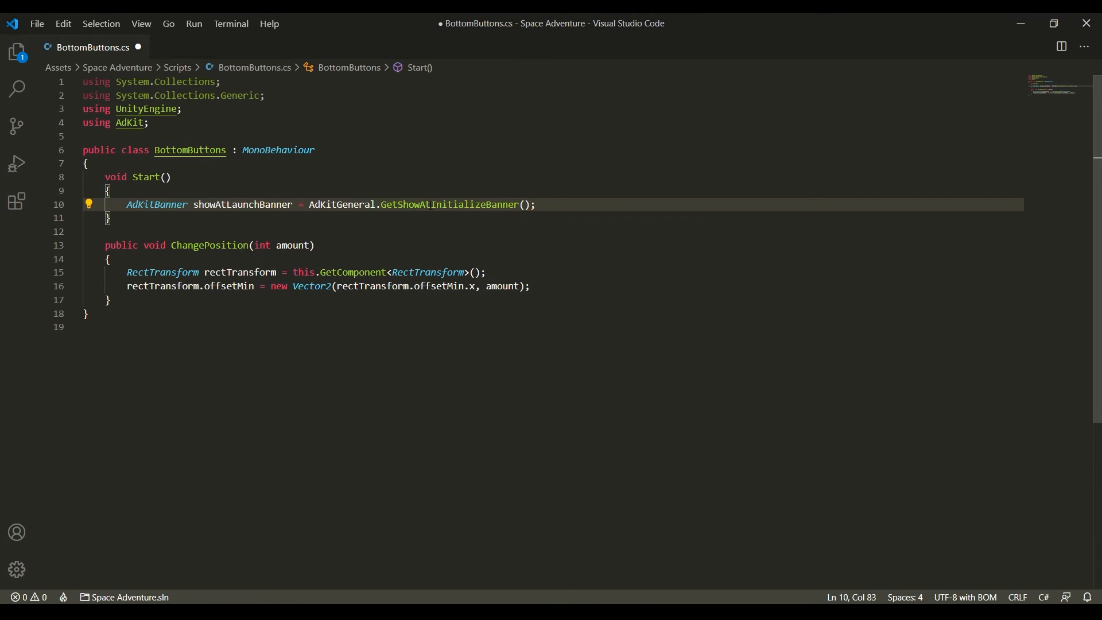
Below the declaration, add the condition if(showAtLaunchBanner != null && showAtLaunchBanner.IsShown()).
scroll(431, 206, "down", 1)
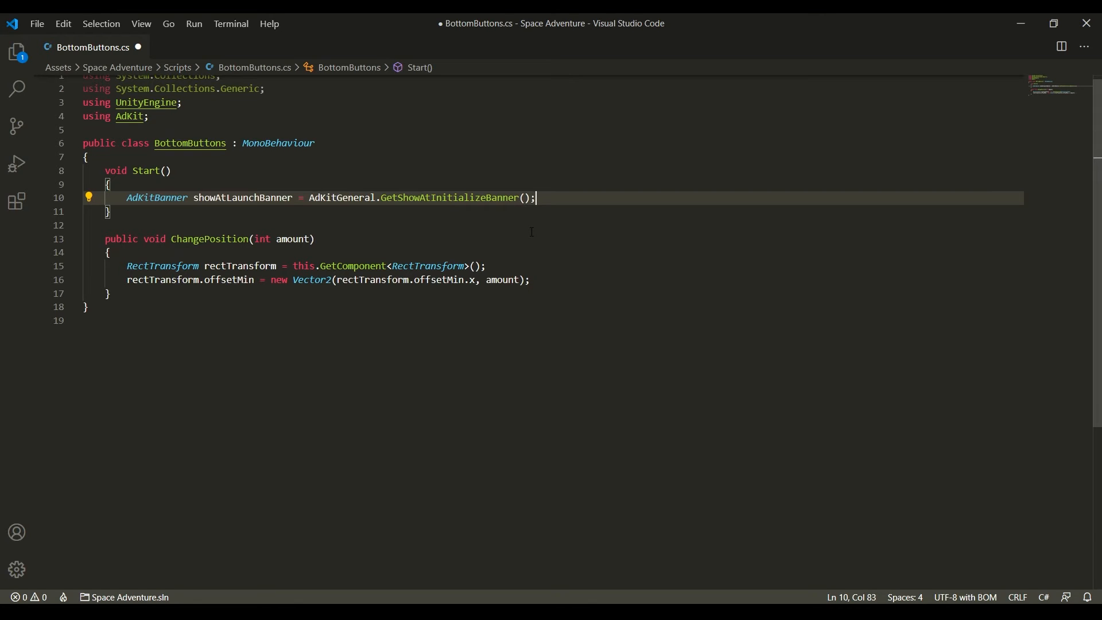
scroll(544, 206, "down", 1)
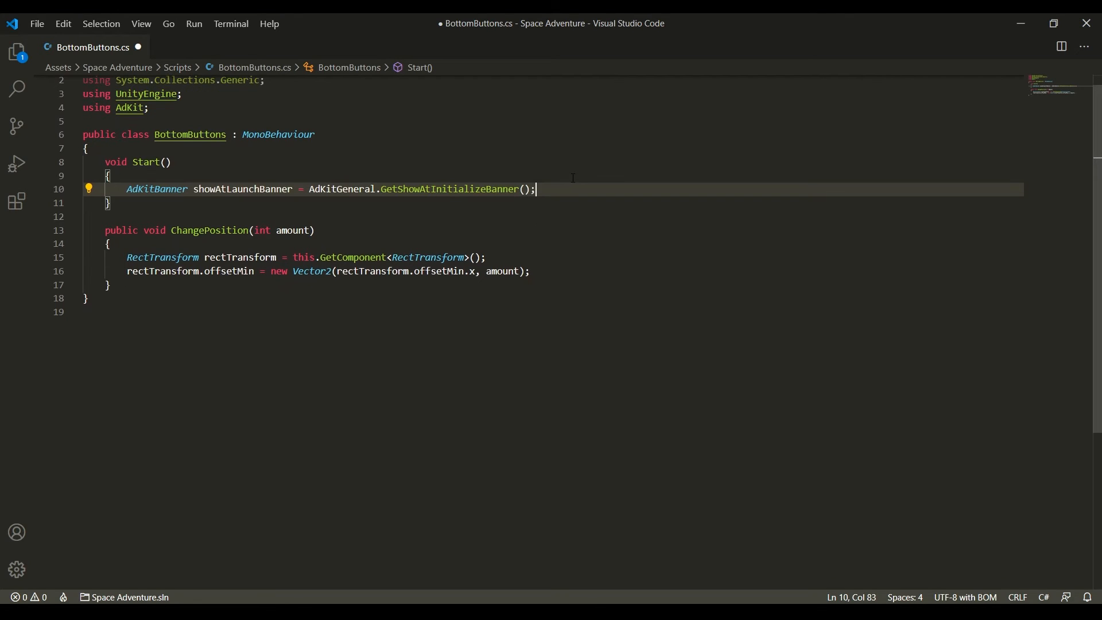
key("Return")
key("Return")
type("if(")
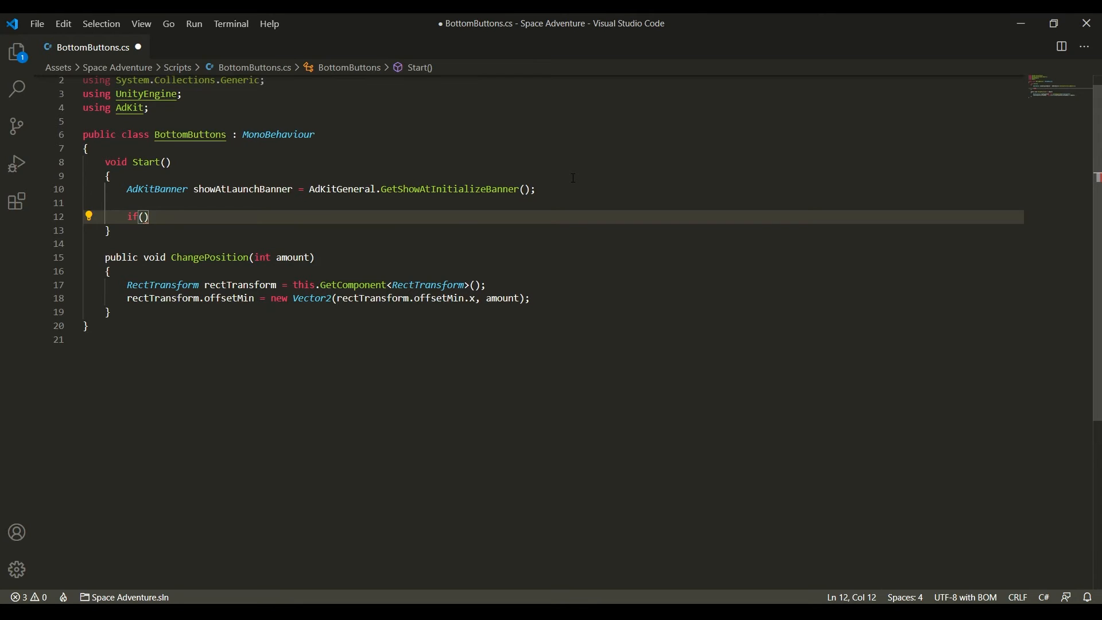
type("show")
key("Tab")
type("!= null && sh")
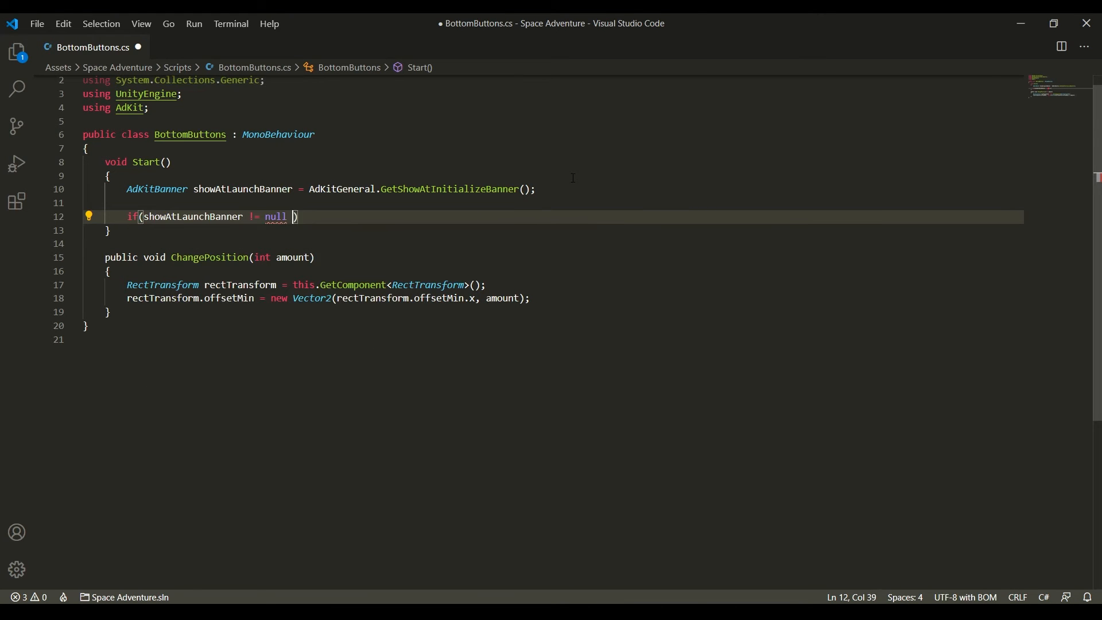
key("Tab")
type(".IsShown())")
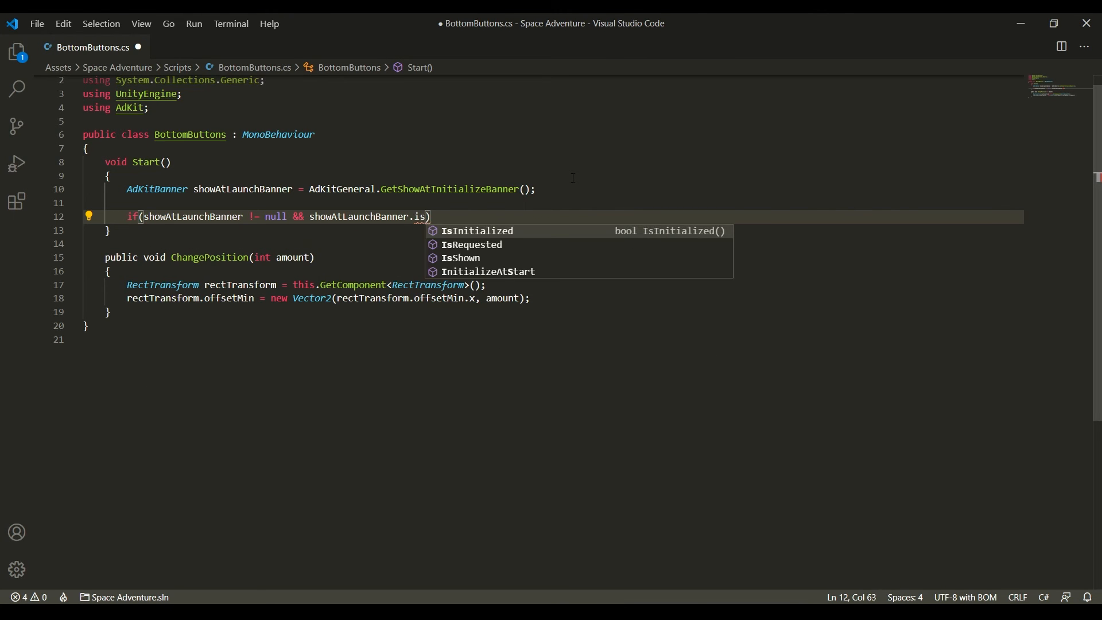
key("Return")
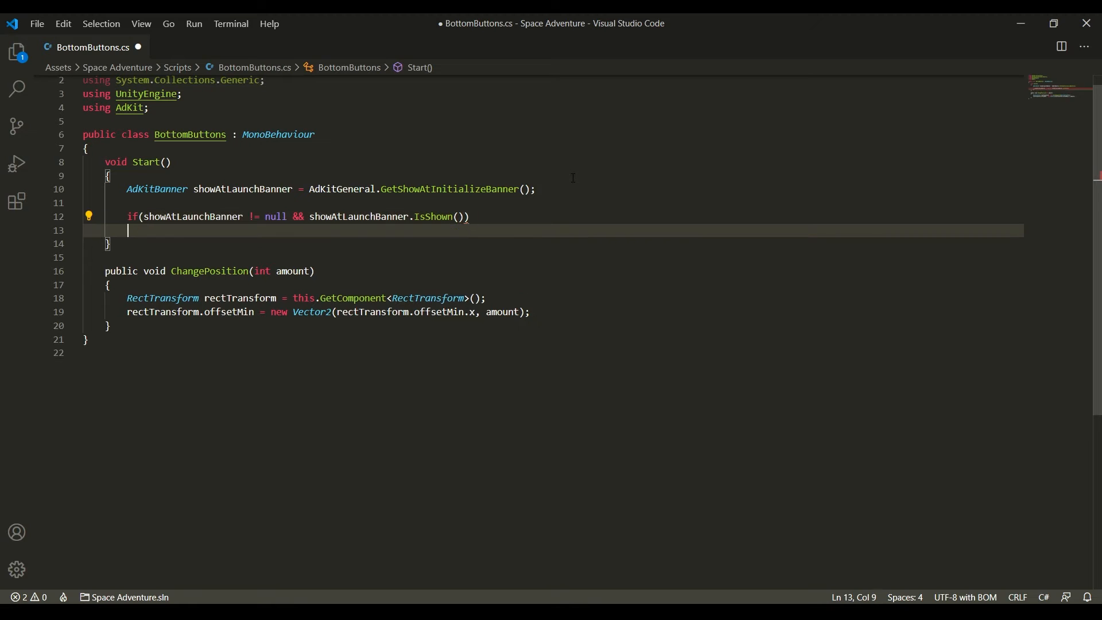
Call ChangePosition(90) in a block under the if condition and save the script.
type("{")
key("Return")
type("chan")
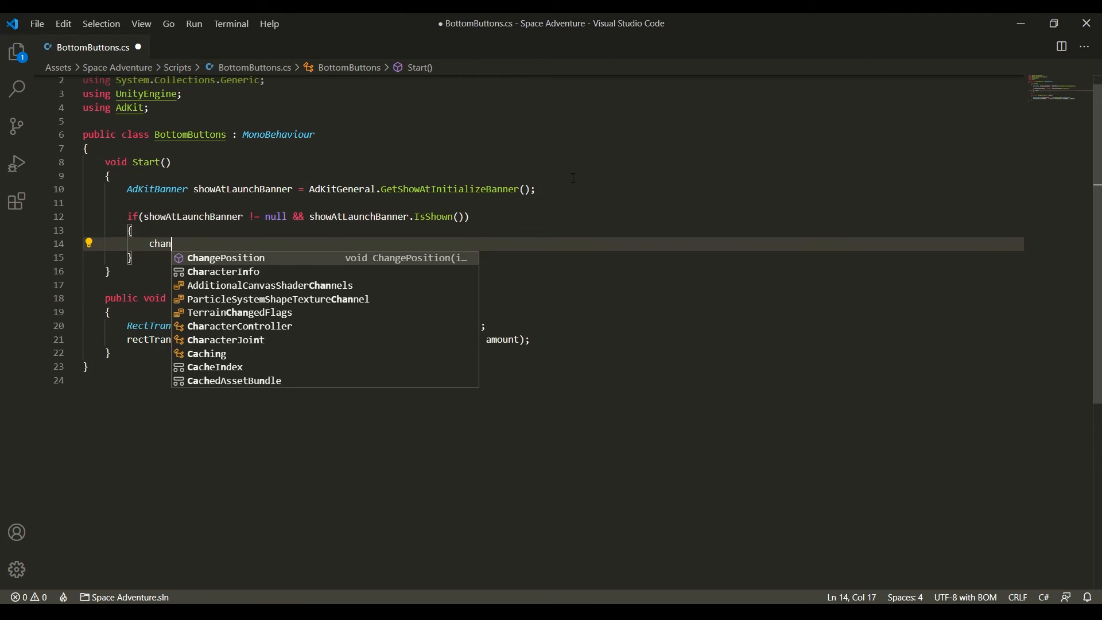
key("Tab")
type("(90);")
key("ctrl+s")
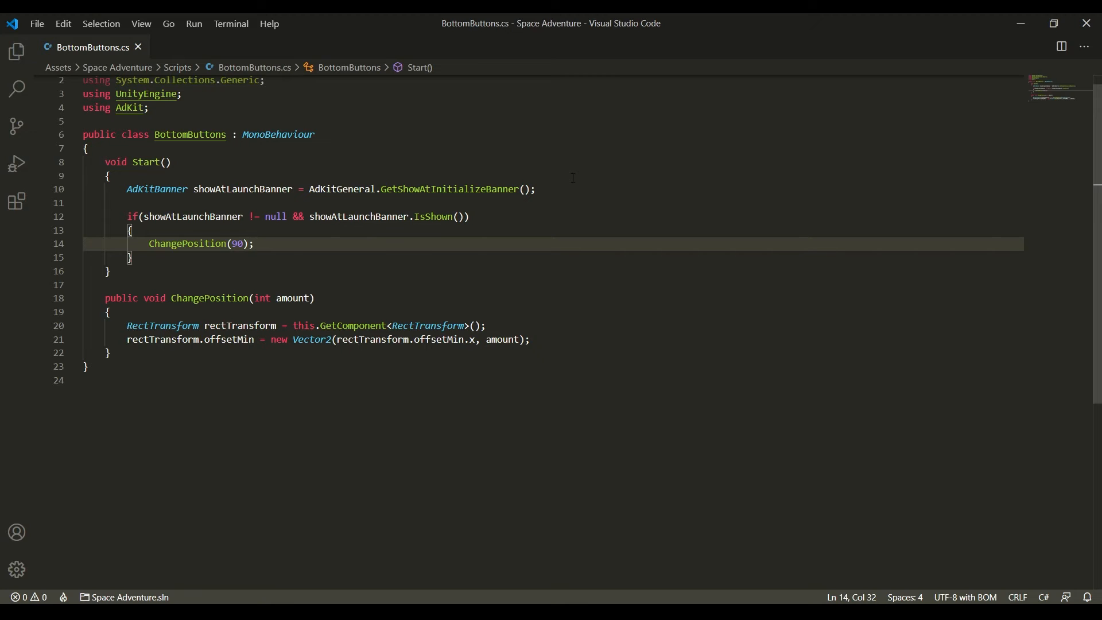
Return to Unity and open the Game scene from the Scenes folder, saving the pending Main Menu changes.
left_click(1021, 27)
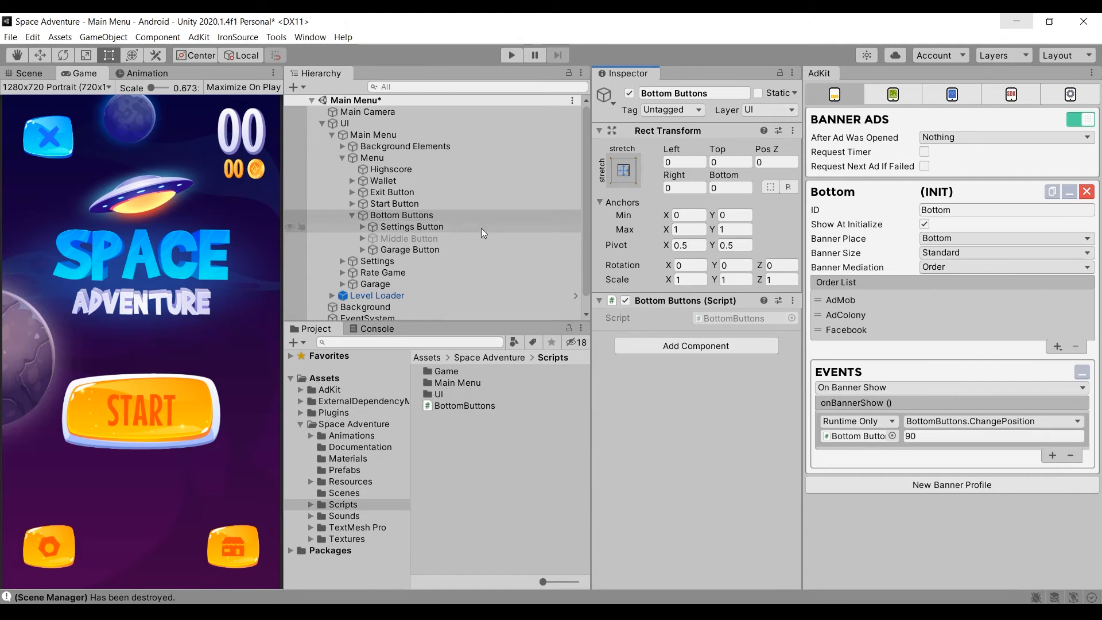
left_click(463, 212)
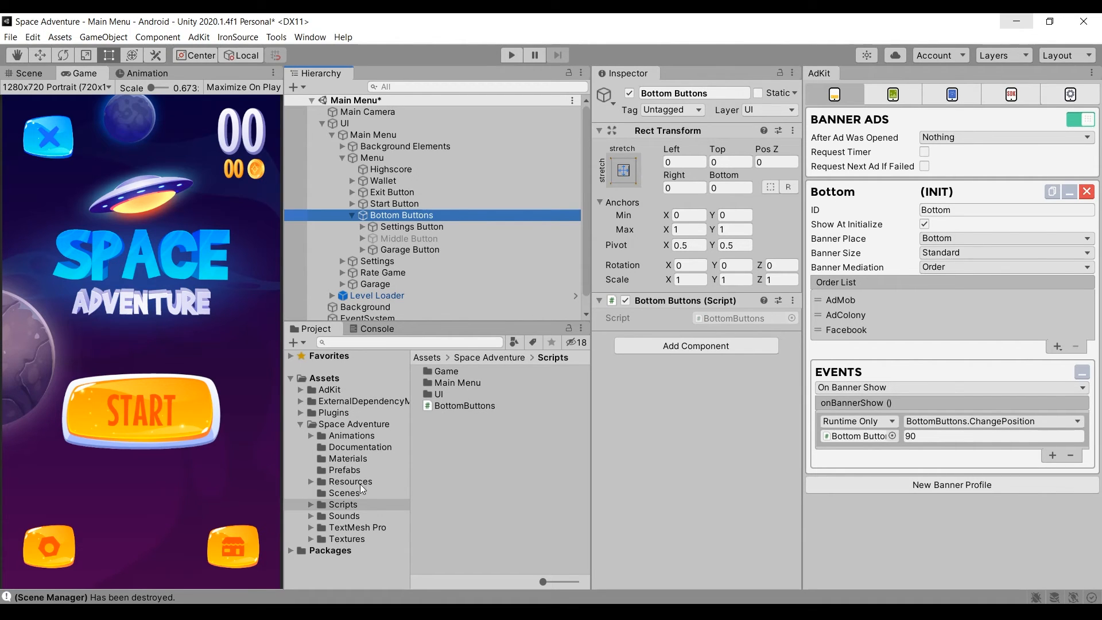
left_click(347, 492)
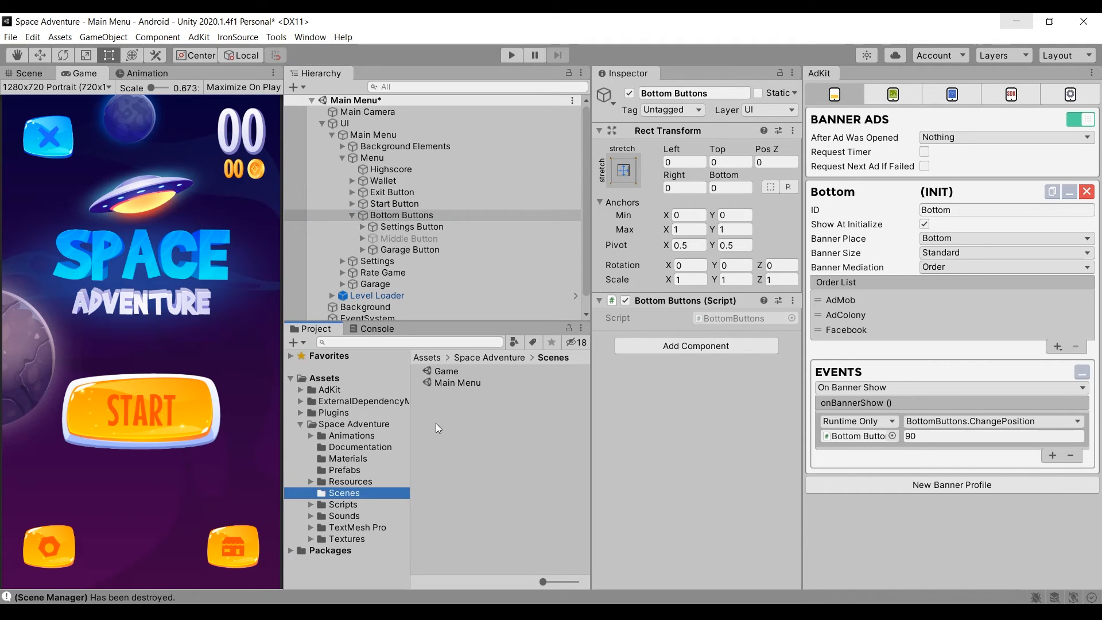
double_click(446, 370)
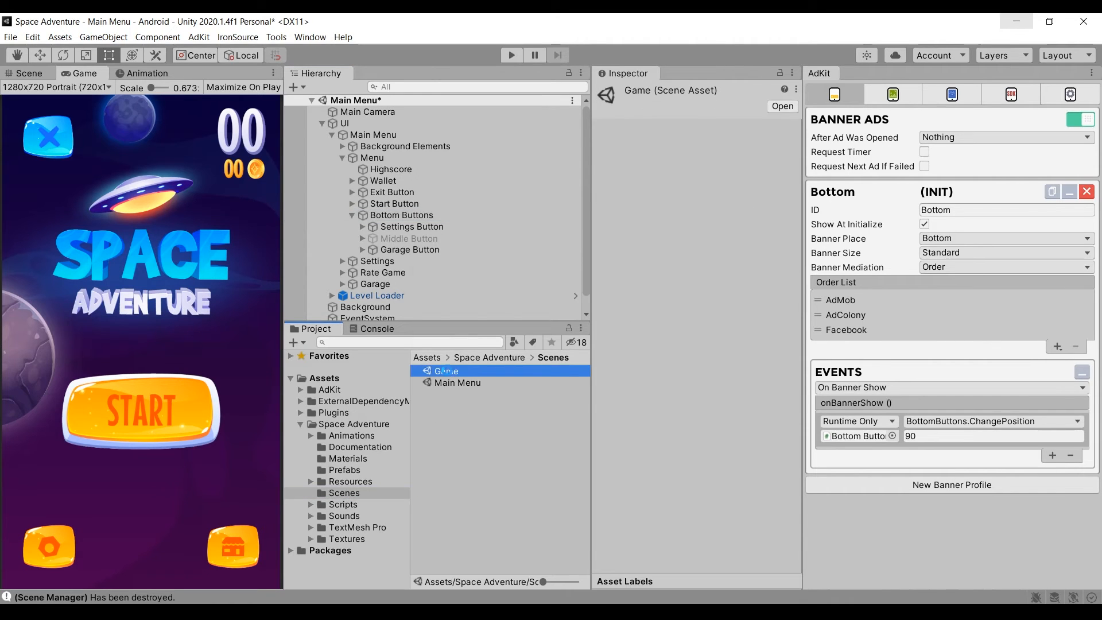
left_click(577, 345)
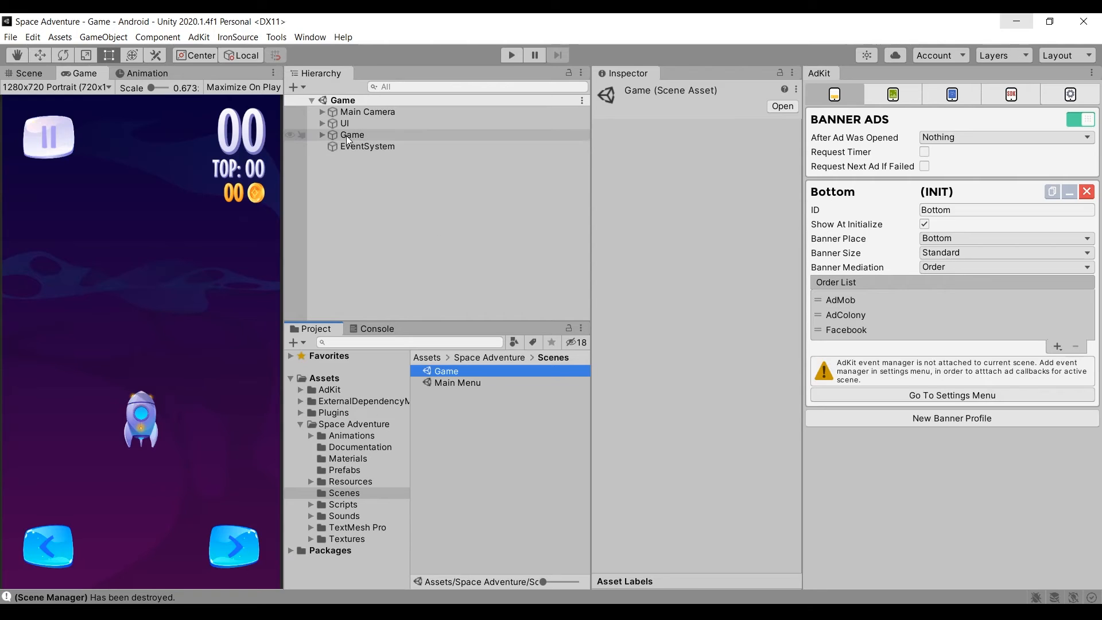
In the Game scene's hierarchy, select the Buttons object nested under UI, Game Menu and Menu.
left_click(321, 122)
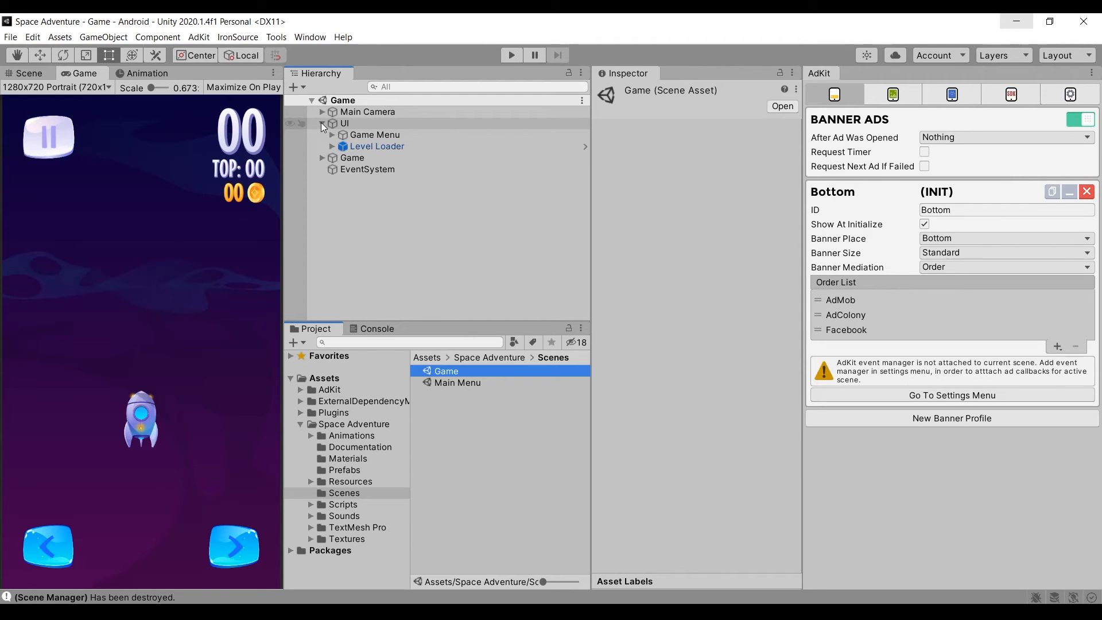
left_click(332, 135)
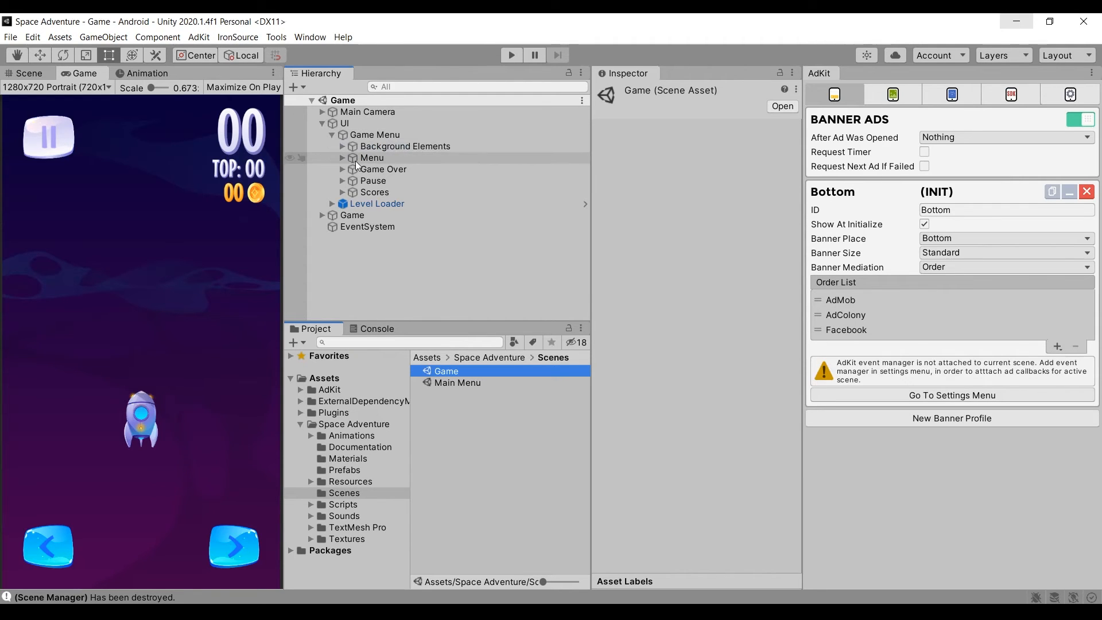
left_click(342, 155)
left_click(377, 170)
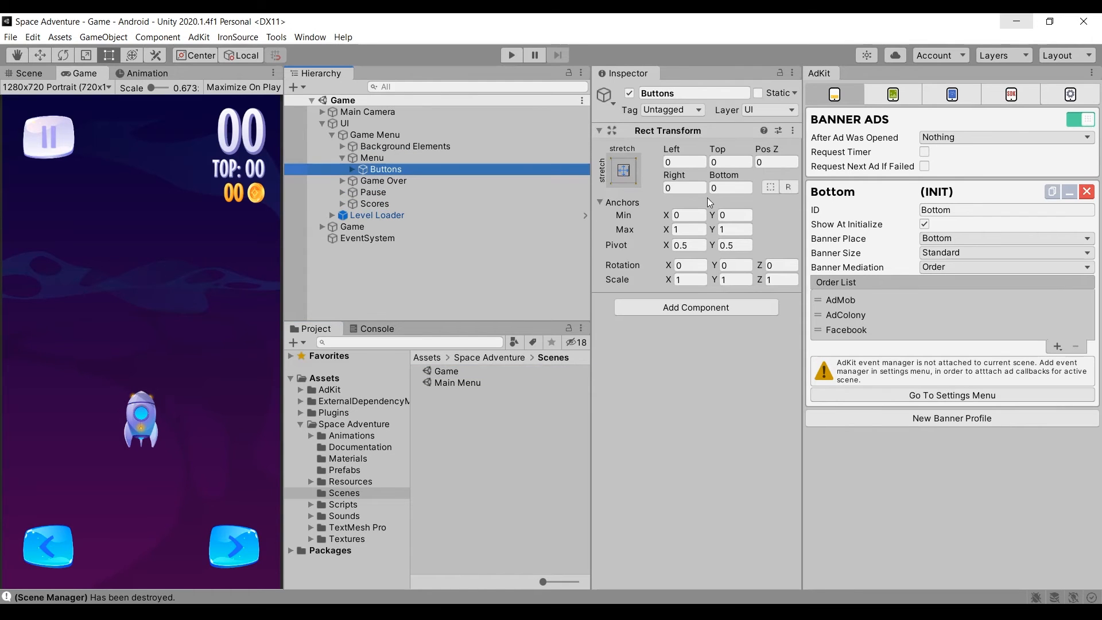
Try a Bottom offset of 90 on the Buttons object's Rect Transform, then enter 0 again.
left_click(720, 188)
type("90")
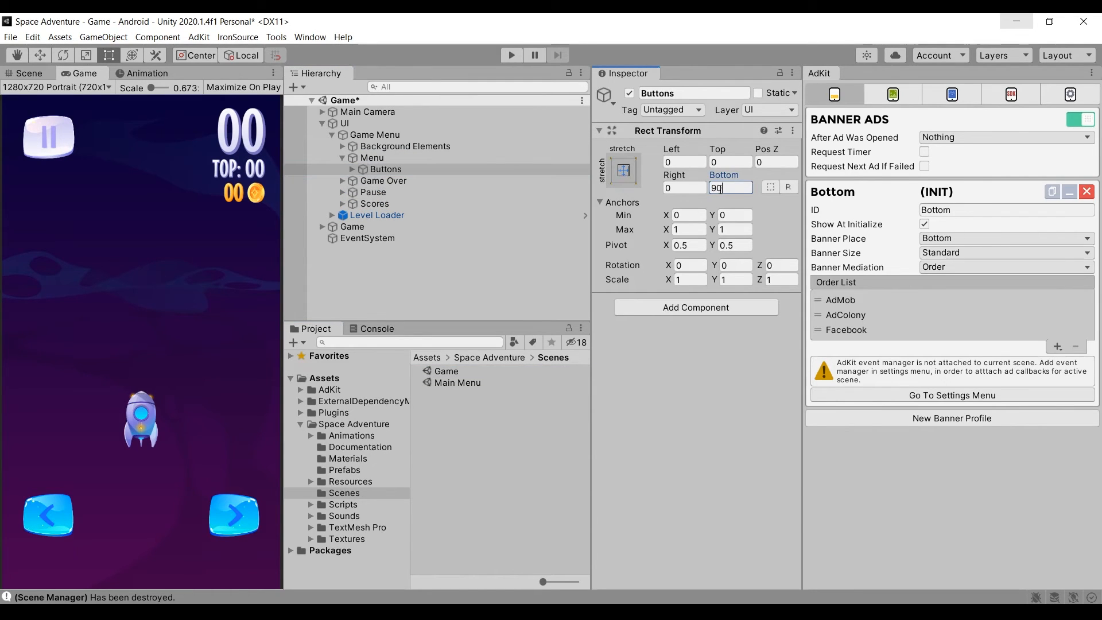
left_click_drag(691, 183, 1100, 238)
left_click(725, 190)
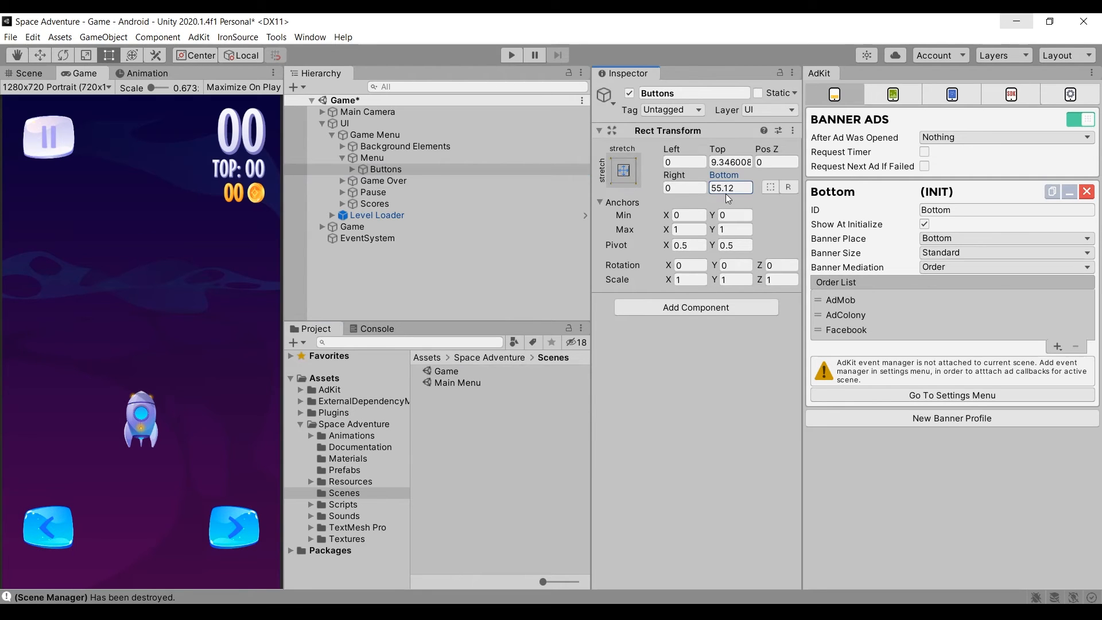
type("0")
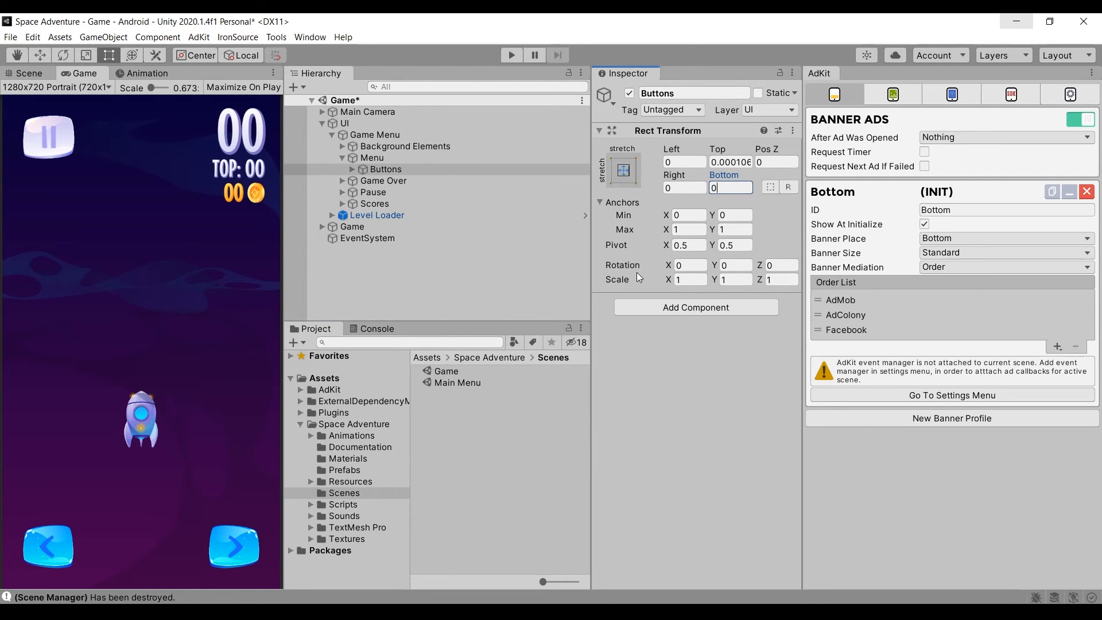
key("Return")
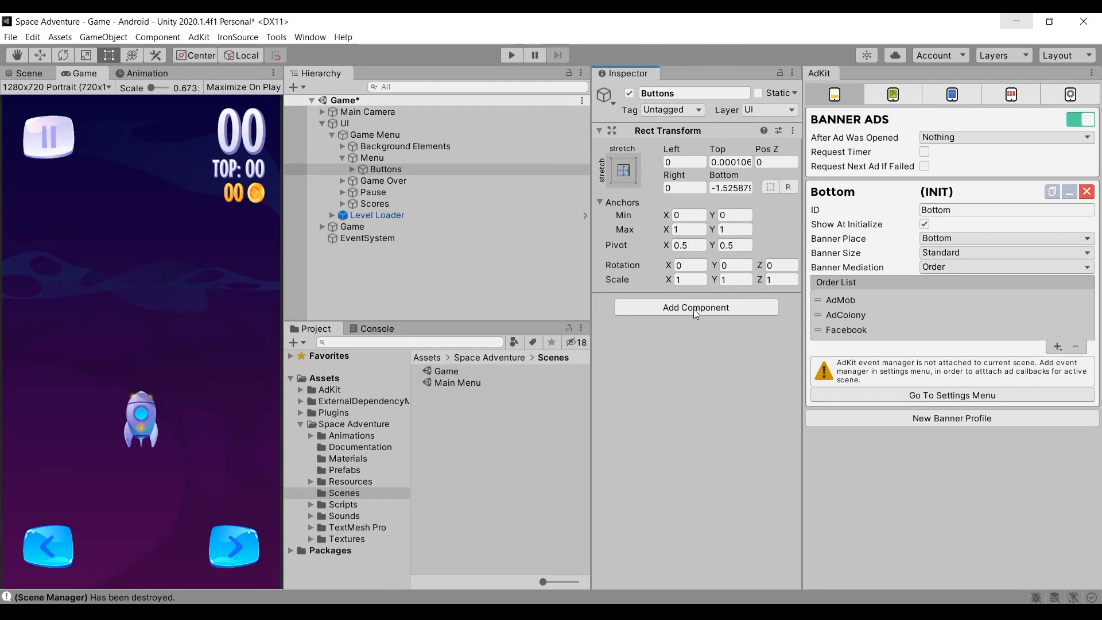
Add the Bottom Buttons script component to the Buttons object and reopen the Main Menu scene.
left_click(693, 308)
type("bottom")
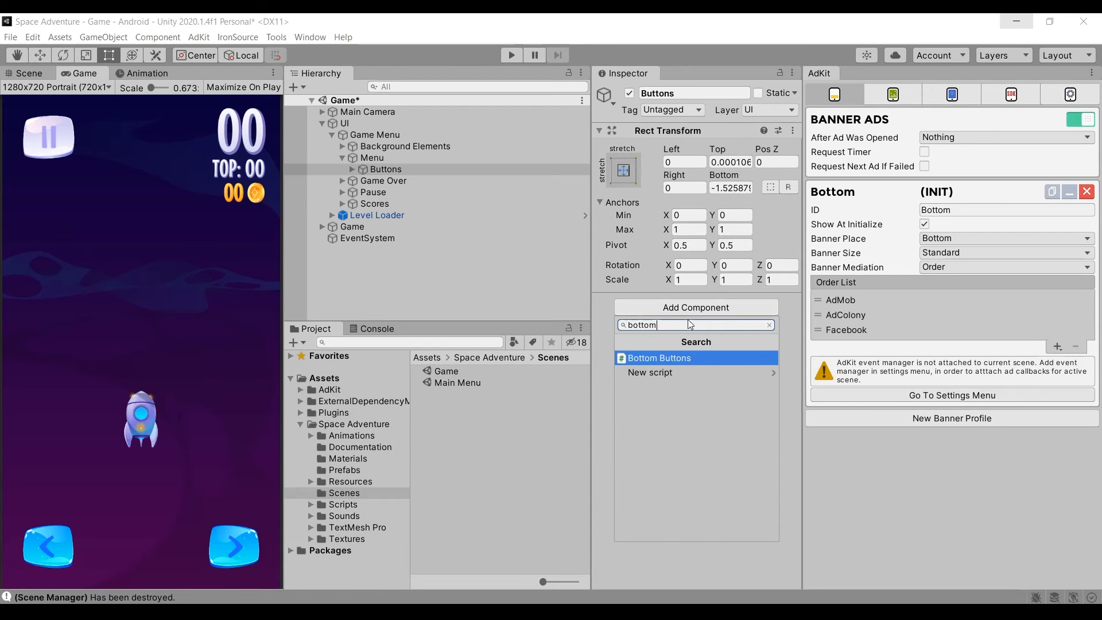
left_click(652, 357)
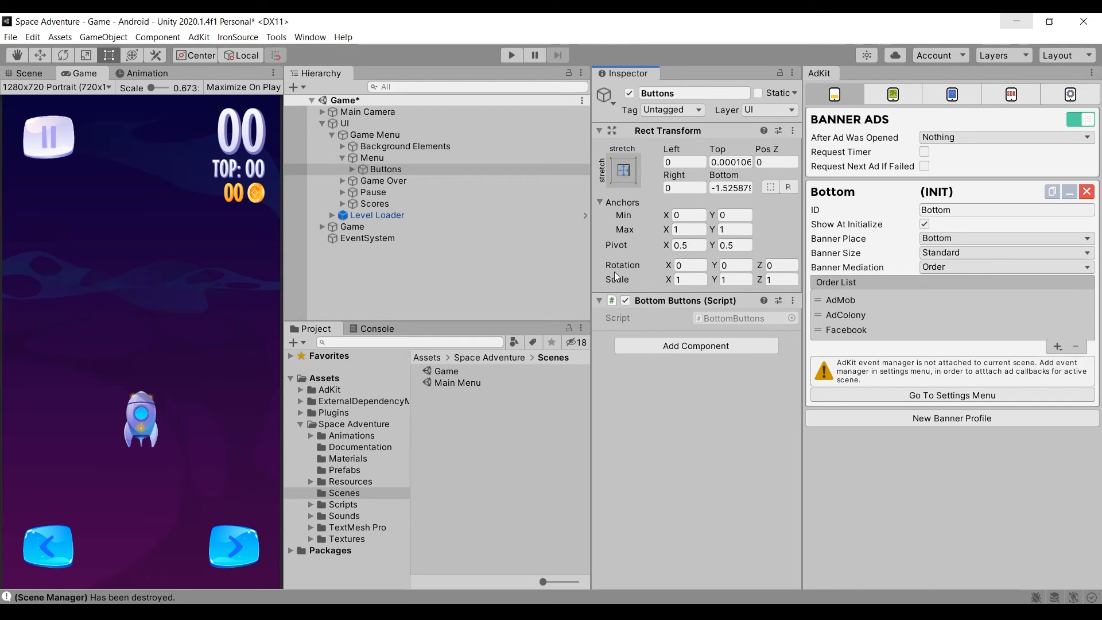
double_click(467, 385)
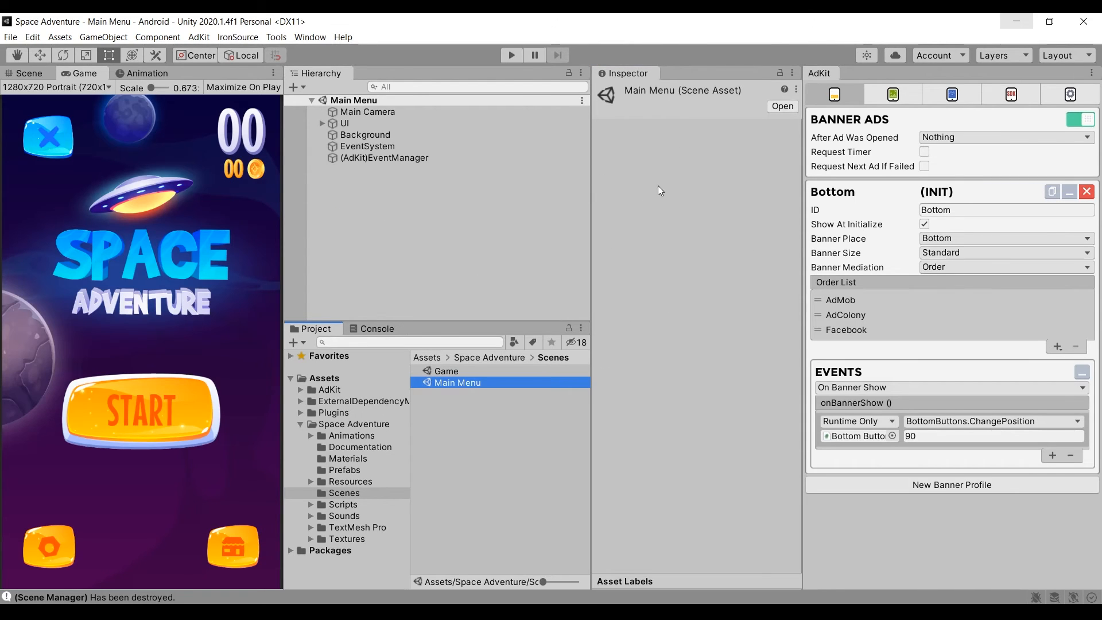
Run the game in play mode, start a round and steer the rocket with the arrow buttons above the banner.
left_click(506, 57)
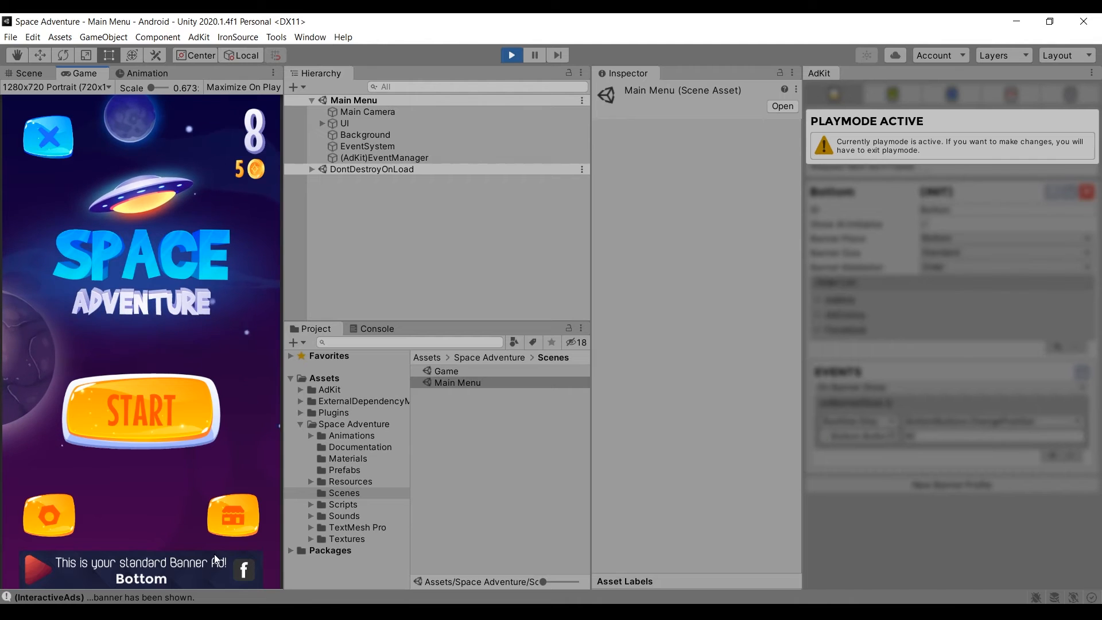
left_click(175, 419)
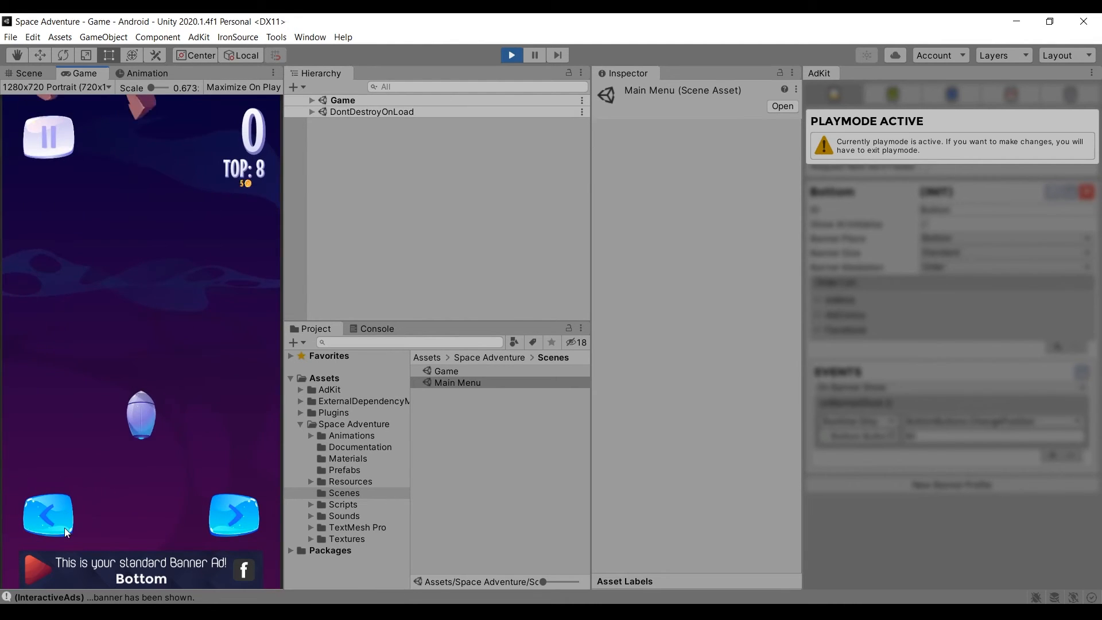
left_click(232, 518)
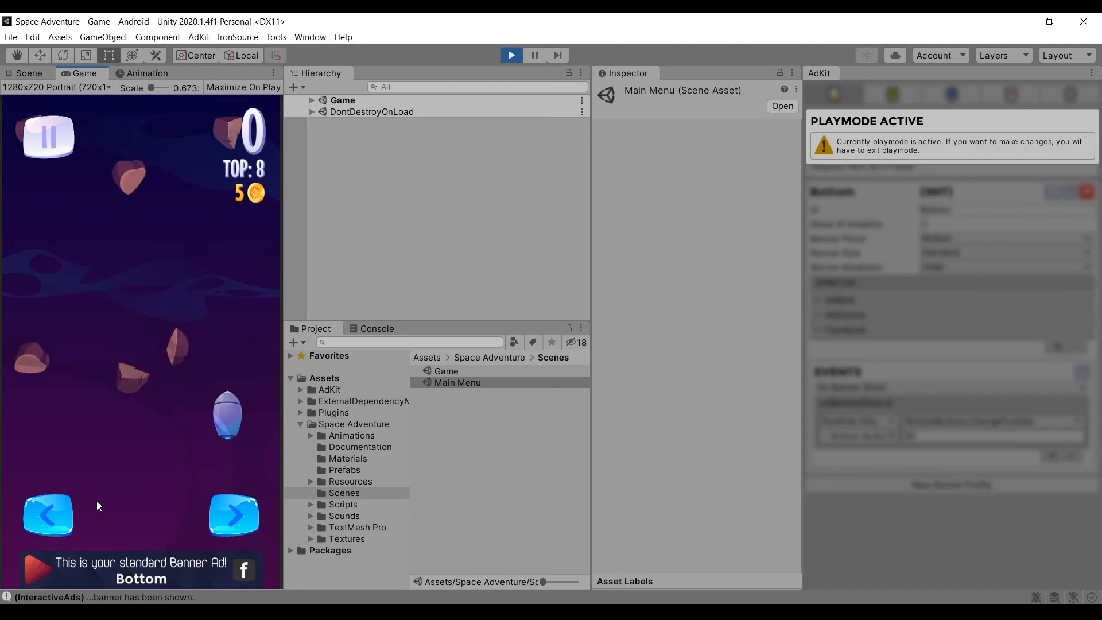
left_click(64, 510)
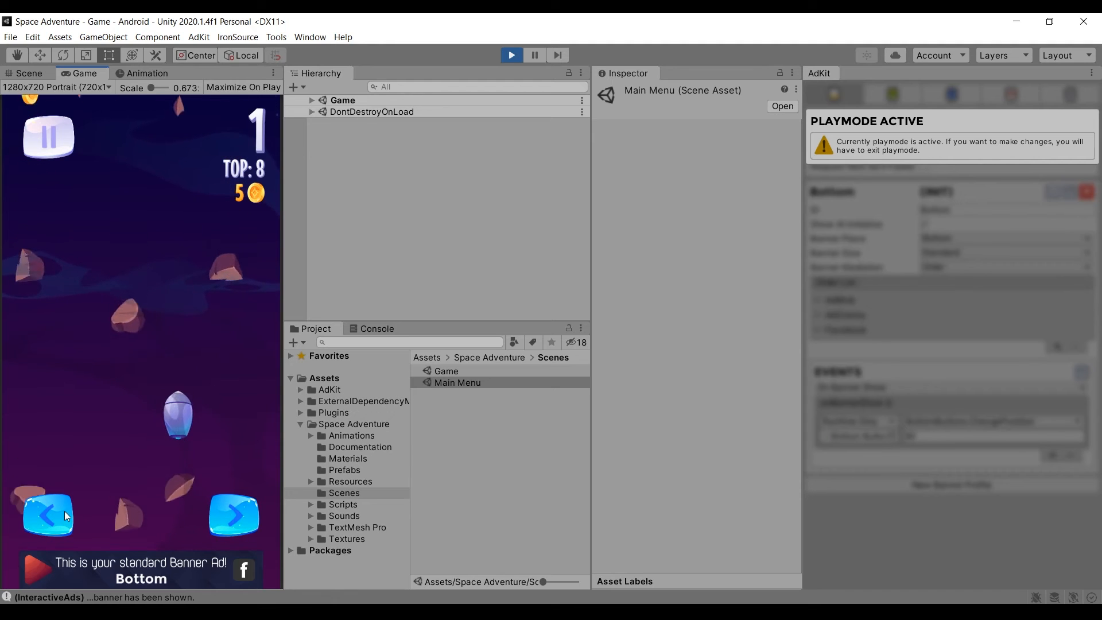
left_click(239, 530)
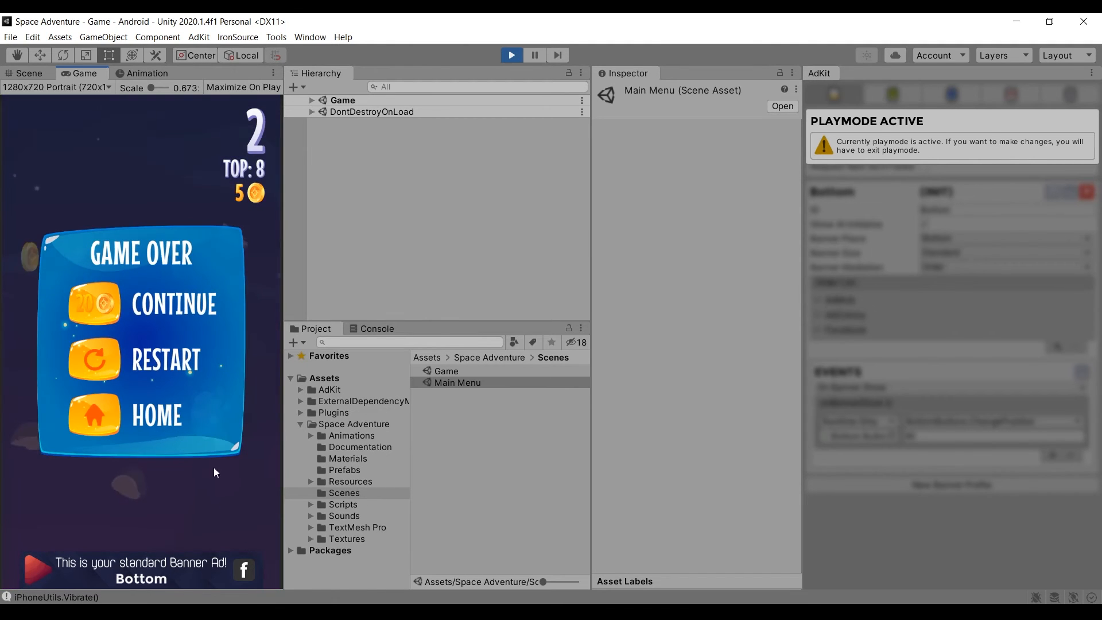
Restart the round from the Game Over dialog and steer the rocket both ways to recheck the arrow buttons.
left_click(169, 357)
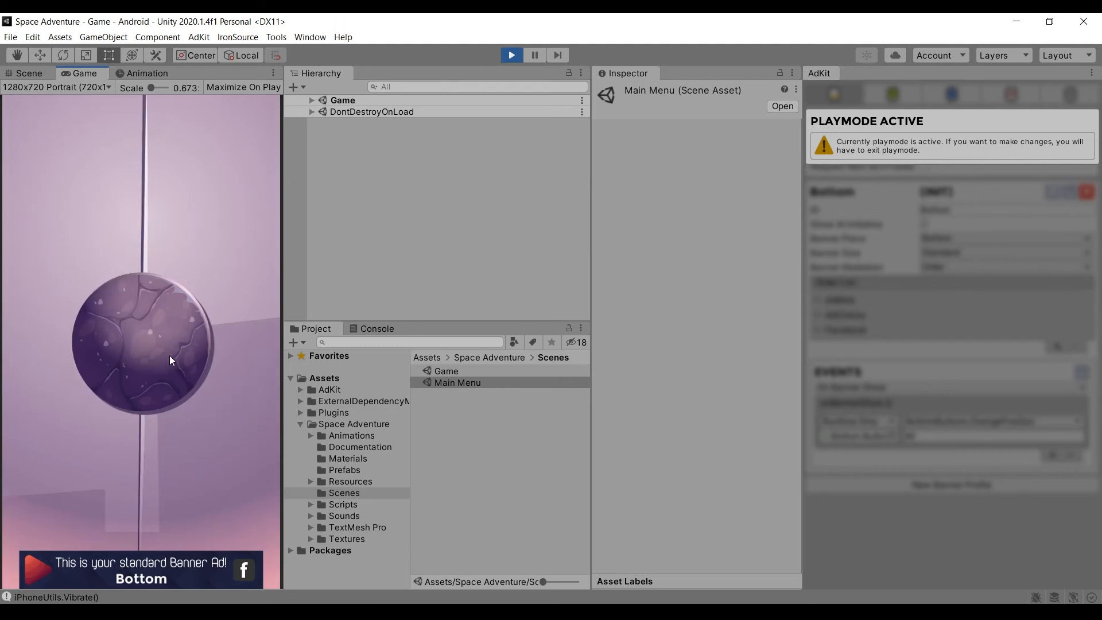
left_click(230, 501)
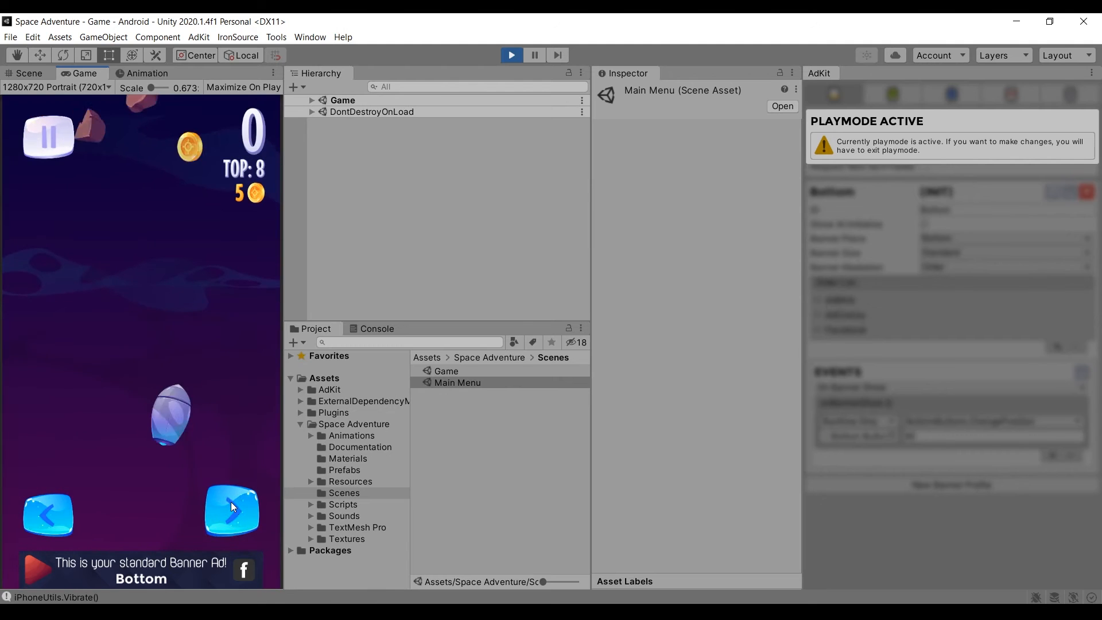
left_click(53, 508)
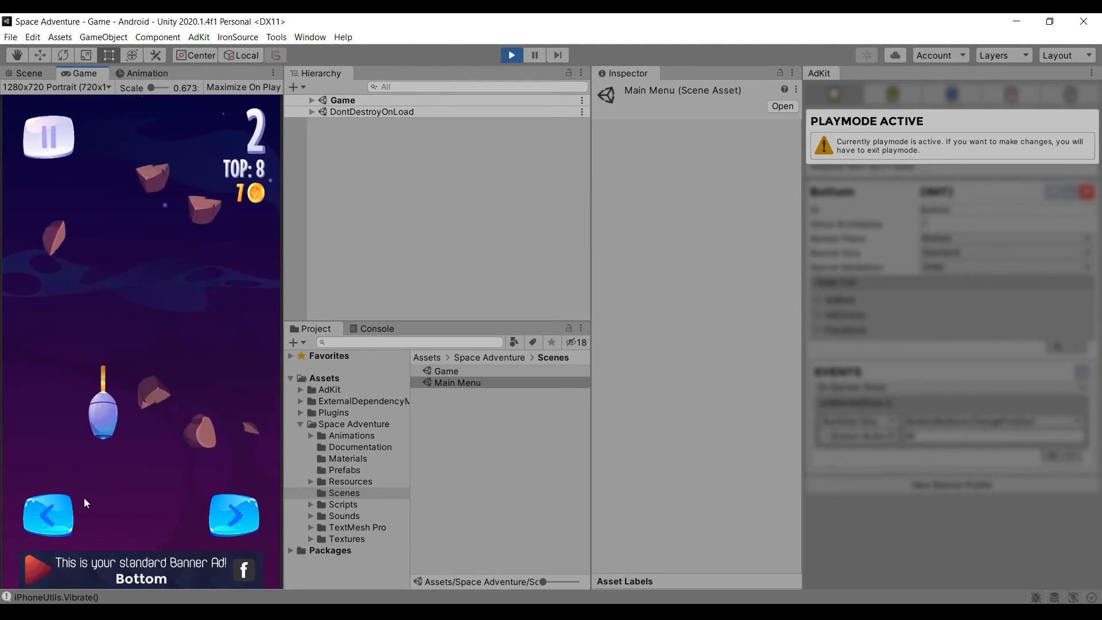
left_click(239, 512)
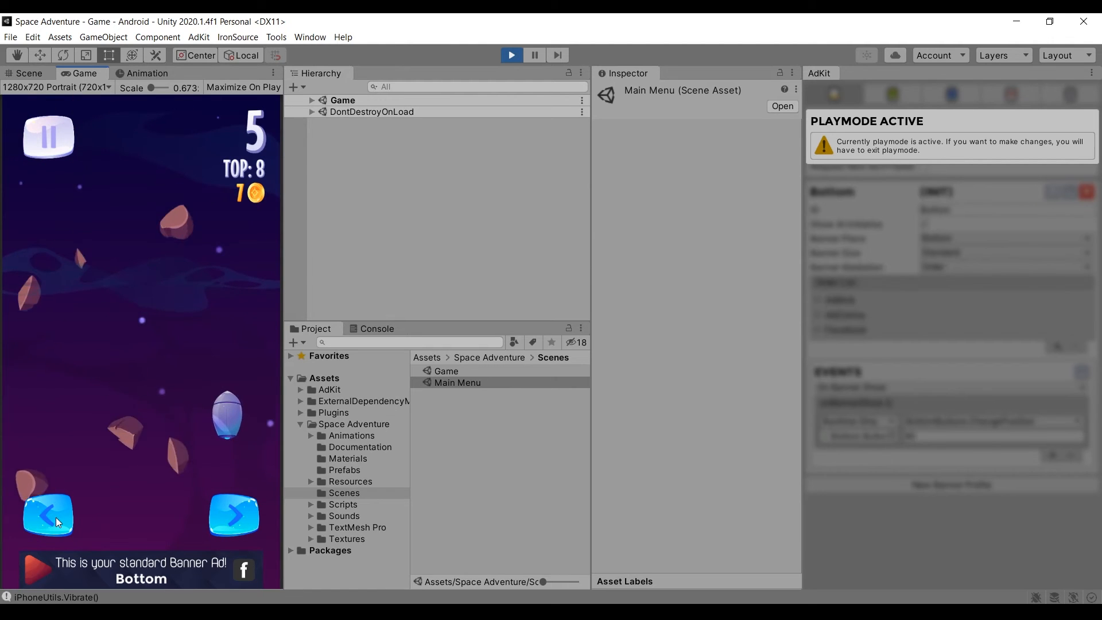
left_click(53, 511)
left_click(220, 514)
left_click(59, 505)
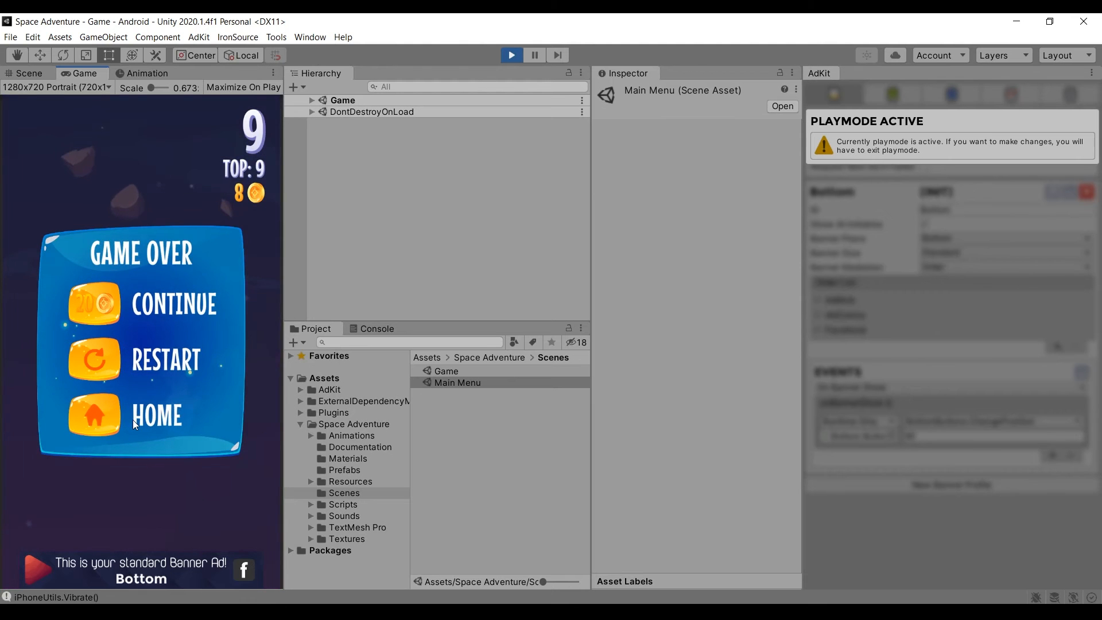
Return to the game's home screen and test opening the bottom banner ad, stopping play mode at the end.
left_click(132, 419)
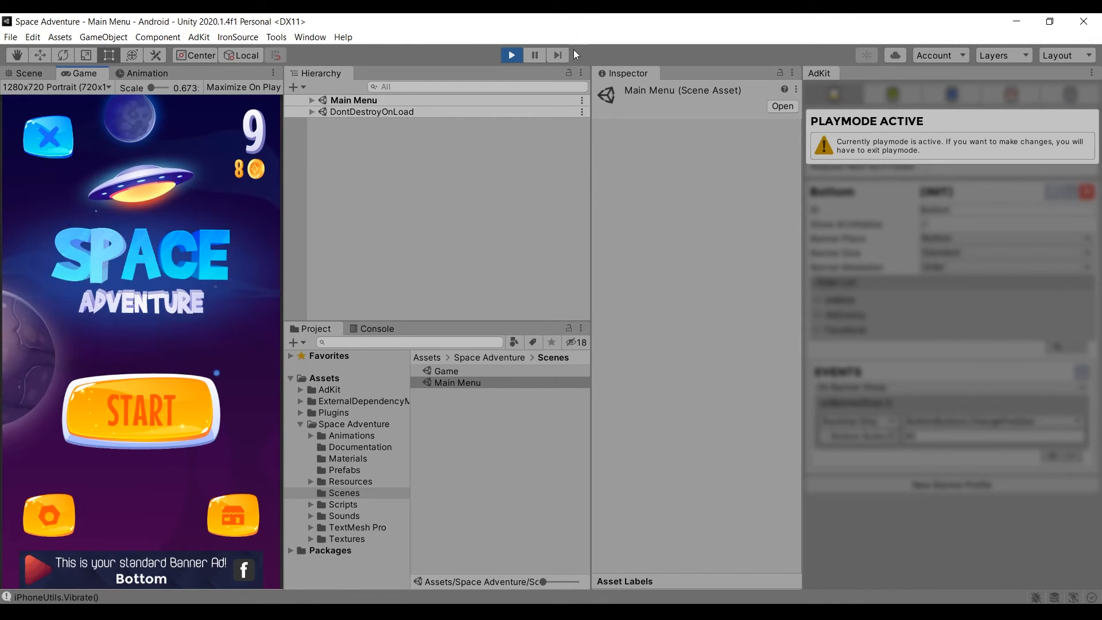
left_click(159, 555)
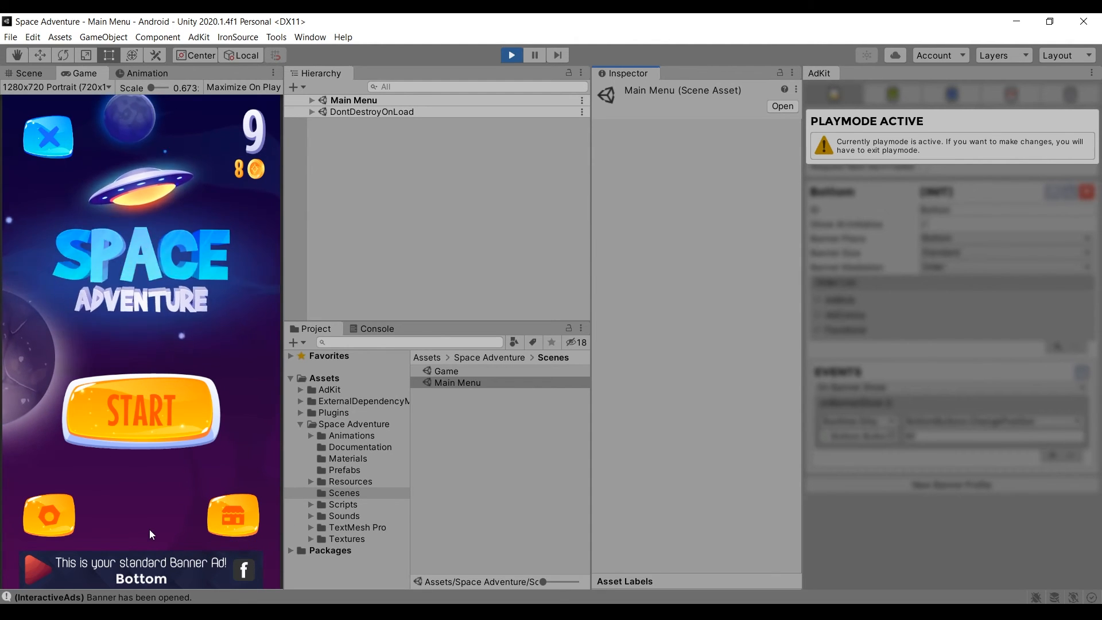
left_click(511, 55)
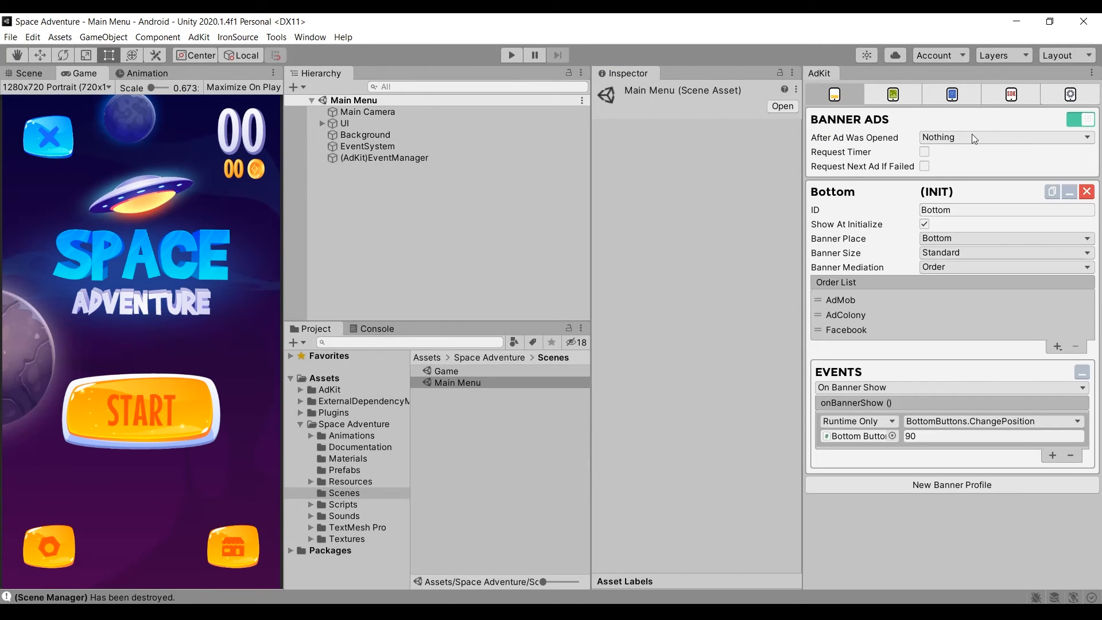
Set After Ad Was Opened to Hide for banner ads and test it by opening the banner in play mode.
left_click(971, 138)
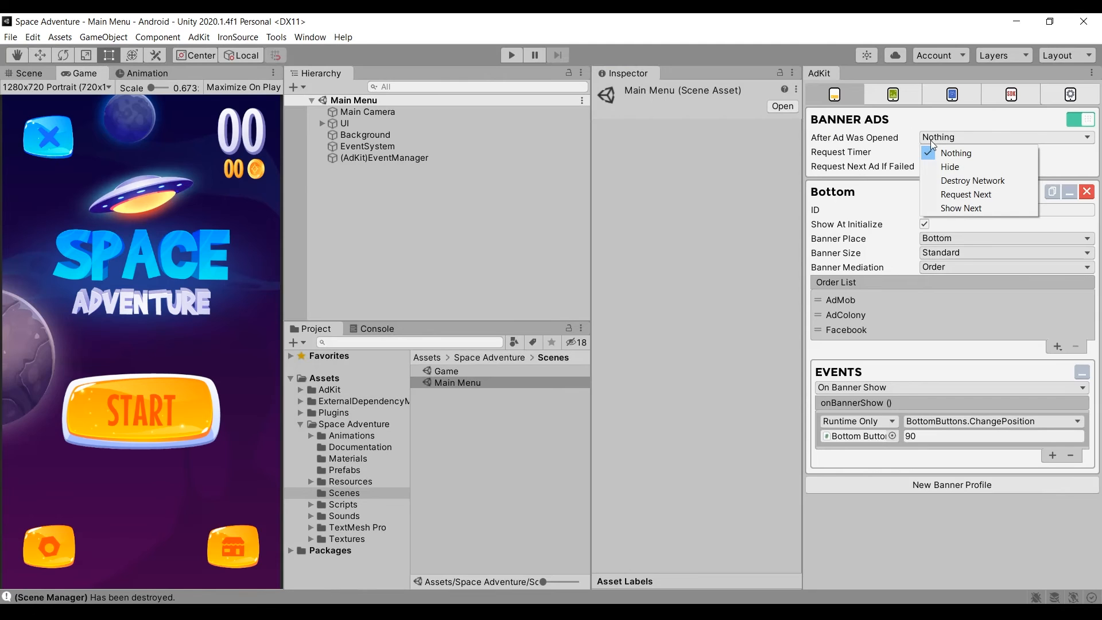
left_click(958, 165)
left_click(510, 56)
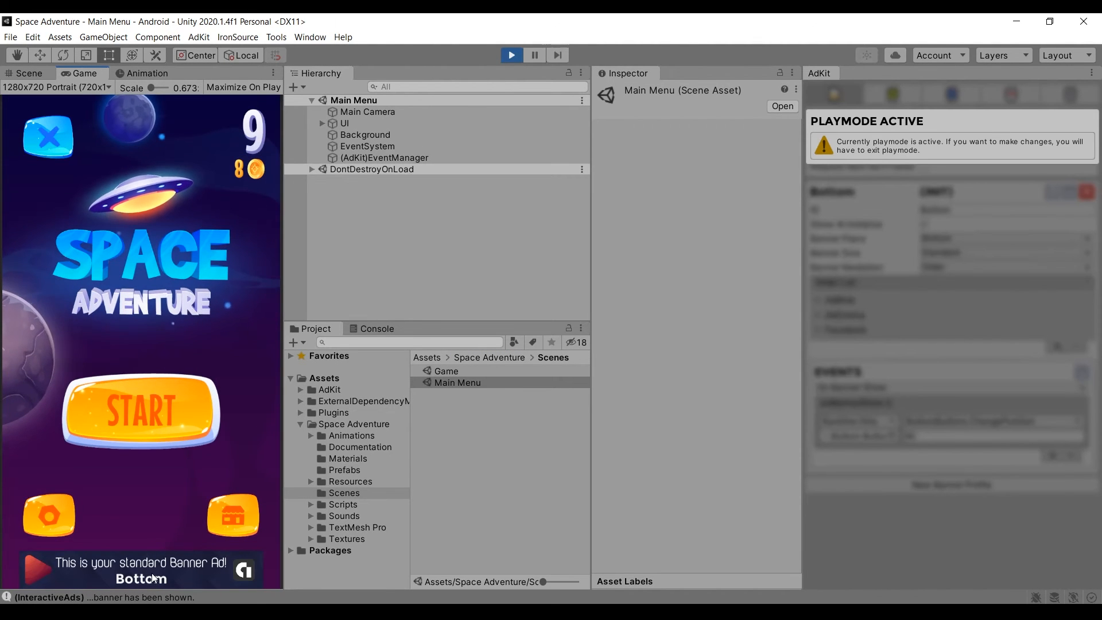
left_click(154, 574)
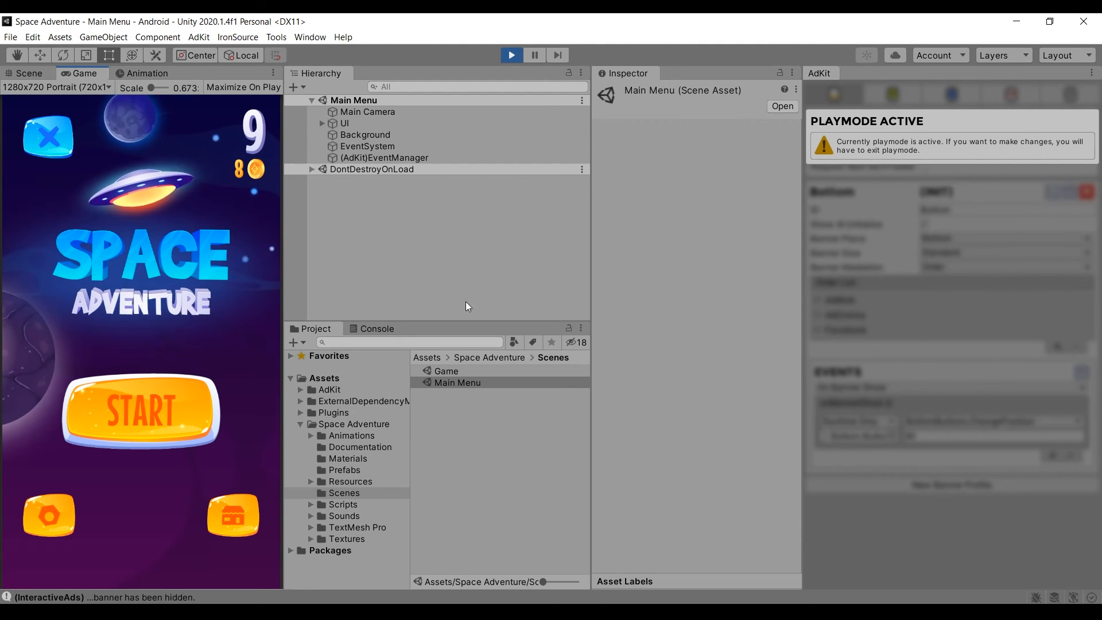
left_click(512, 55)
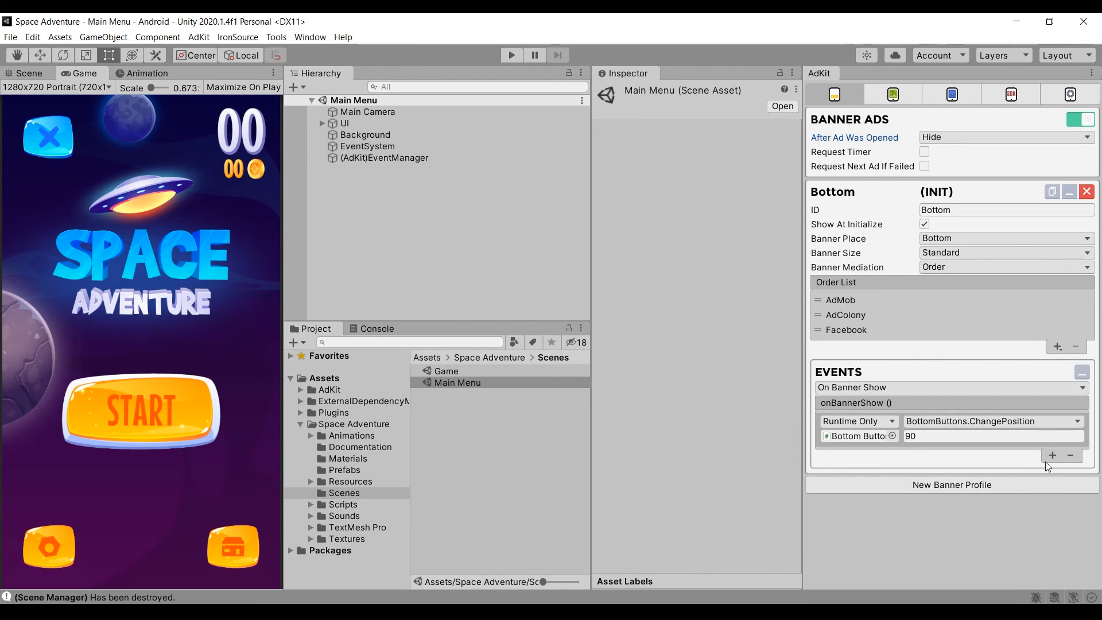
Enable the On Banner Hide event for the Bottom banner profile and add an empty callback entry to it.
left_click(983, 386)
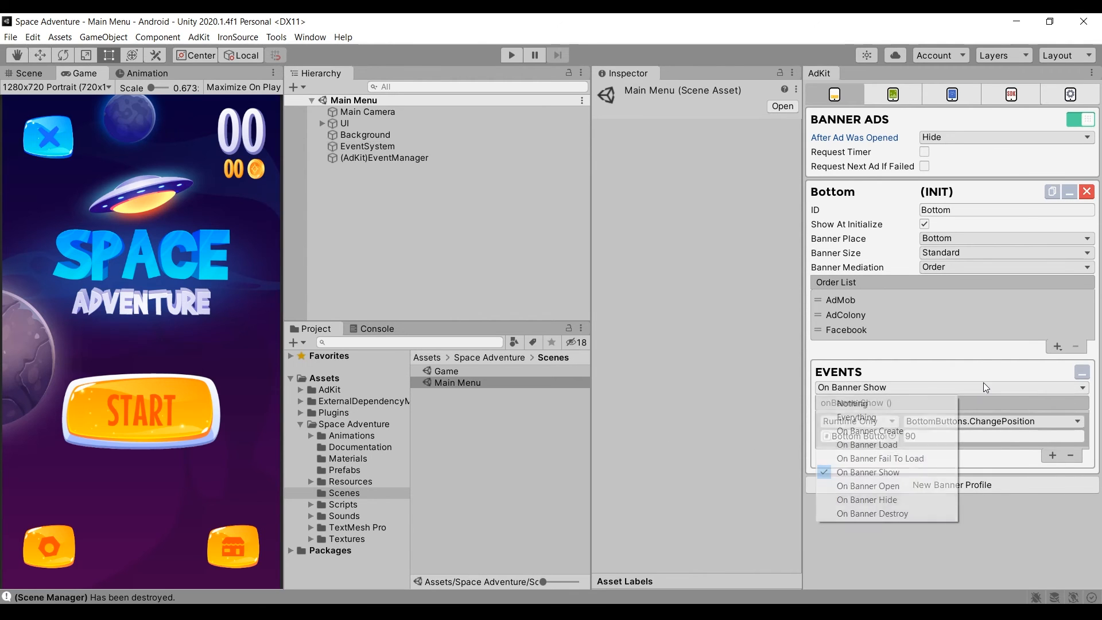
left_click(881, 499)
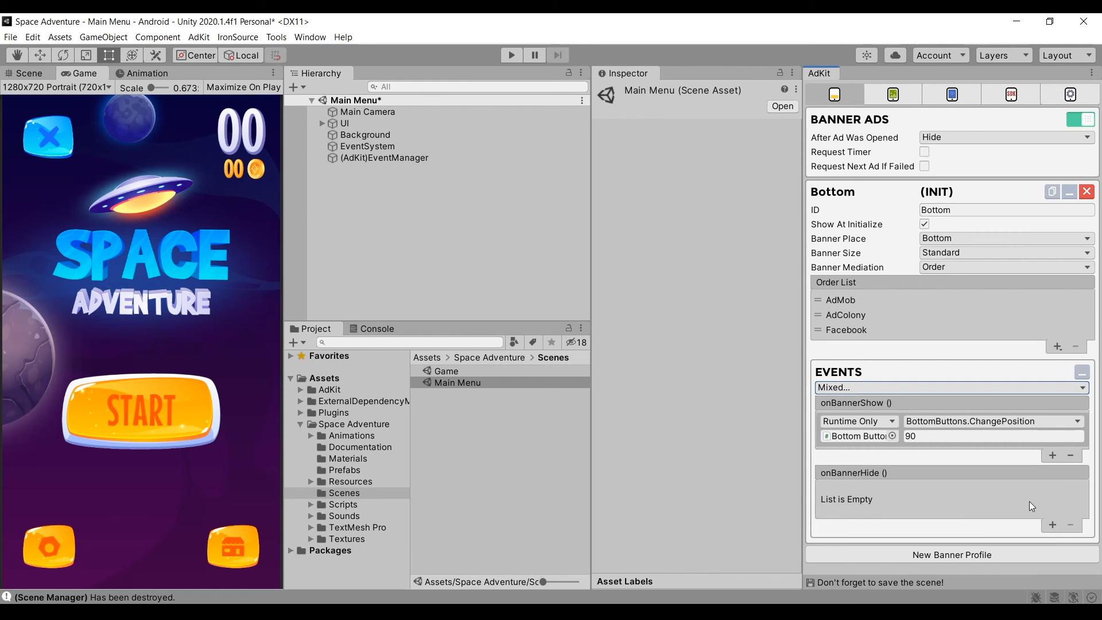
left_click(1051, 525)
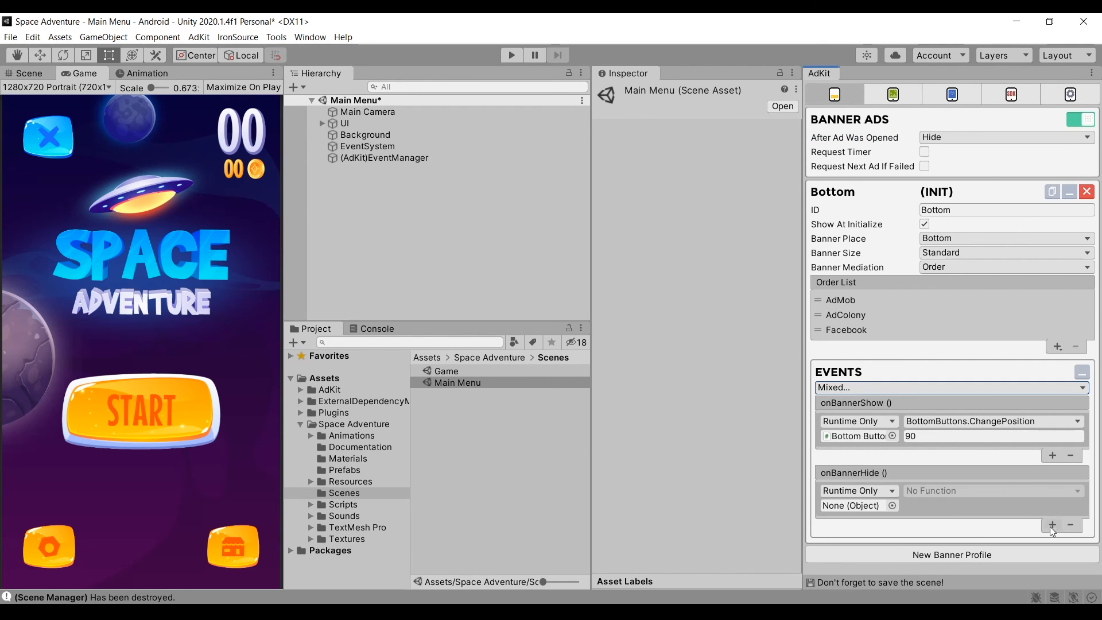
Assign the Bottom Buttons object to the onBannerHide callback and set its function to BottomButtons.ChangePosition with value 0.
left_click(322, 124)
left_click(347, 157)
left_click(342, 157)
left_click(393, 215)
left_click_drag(393, 215, 856, 506)
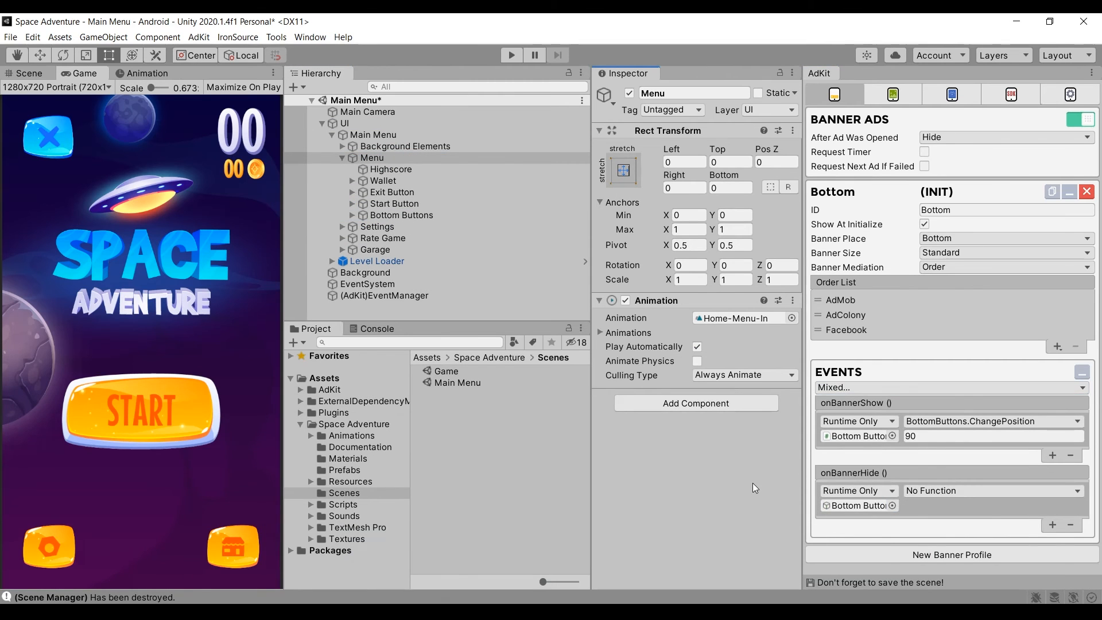
left_click(978, 491)
mouse_move(947, 552)
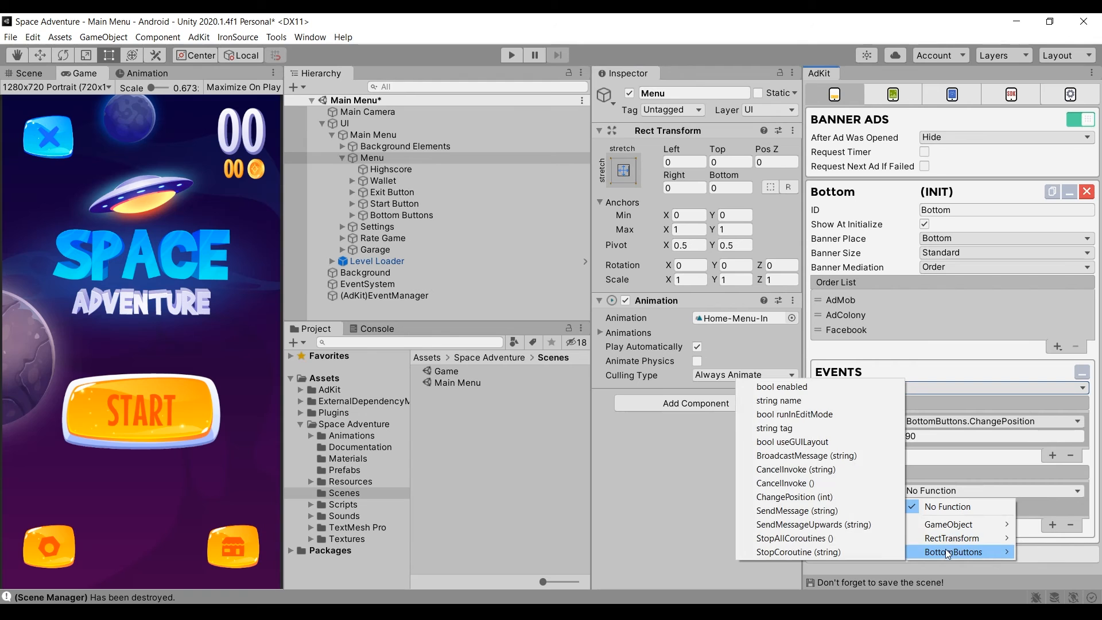
left_click(819, 496)
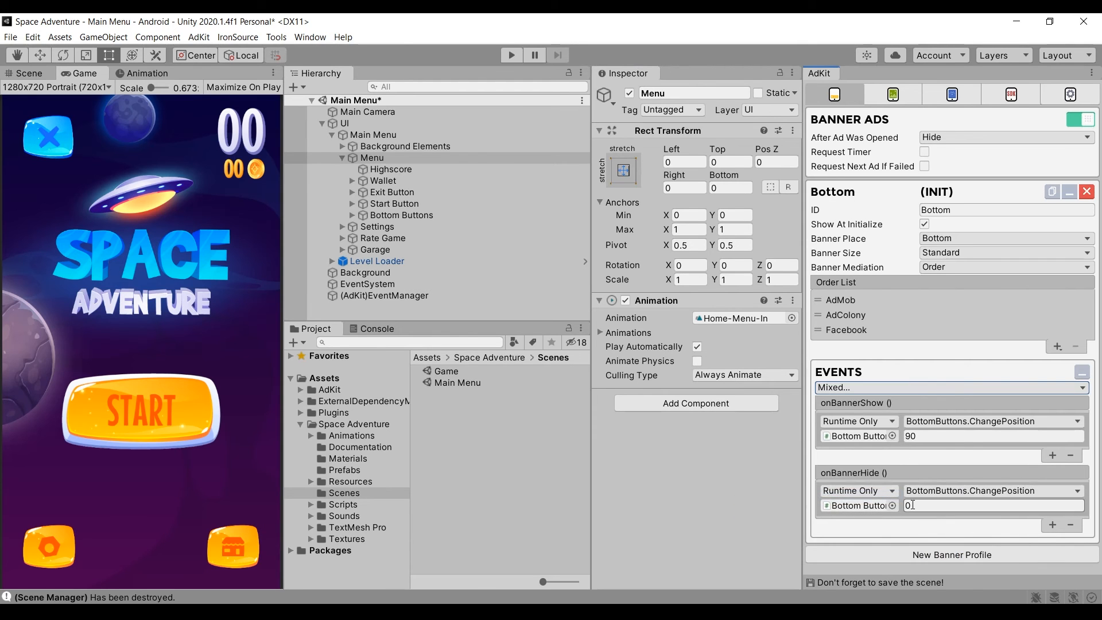
Test opening the bottom banner in play mode on the main menu and in a paused game round, stopping play mode at the end.
left_click(511, 54)
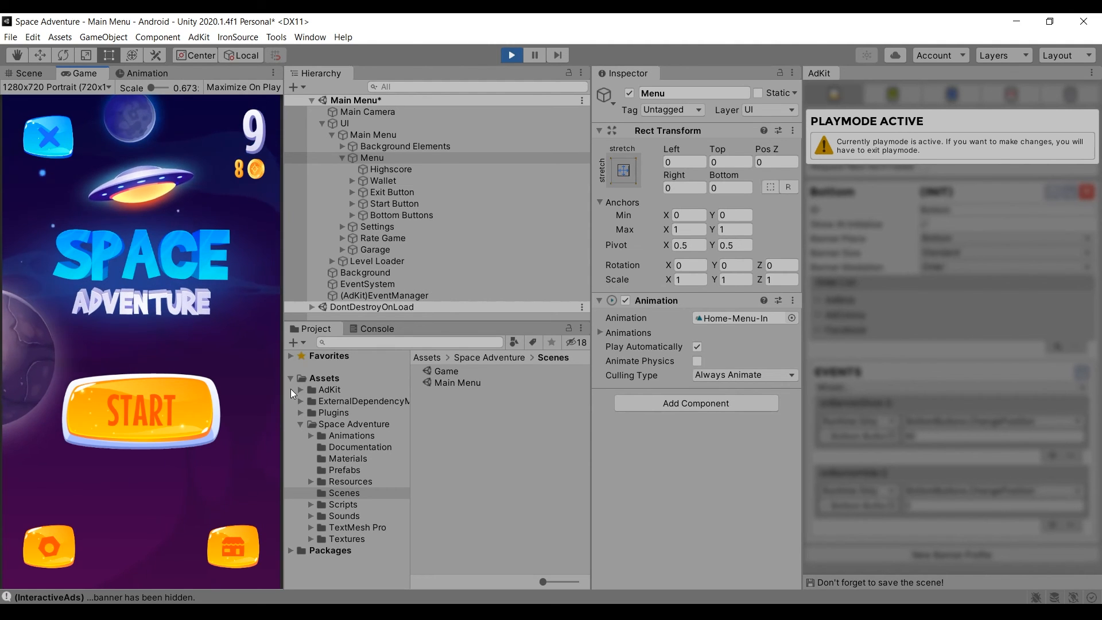
left_click(511, 56)
left_click(511, 55)
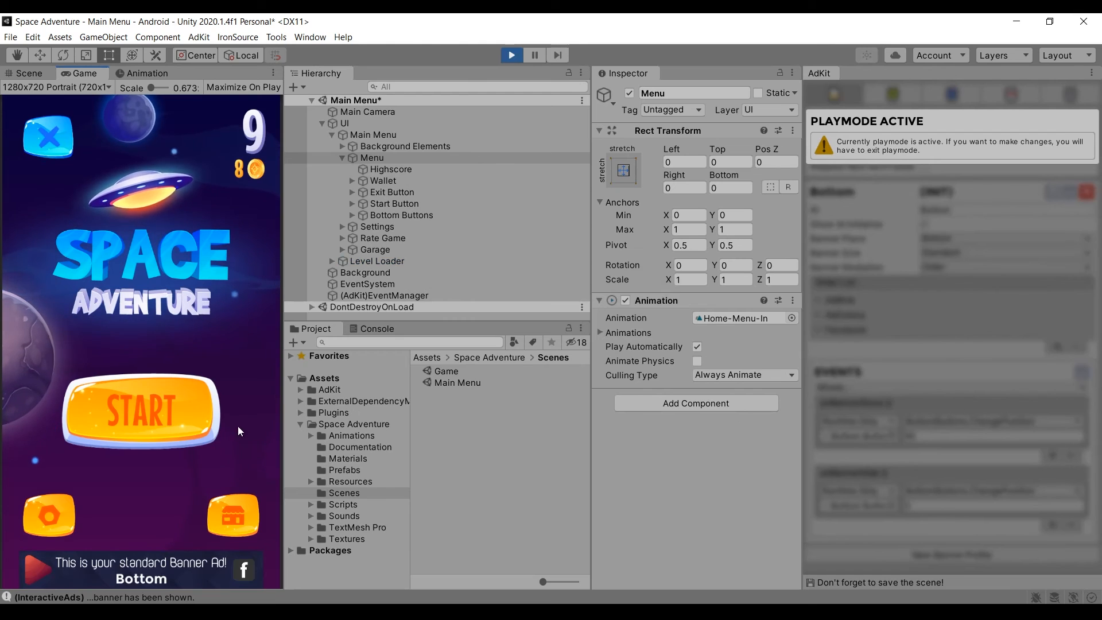
left_click(157, 403)
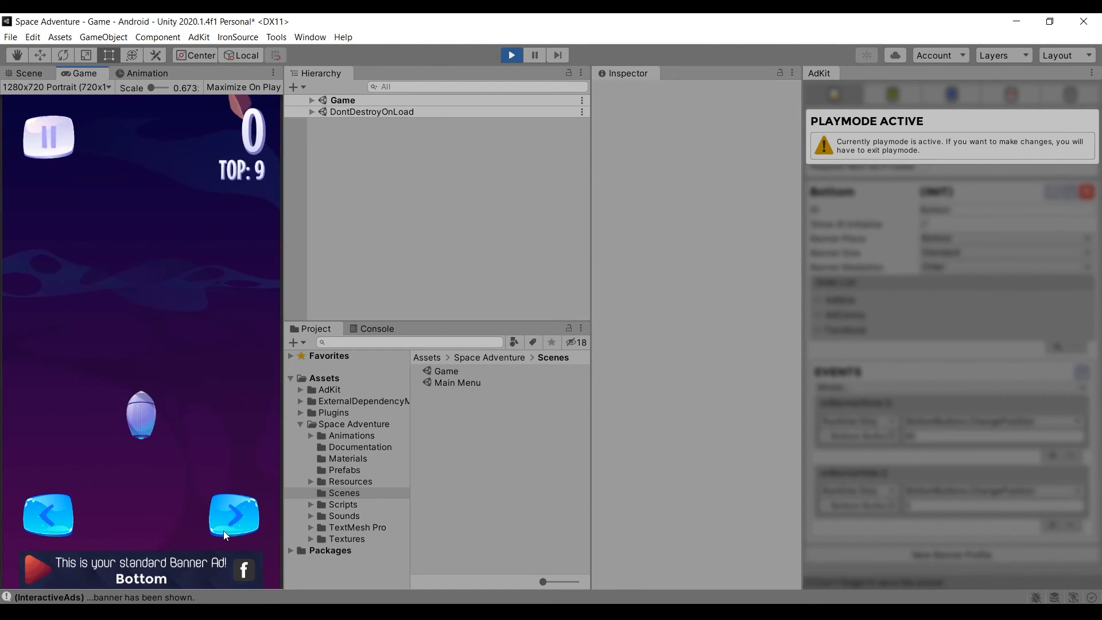
left_click(71, 138)
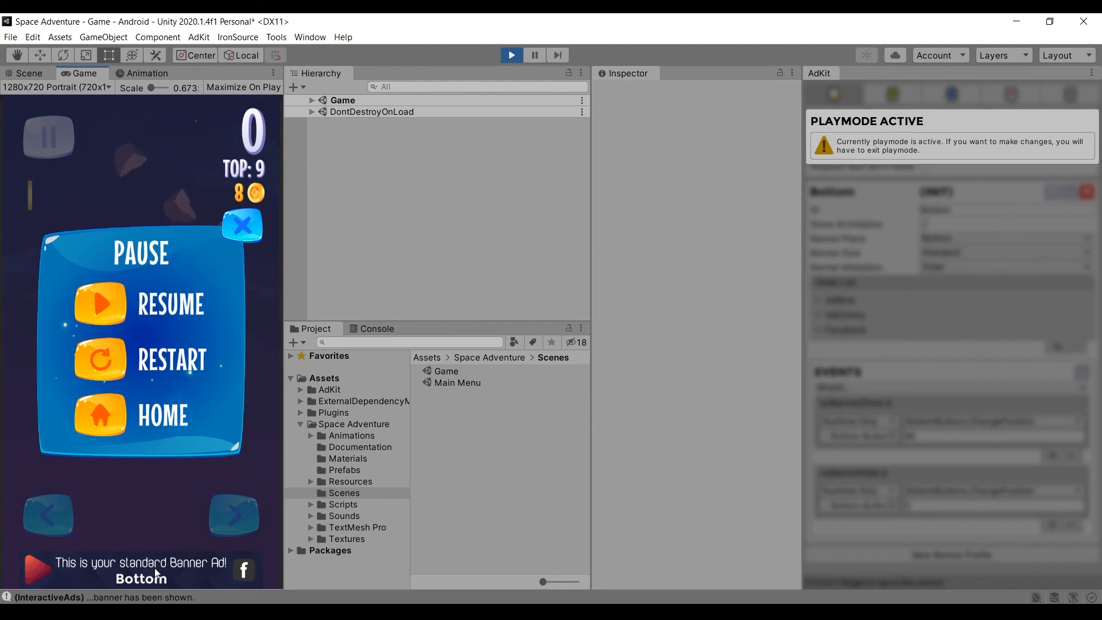
left_click(142, 566)
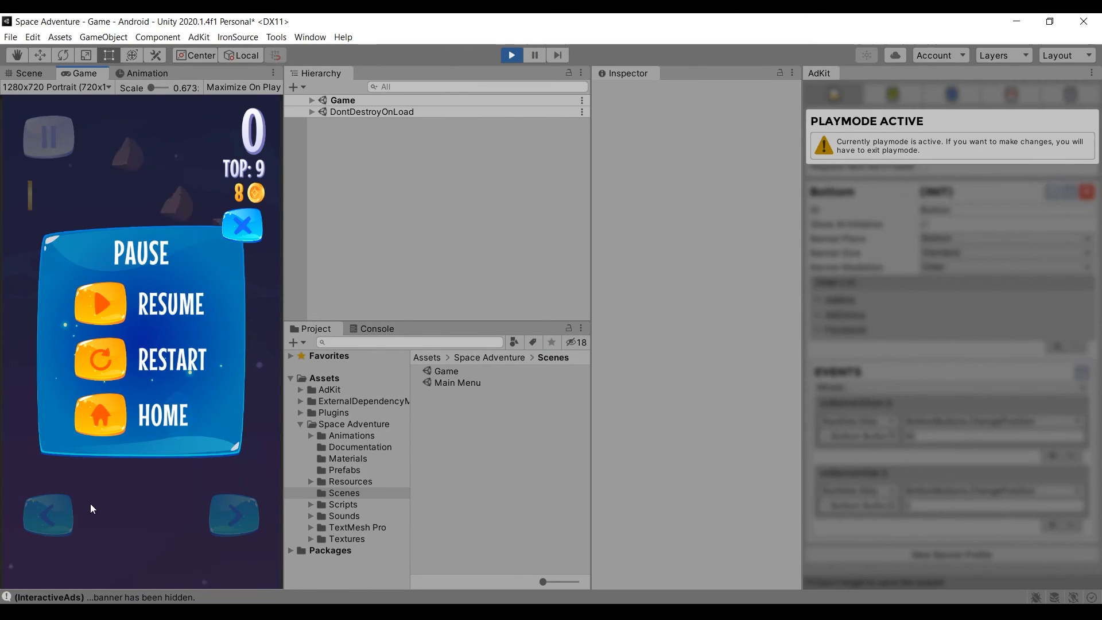
left_click(511, 54)
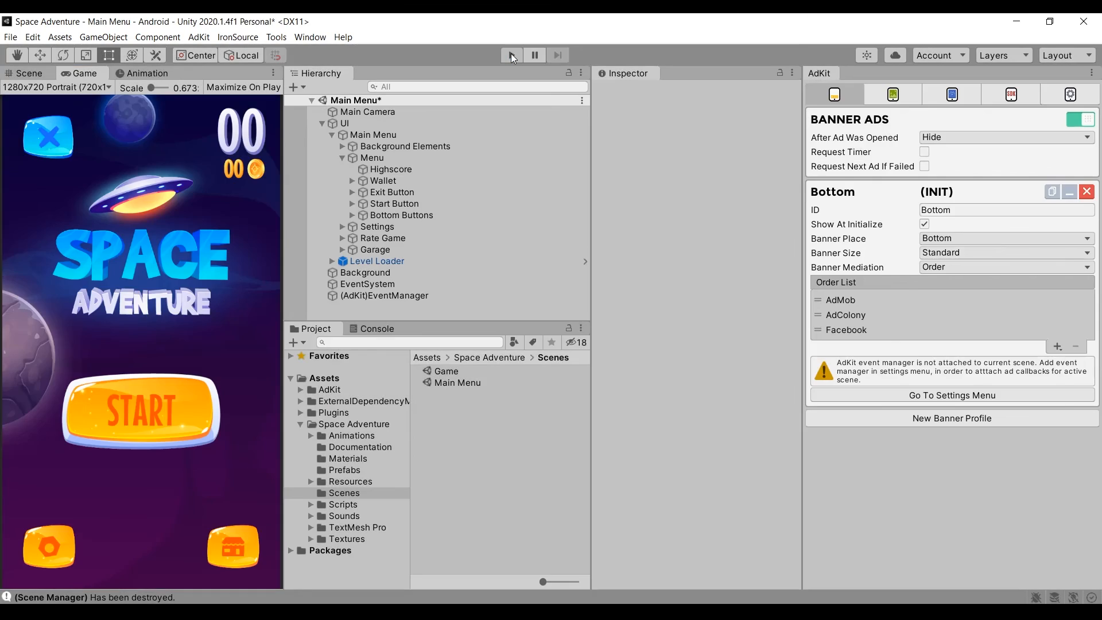
Open the Game scene, saving the Main Menu changes, and add the AdKit event manager to it, saving the scene.
double_click(450, 371)
left_click(540, 346)
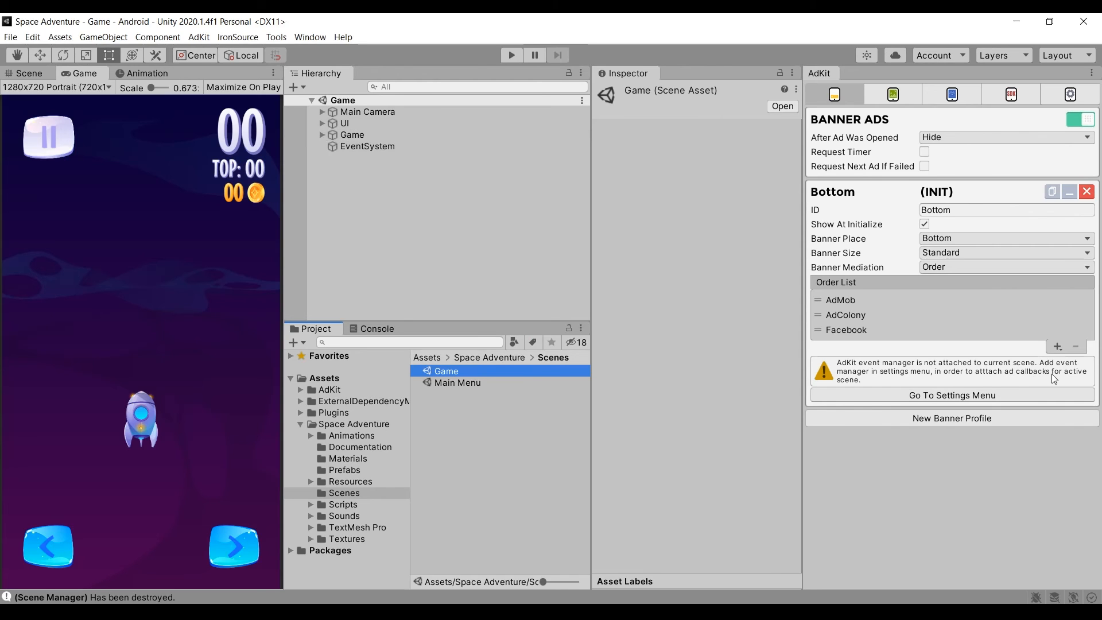
left_click(939, 395)
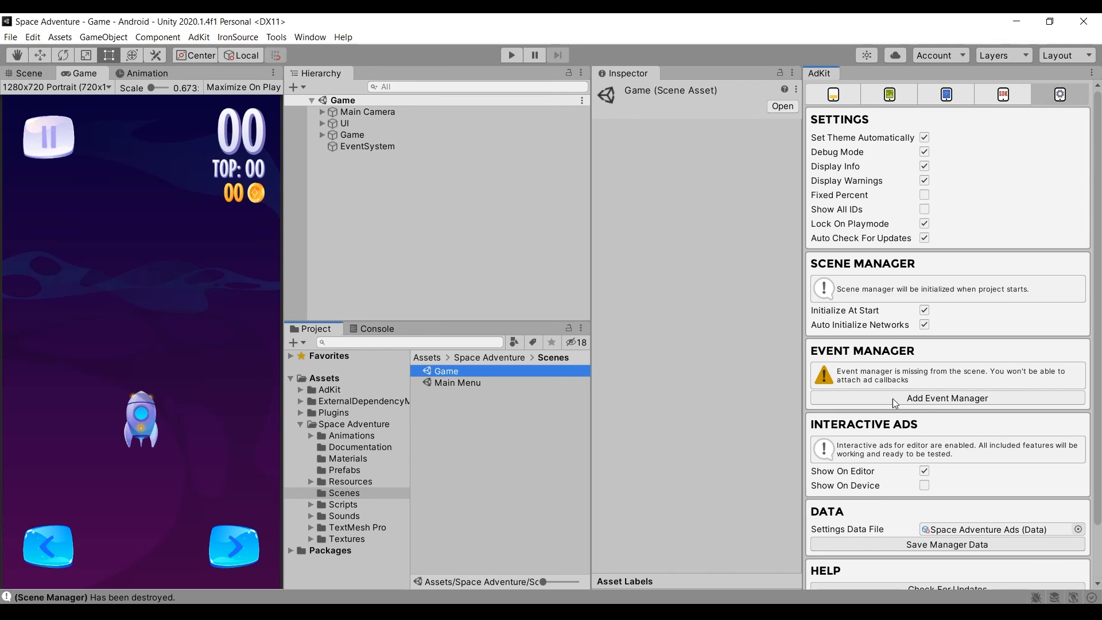
left_click(941, 398)
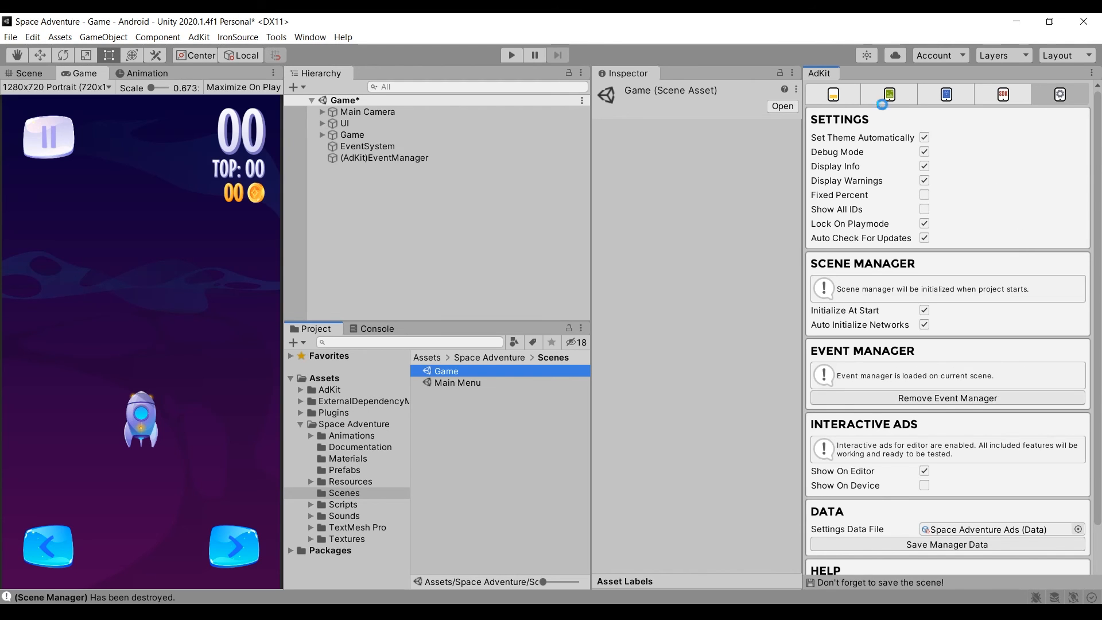
key("ctrl+s")
Add an onBannerHide callback to the Bottom banner profile that calls BottomButtons.ChangePosition on the Game scene's Buttons object with value 0.
left_click(840, 97)
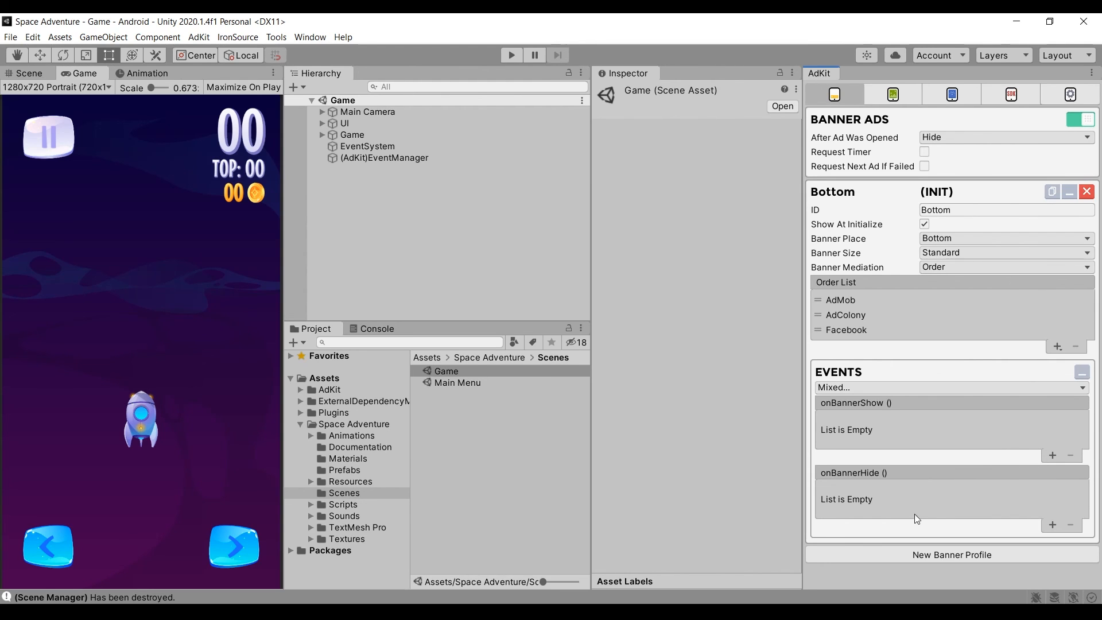
left_click(1052, 525)
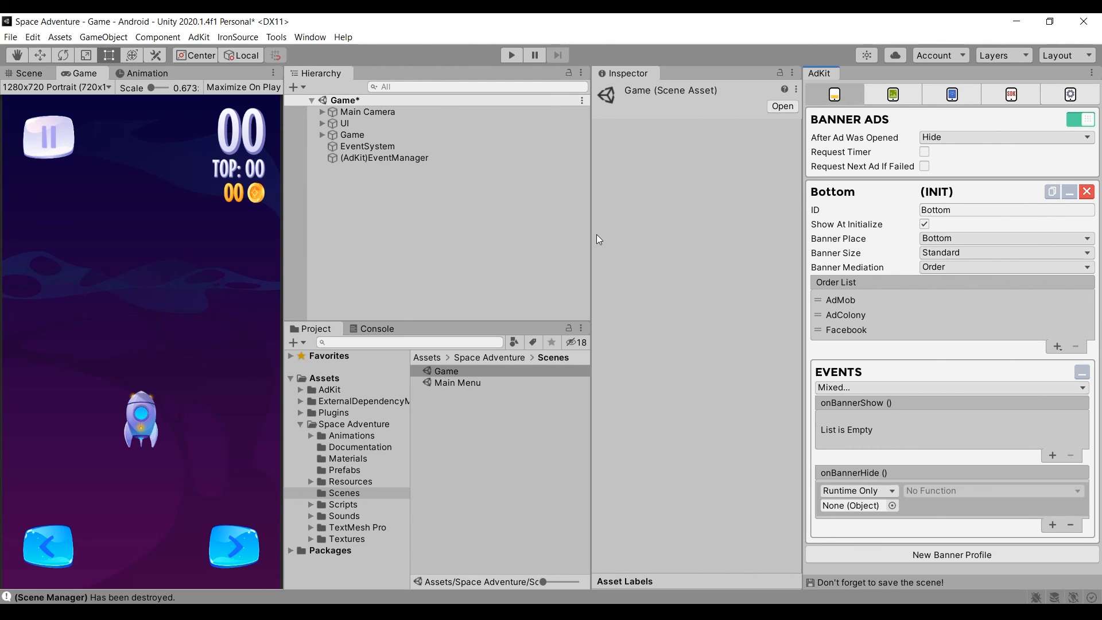
left_click(575, 260)
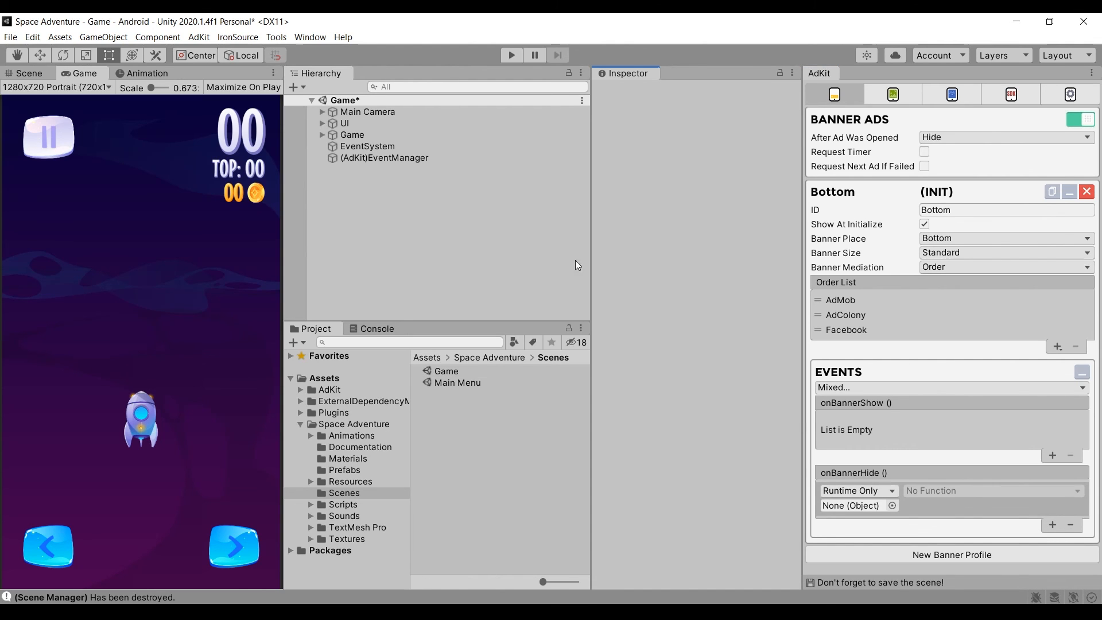
left_click(322, 123)
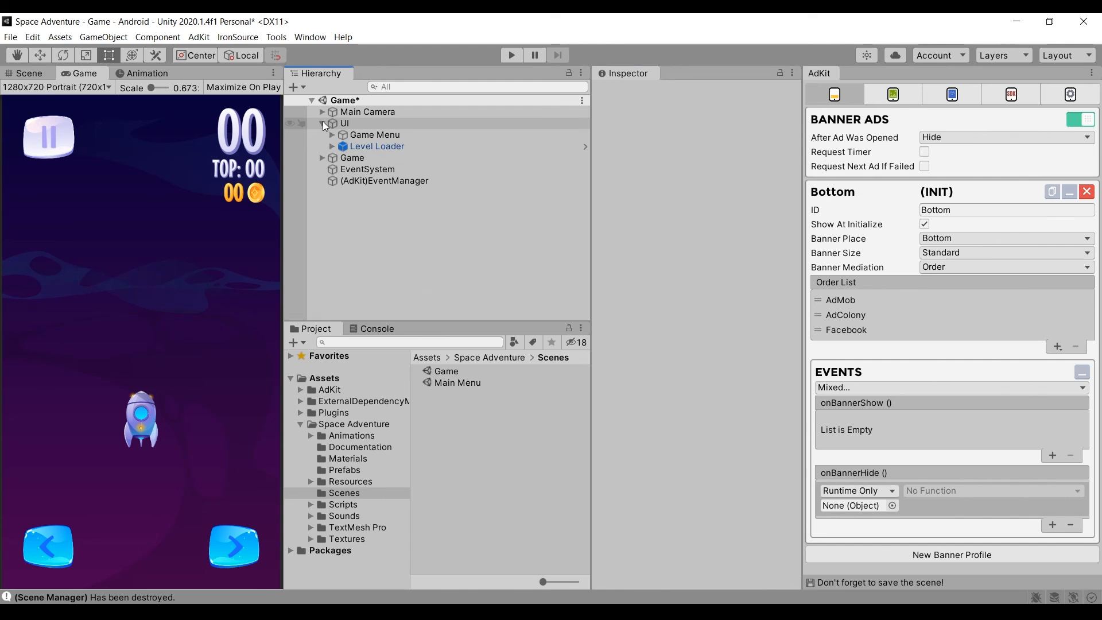
left_click(331, 135)
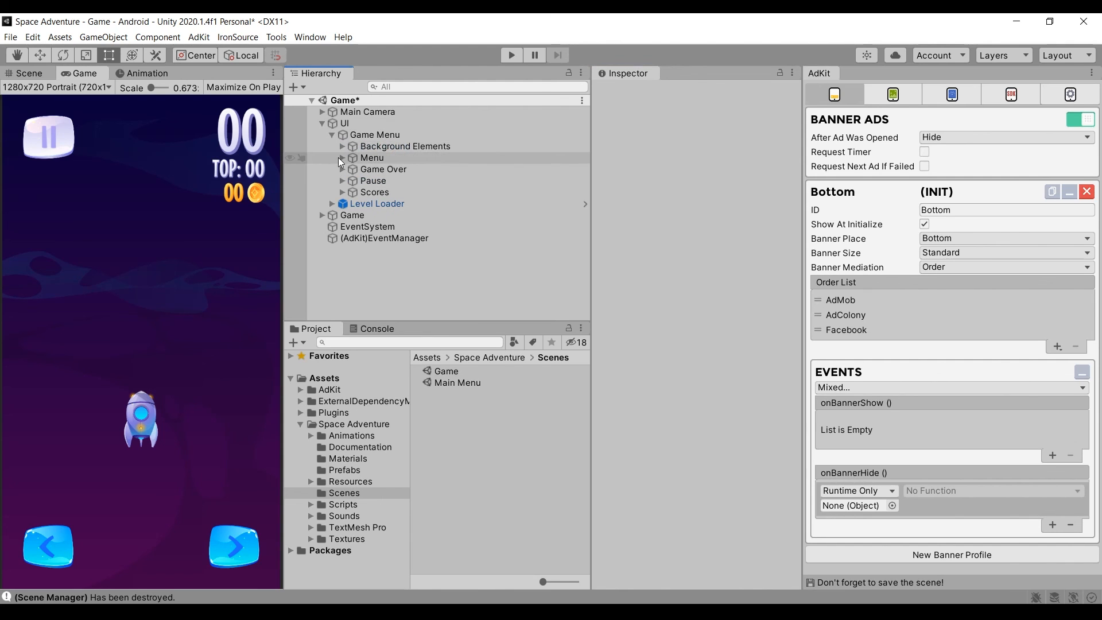
left_click(342, 159)
left_click(407, 169)
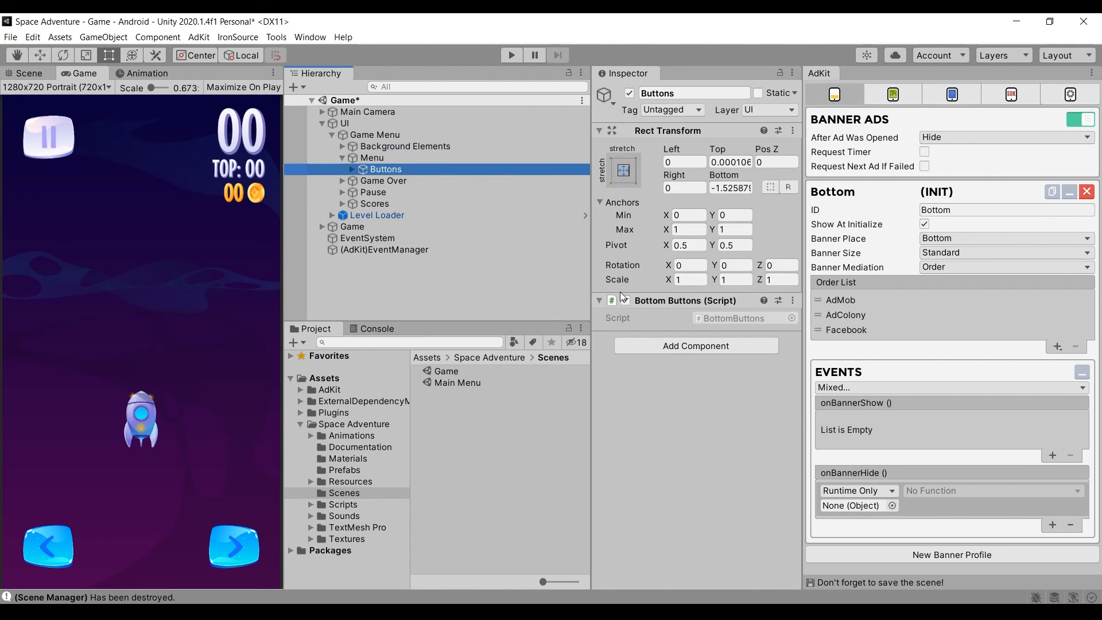
left_click_drag(414, 168, 841, 500)
left_click(943, 489)
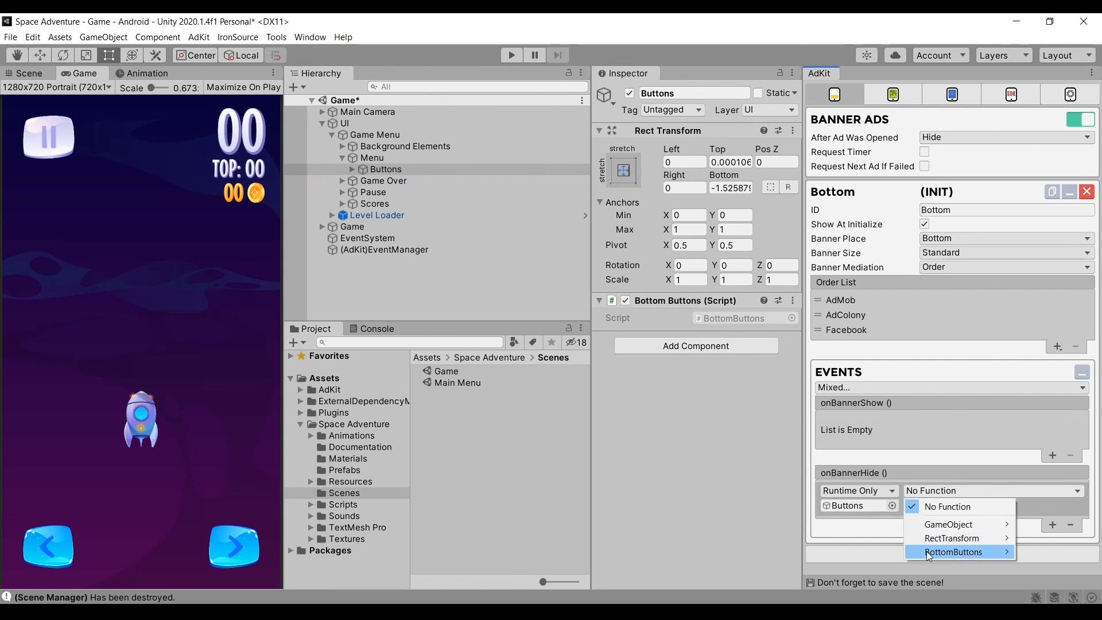
mouse_move(927, 554)
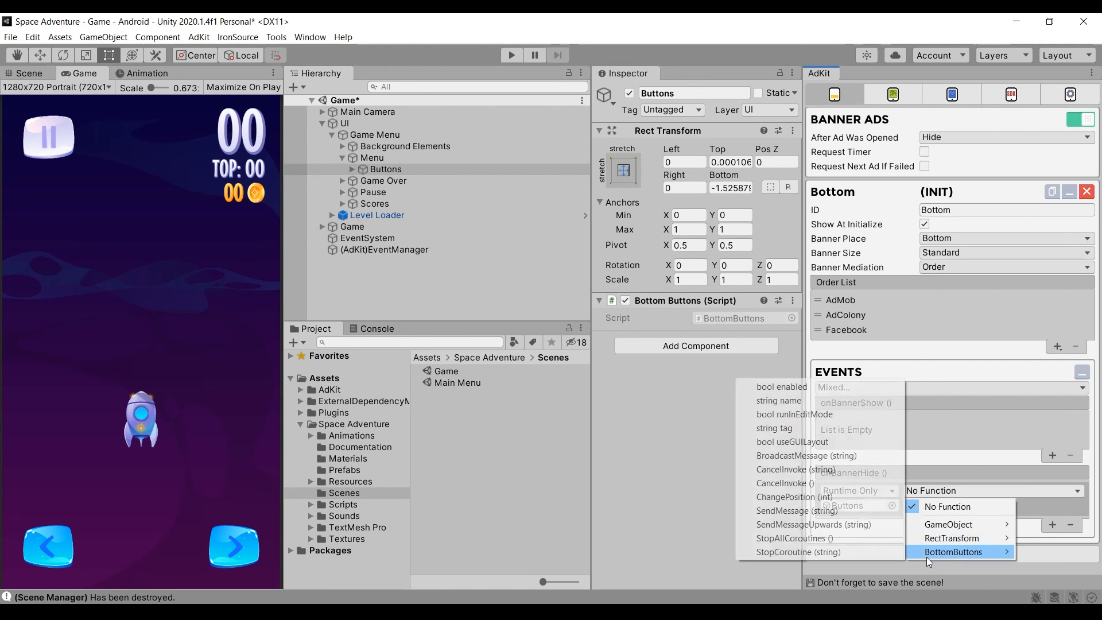
left_click(820, 497)
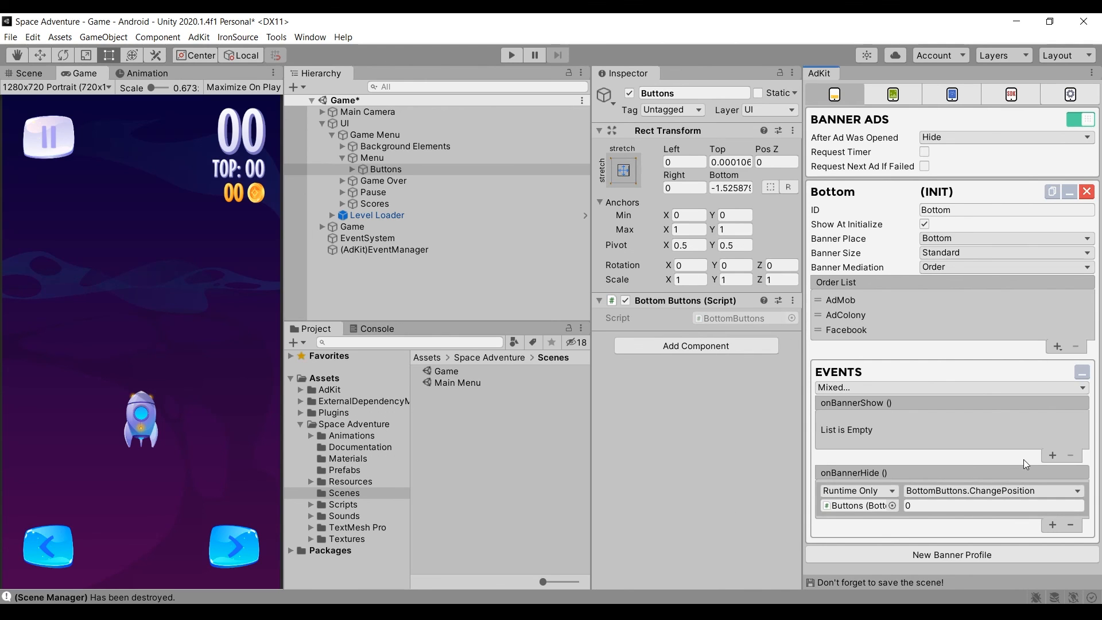
Add an onBannerShow callback calling BottomButtons.ChangePosition on the Buttons object with value 90, and save the Game scene.
left_click(1052, 455)
left_click_drag(386, 169, 858, 436)
left_click(942, 421)
mouse_move(931, 482)
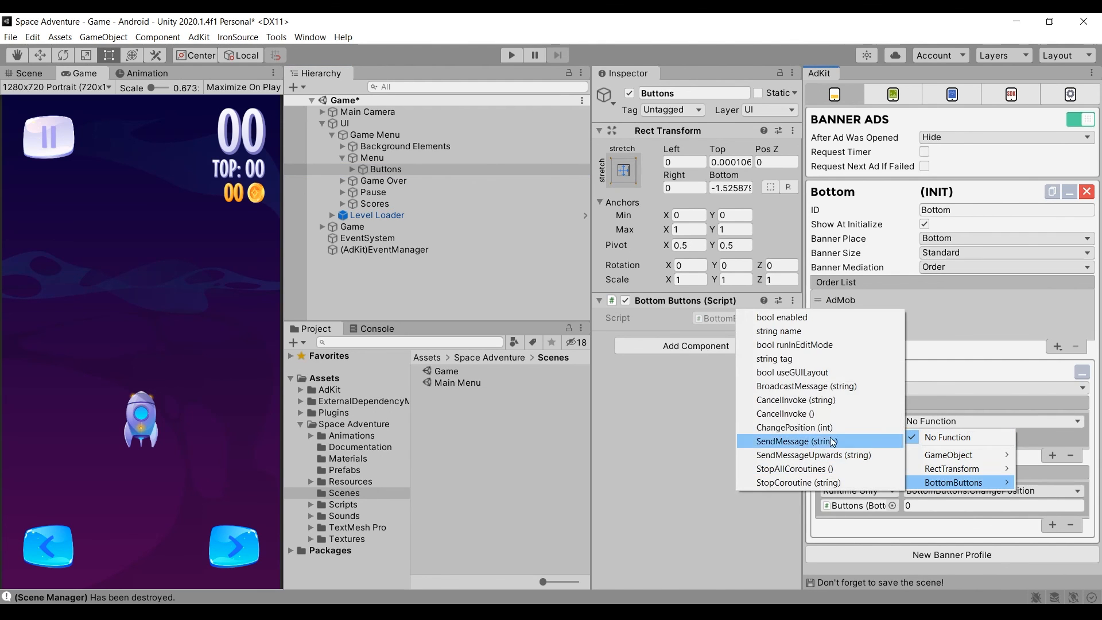
left_click(803, 427)
left_click(929, 436)
type("90")
left_click(744, 466)
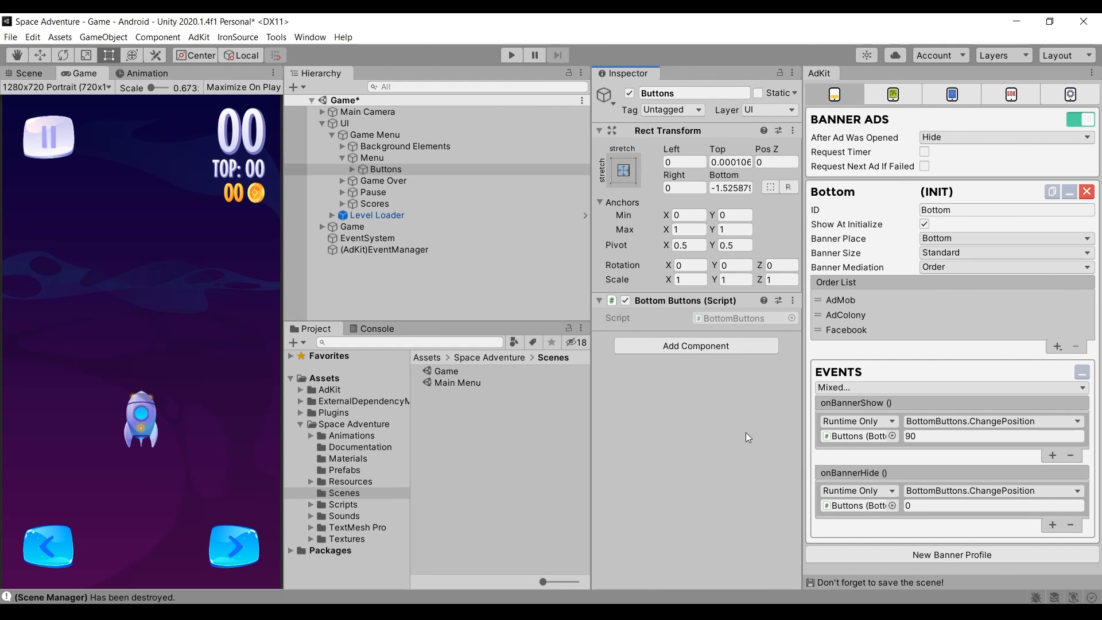
key("ctrl+s")
Open the Main Menu scene and test opening the banner during a paused round in play mode, stopping play mode at the end.
double_click(445, 381)
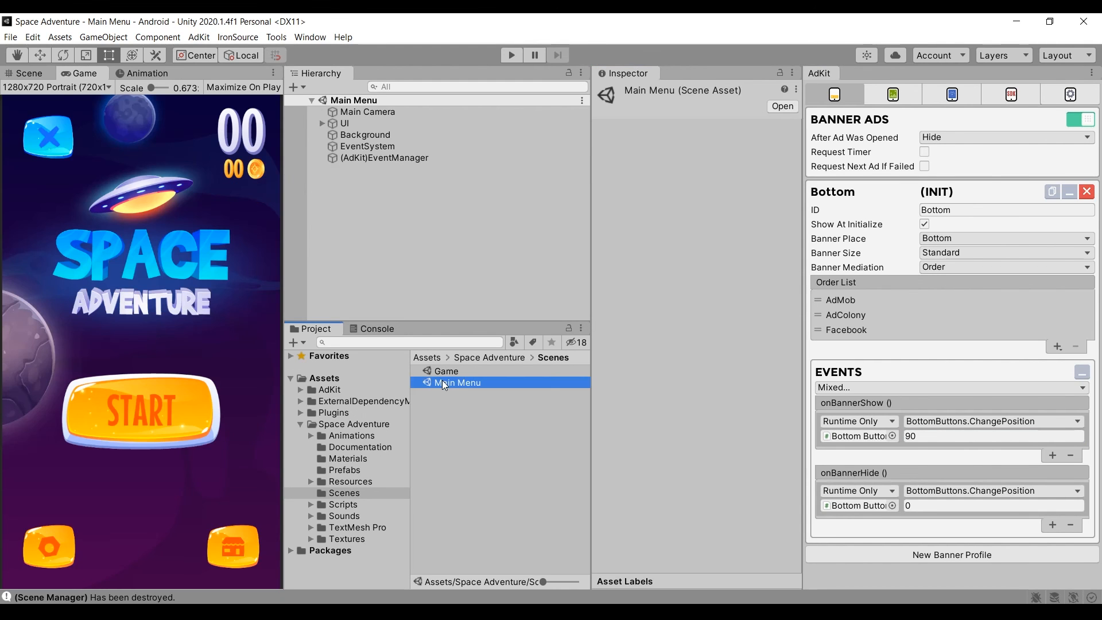
left_click(512, 54)
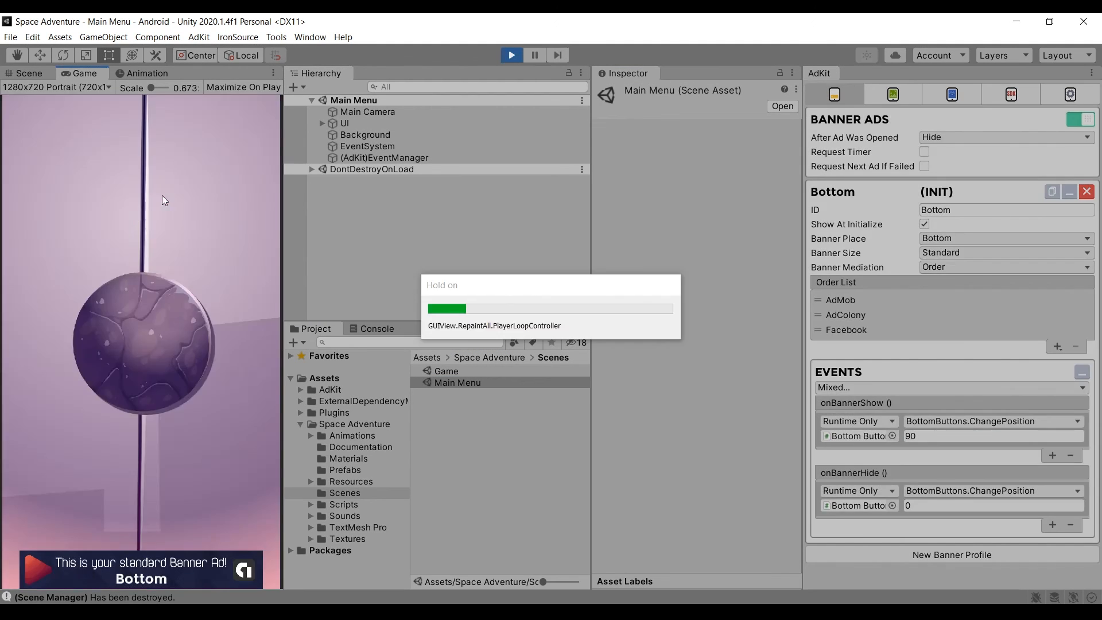
left_click(137, 435)
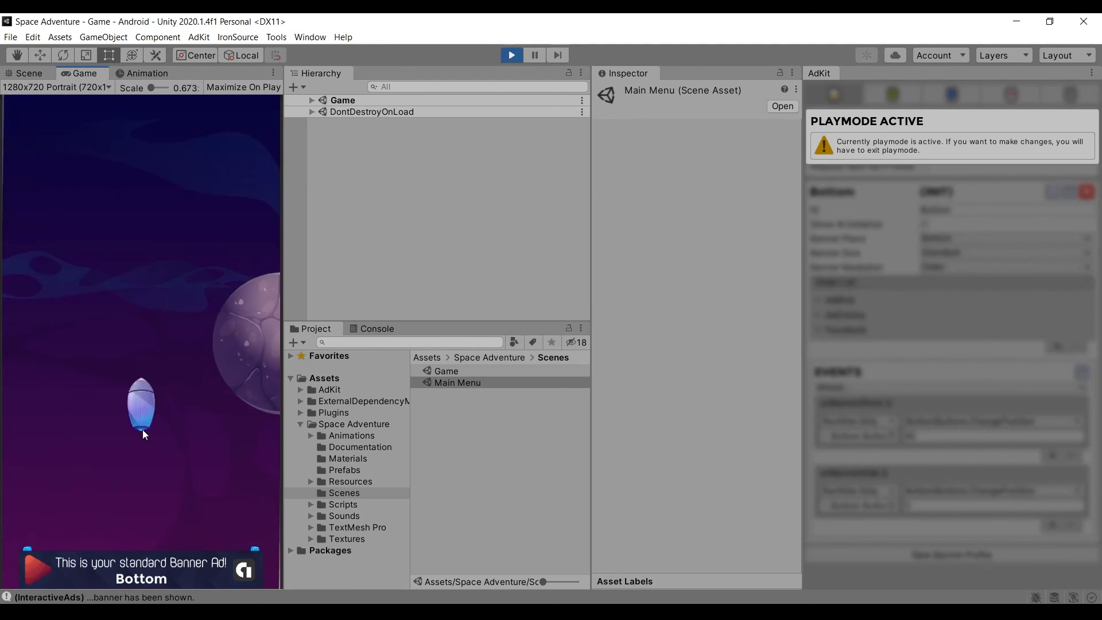
left_click(58, 136)
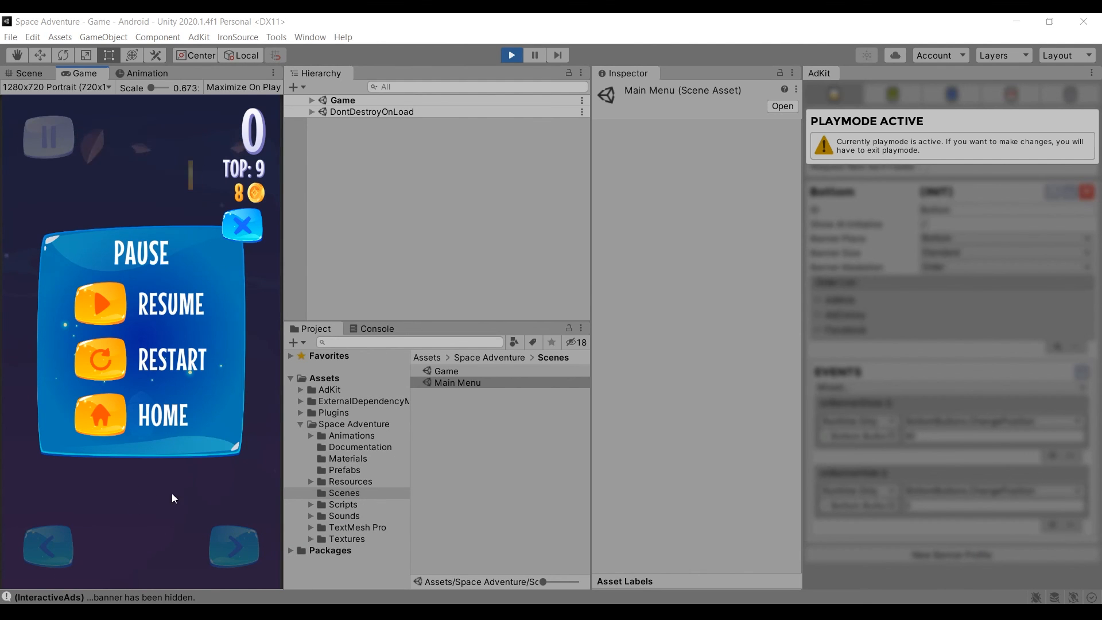
left_click(510, 54)
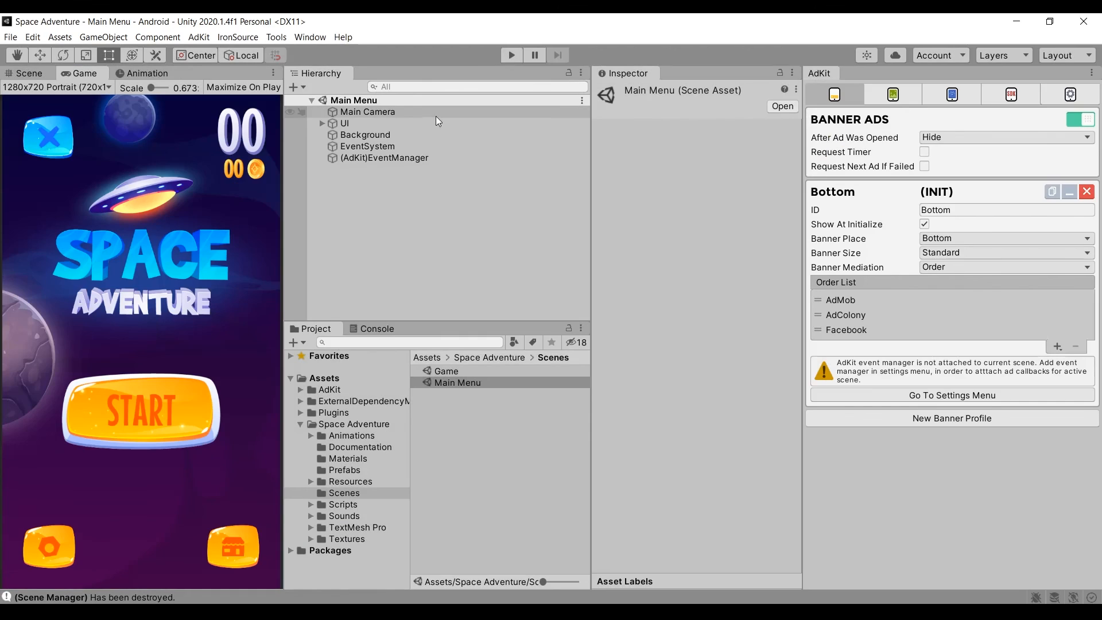